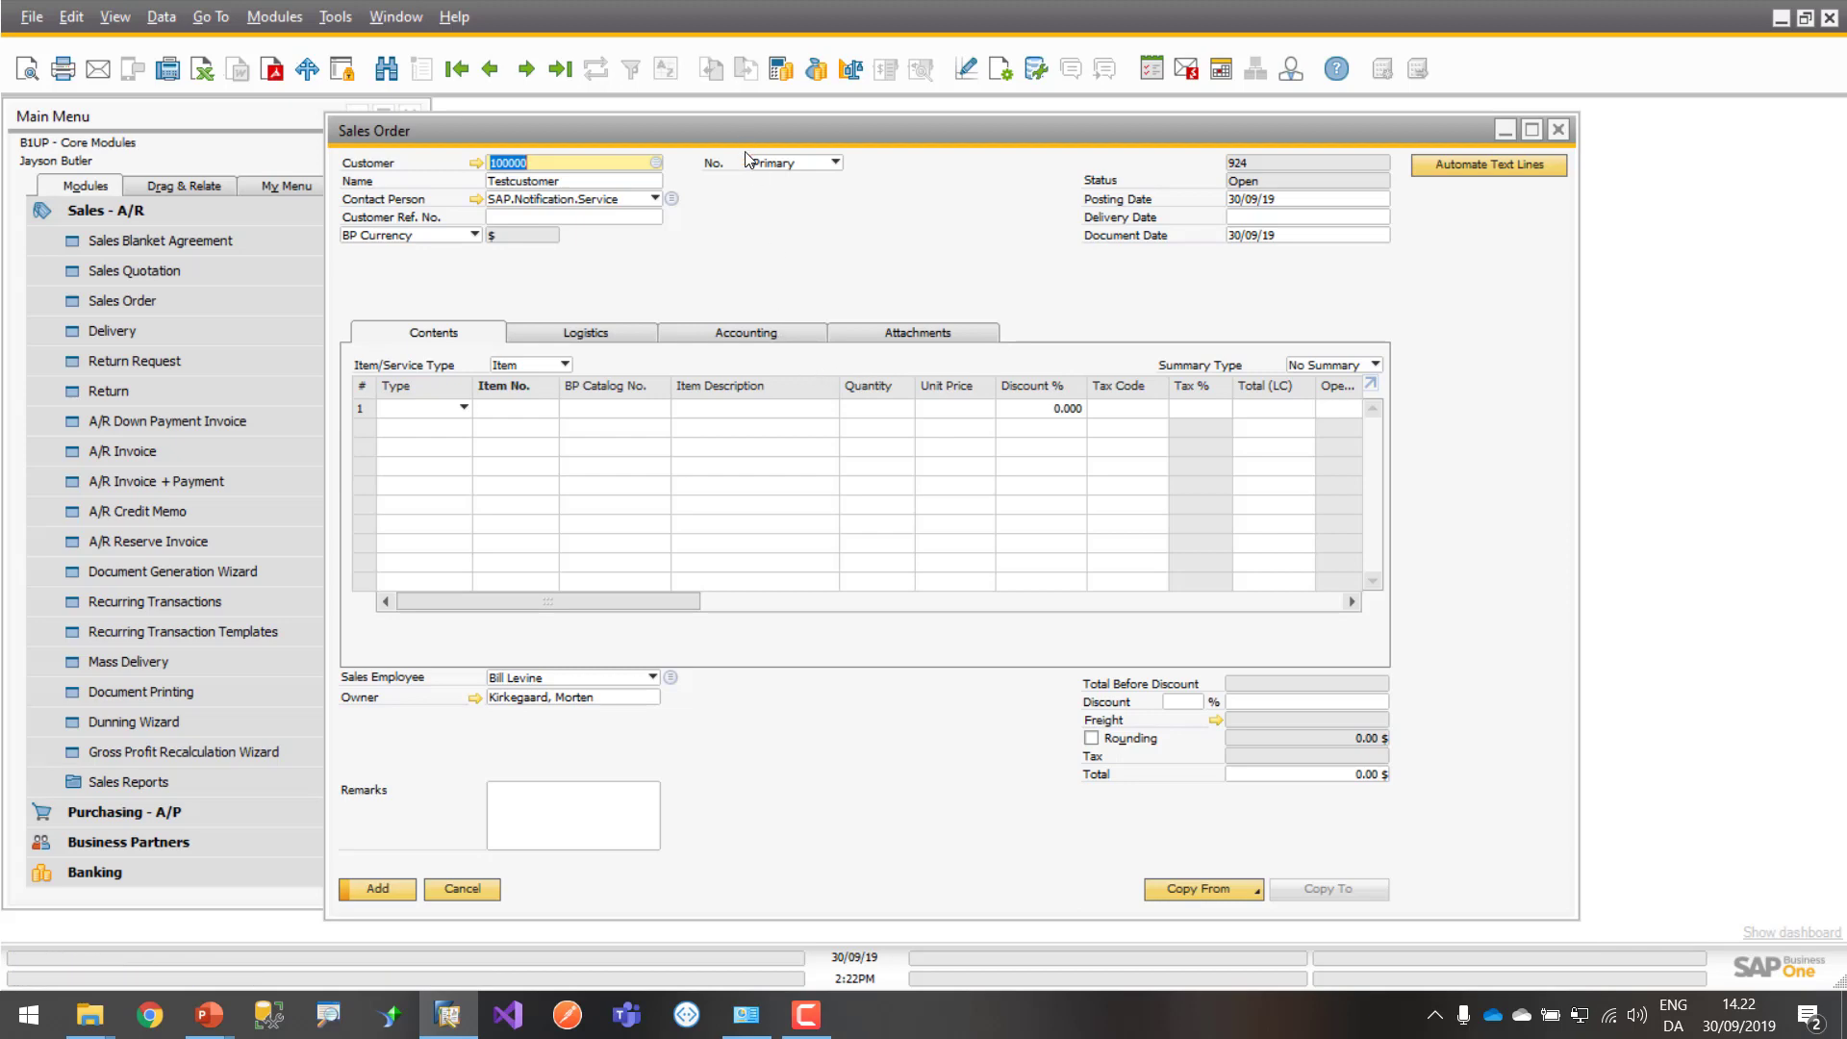
Enter item 1 in row 1 as a regular line at 100.00 $ less 10%
click(412, 414)
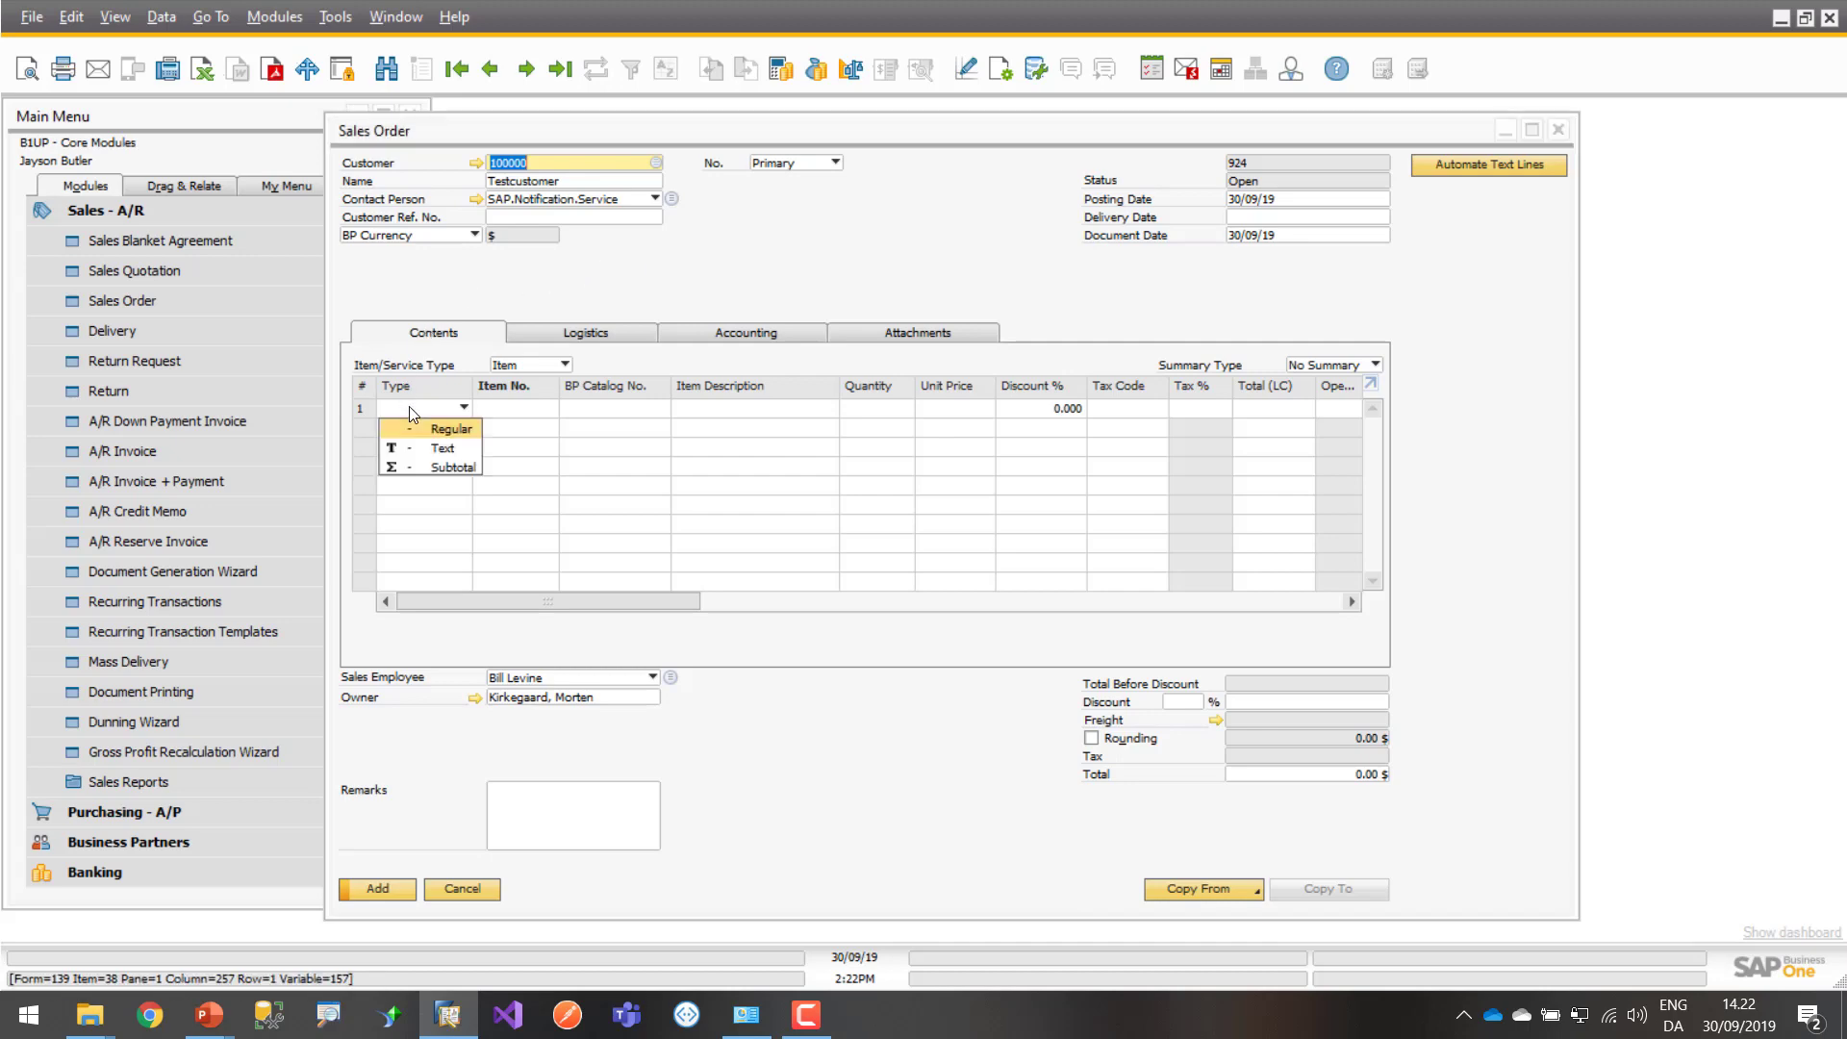
click(520, 407)
click(517, 400)
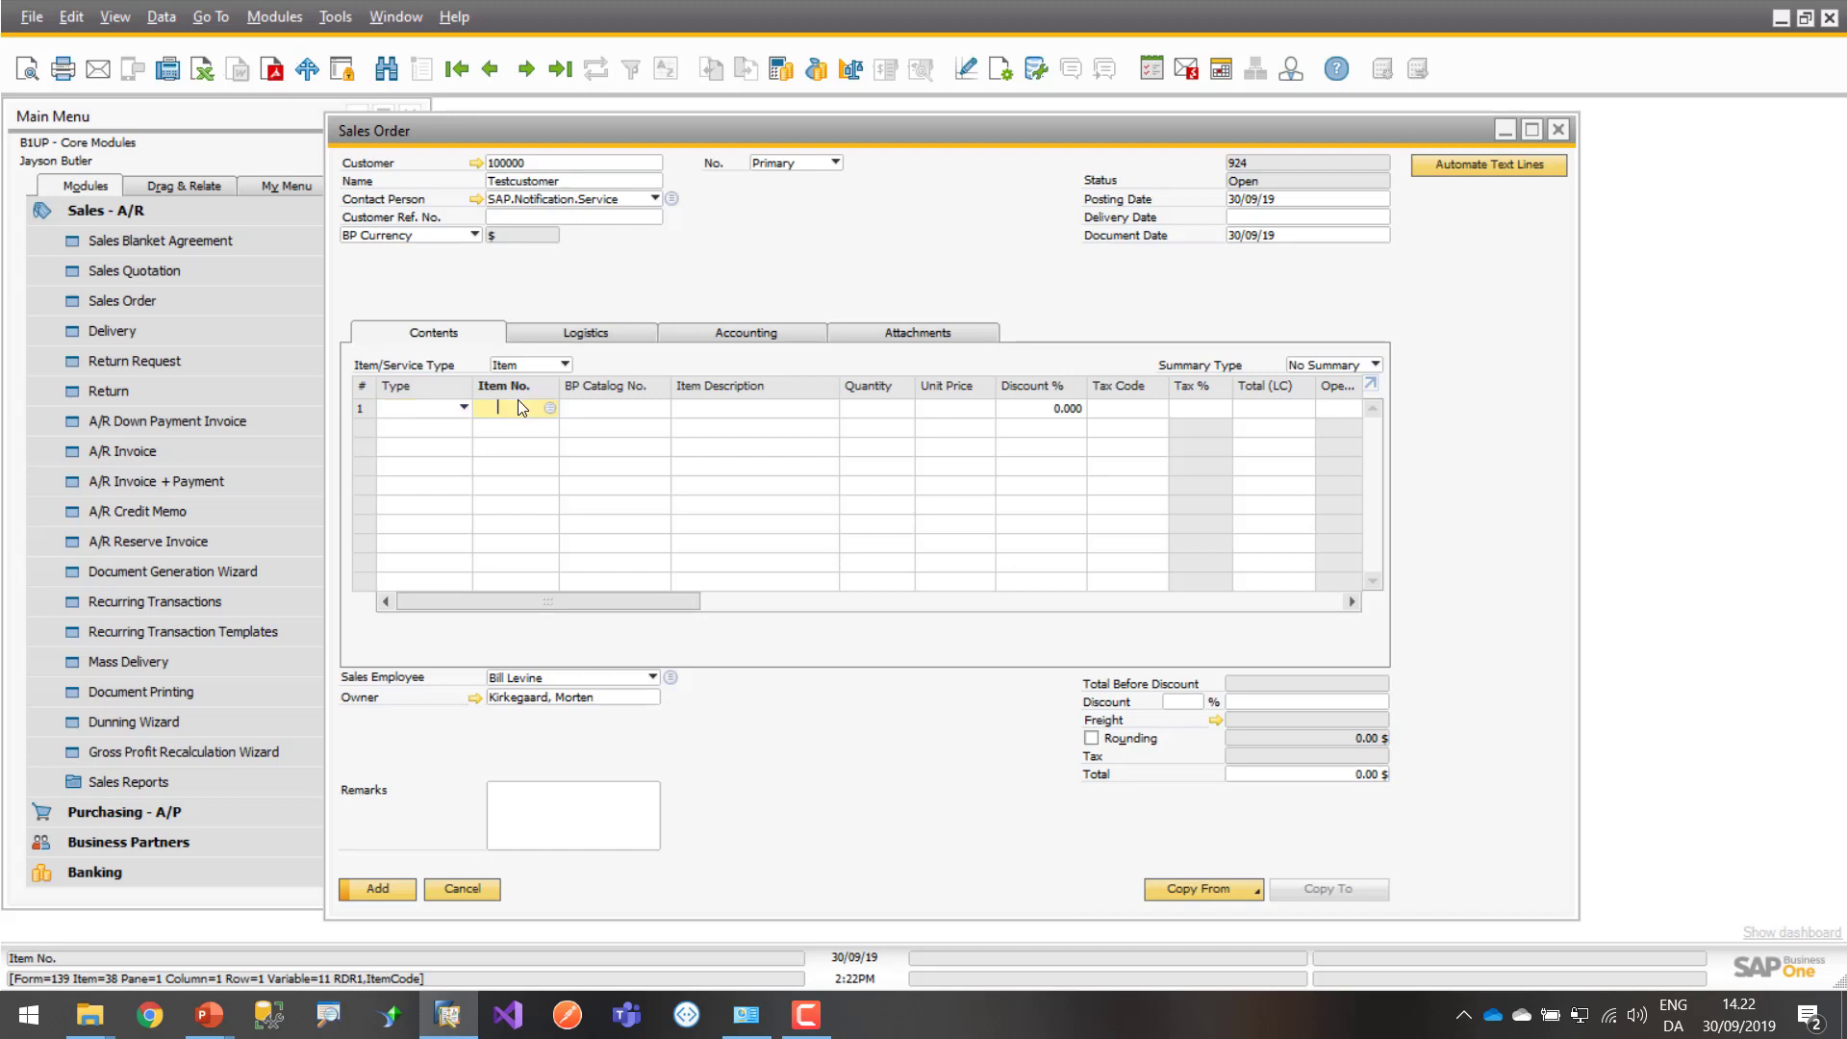
text(1)
key(Tab)
key(Return)
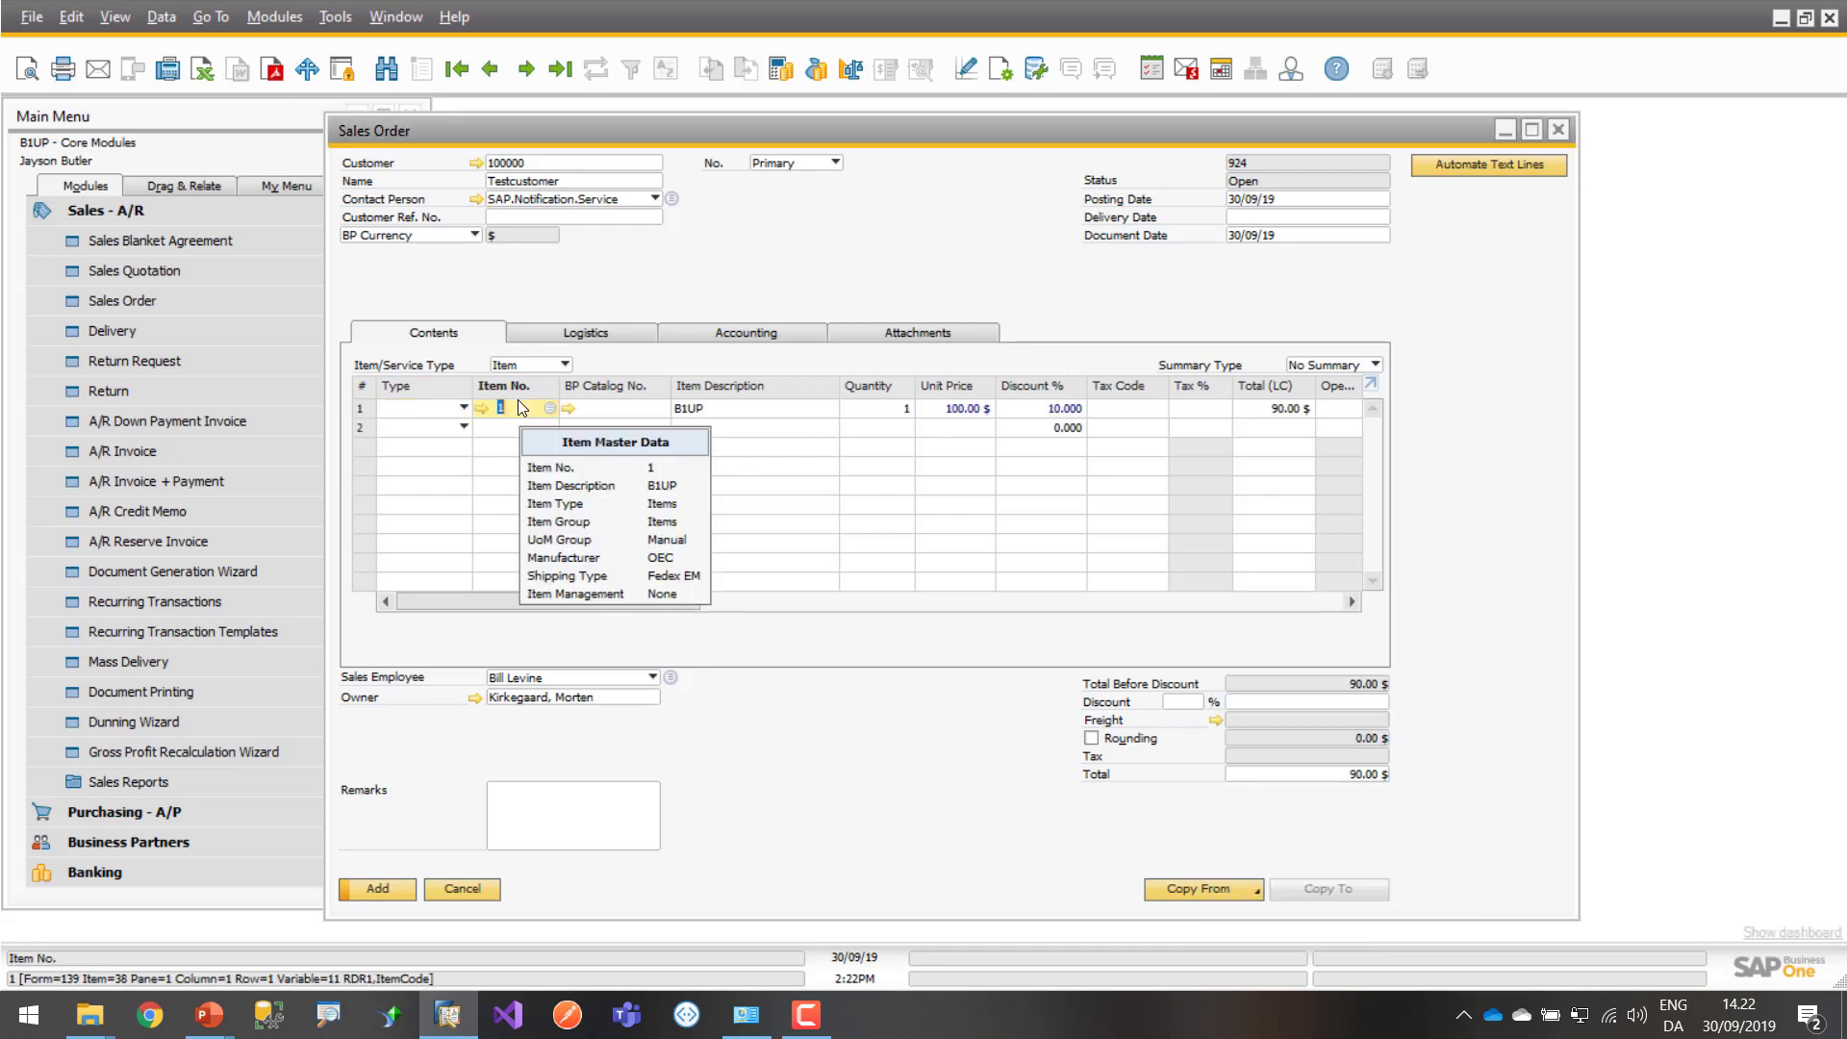
click(458, 413)
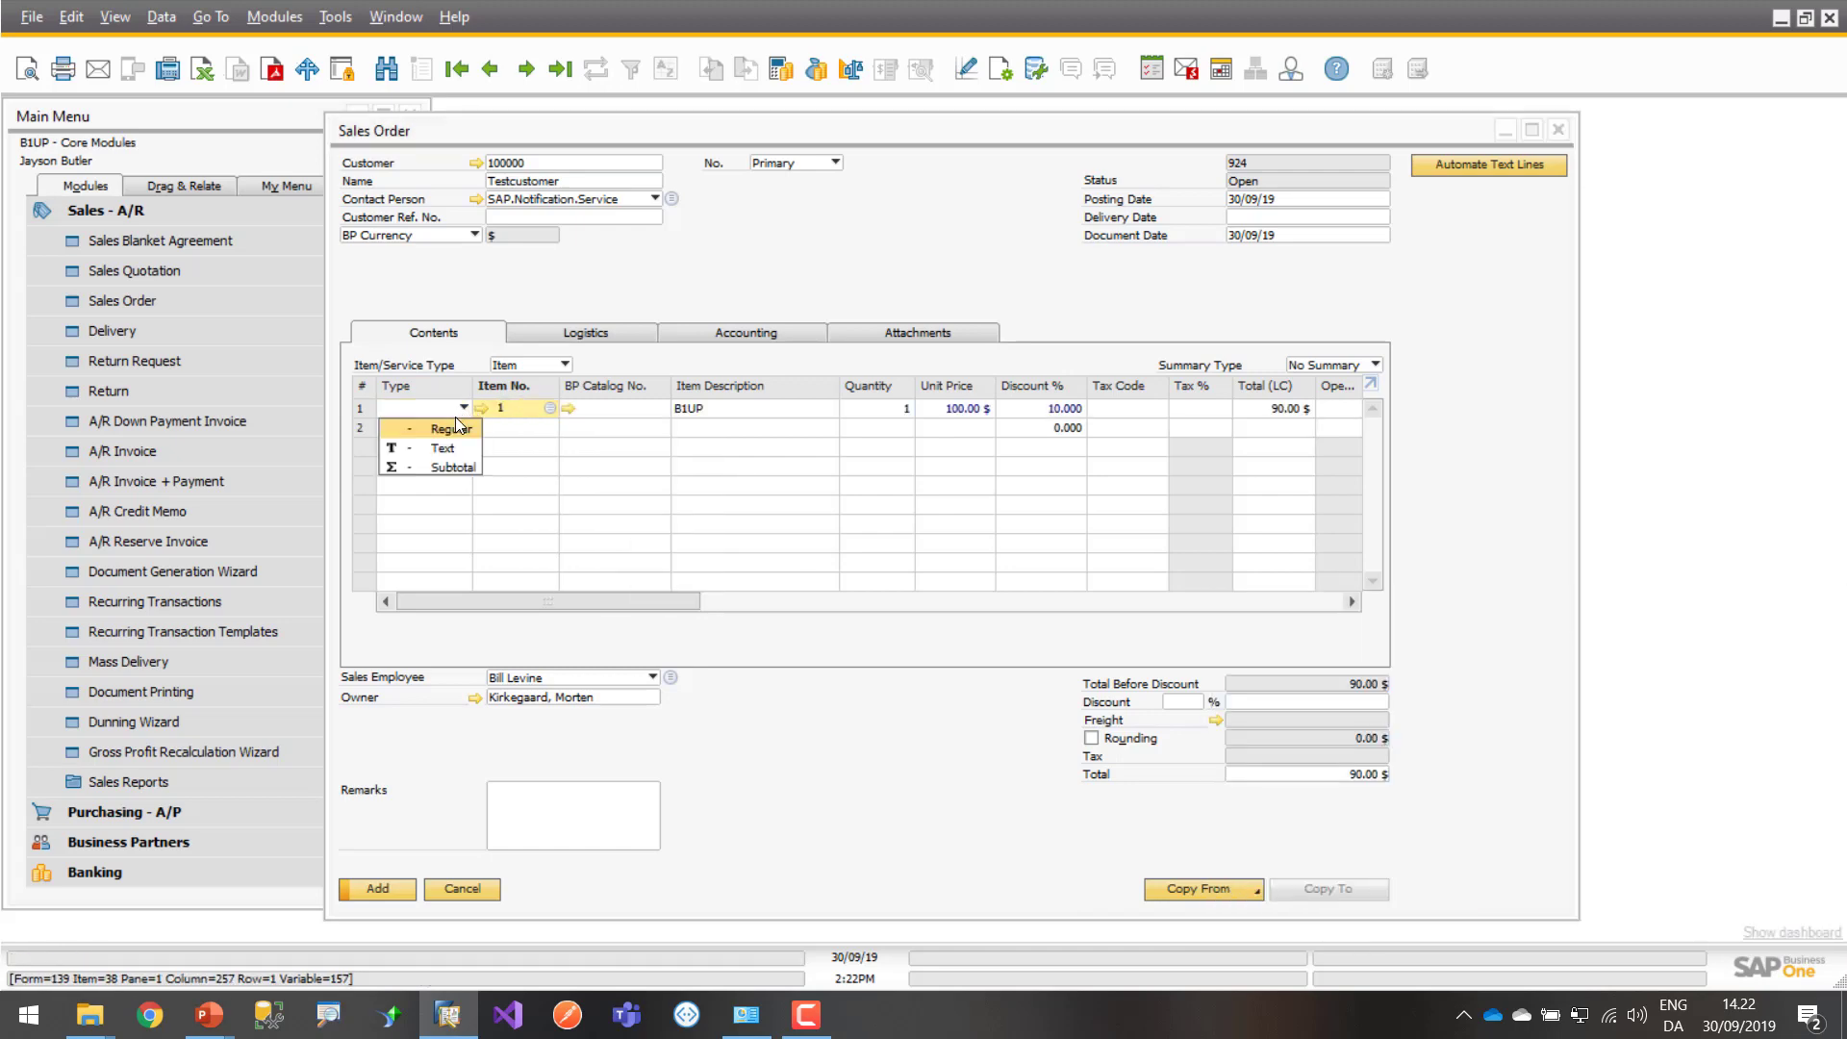
click(456, 424)
Make row 2 a text line reading 'xfdfdsf' and row 3 a 90.00 $ subtotal
click(462, 427)
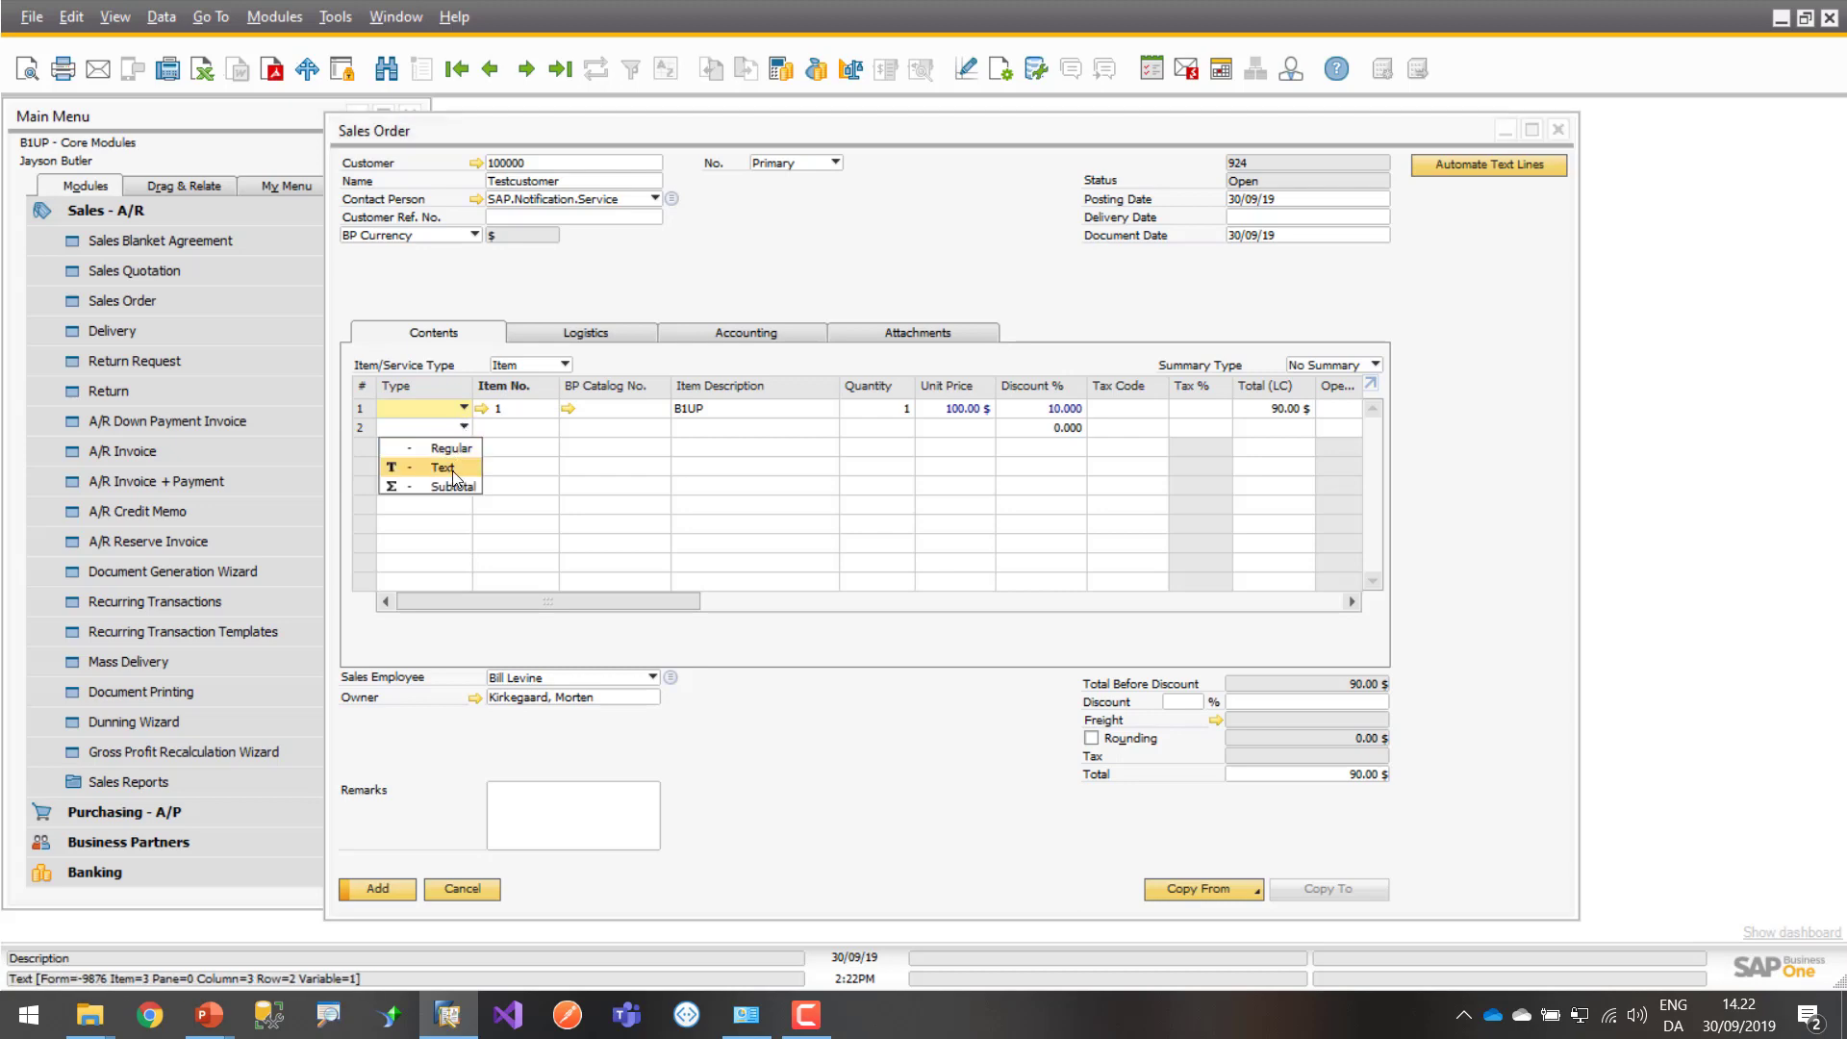
click(444, 467)
text(xfdfdsf)
key(Return)
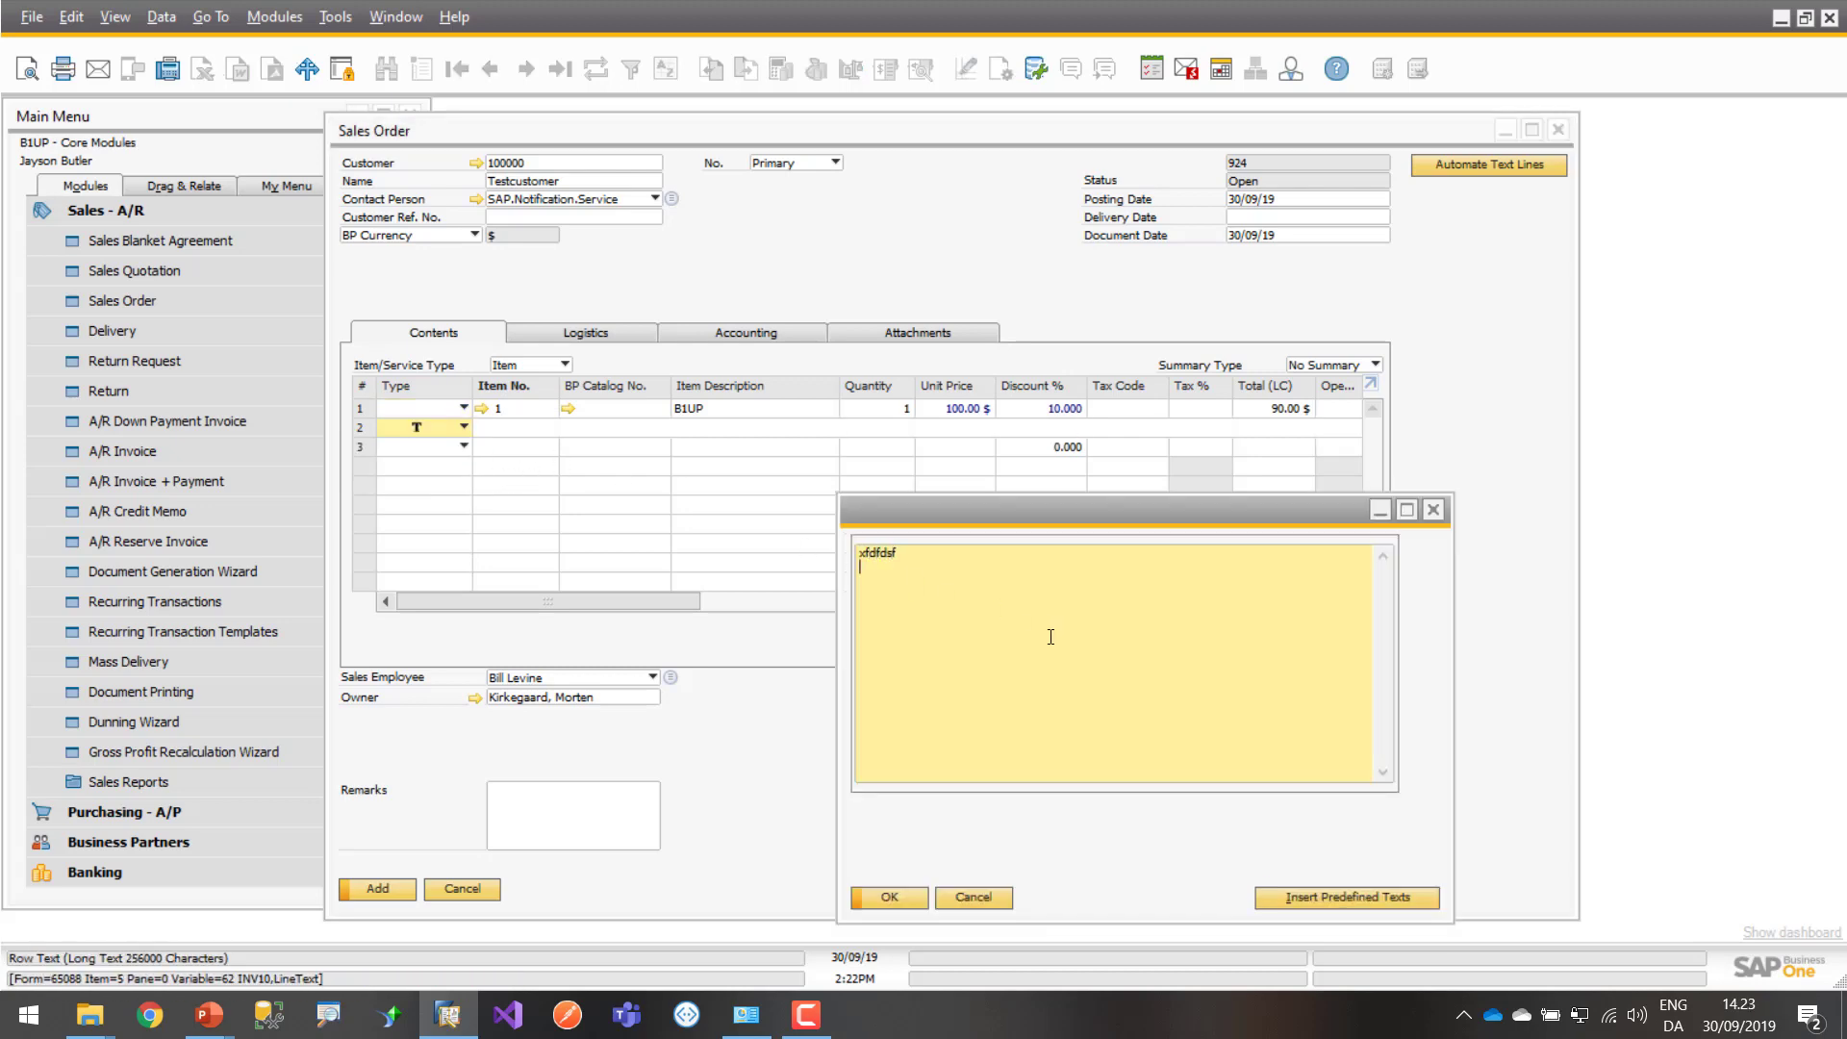
key(Tab)
key(Return)
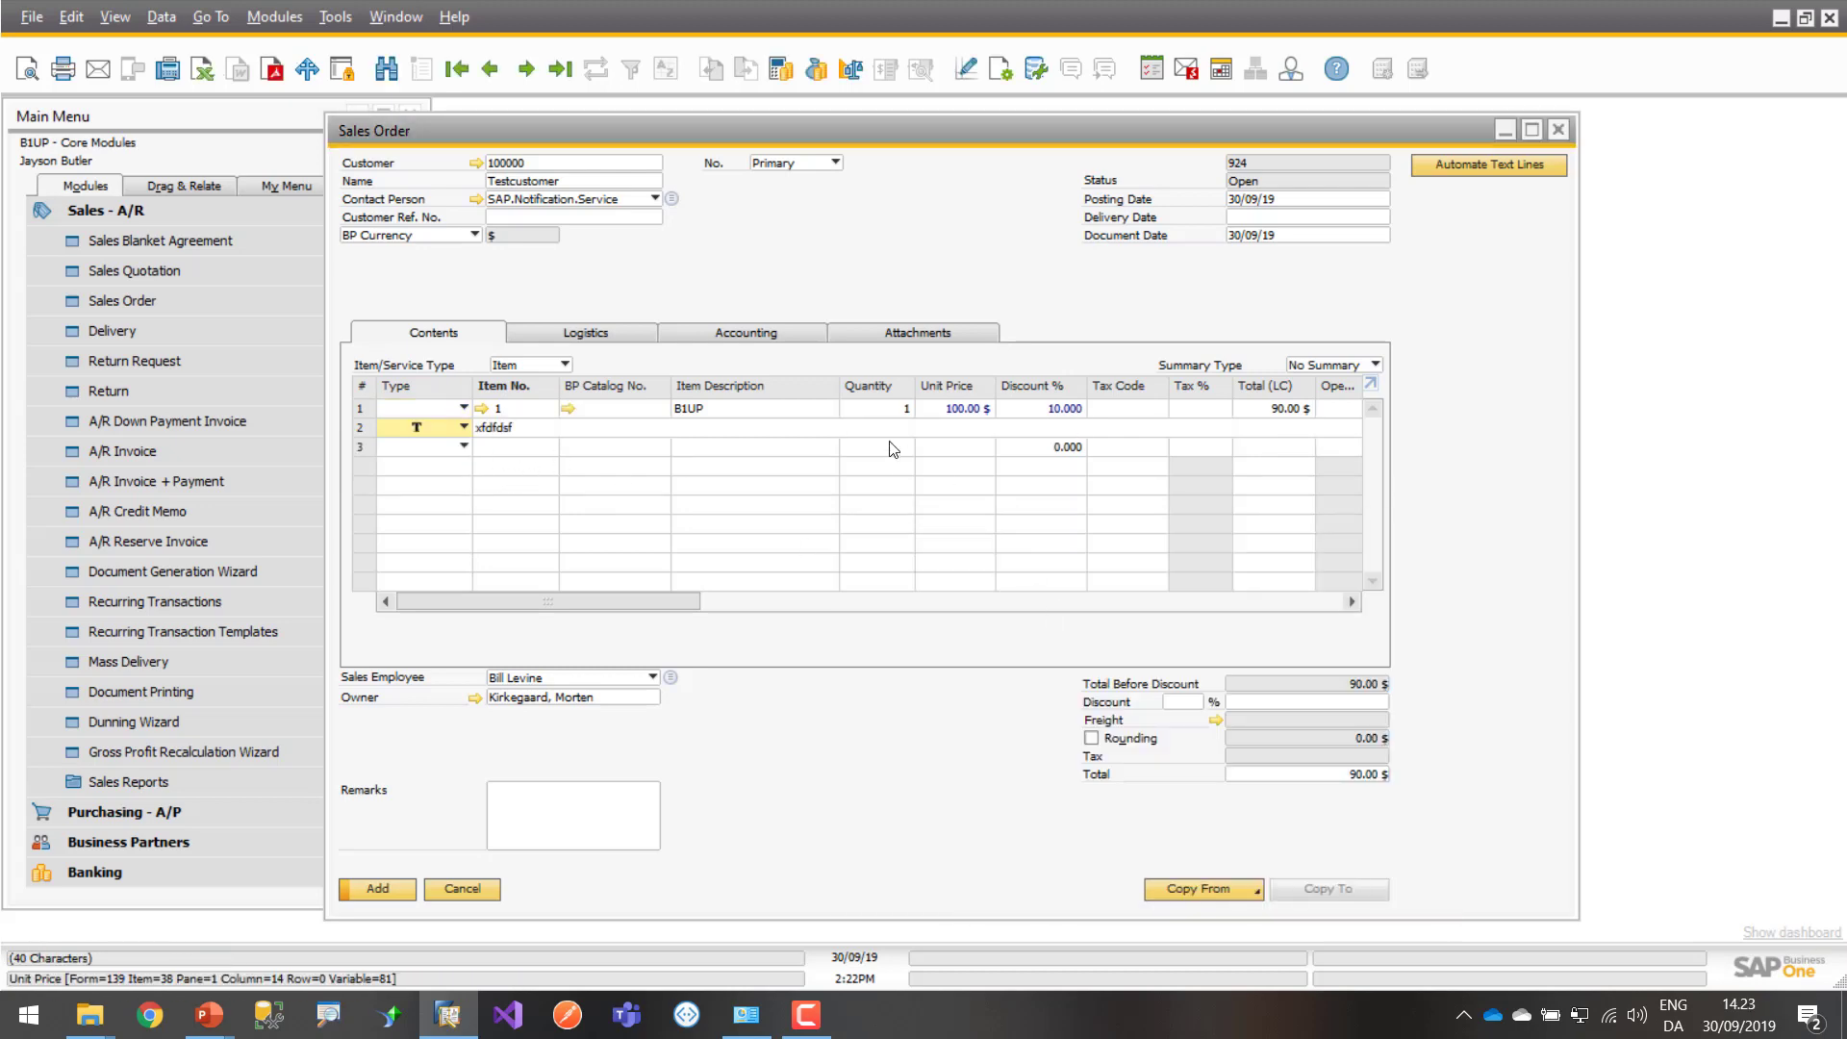
click(463, 446)
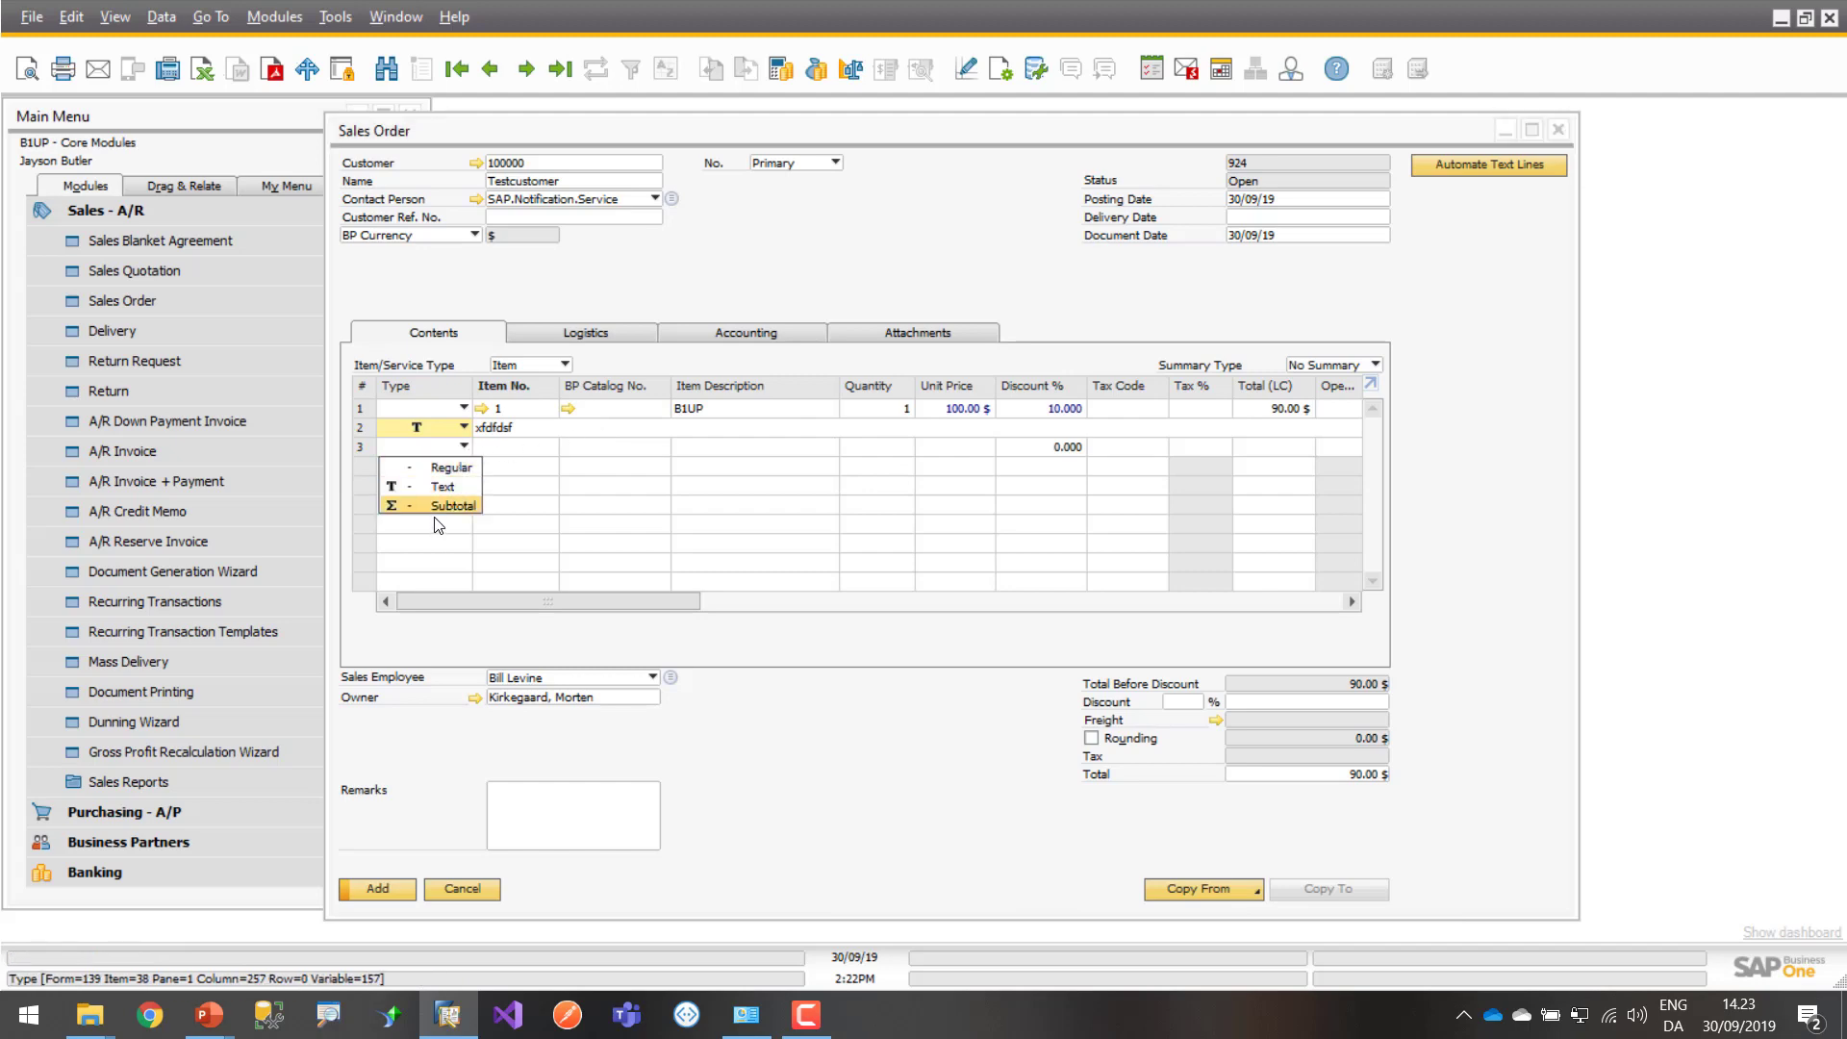
click(448, 505)
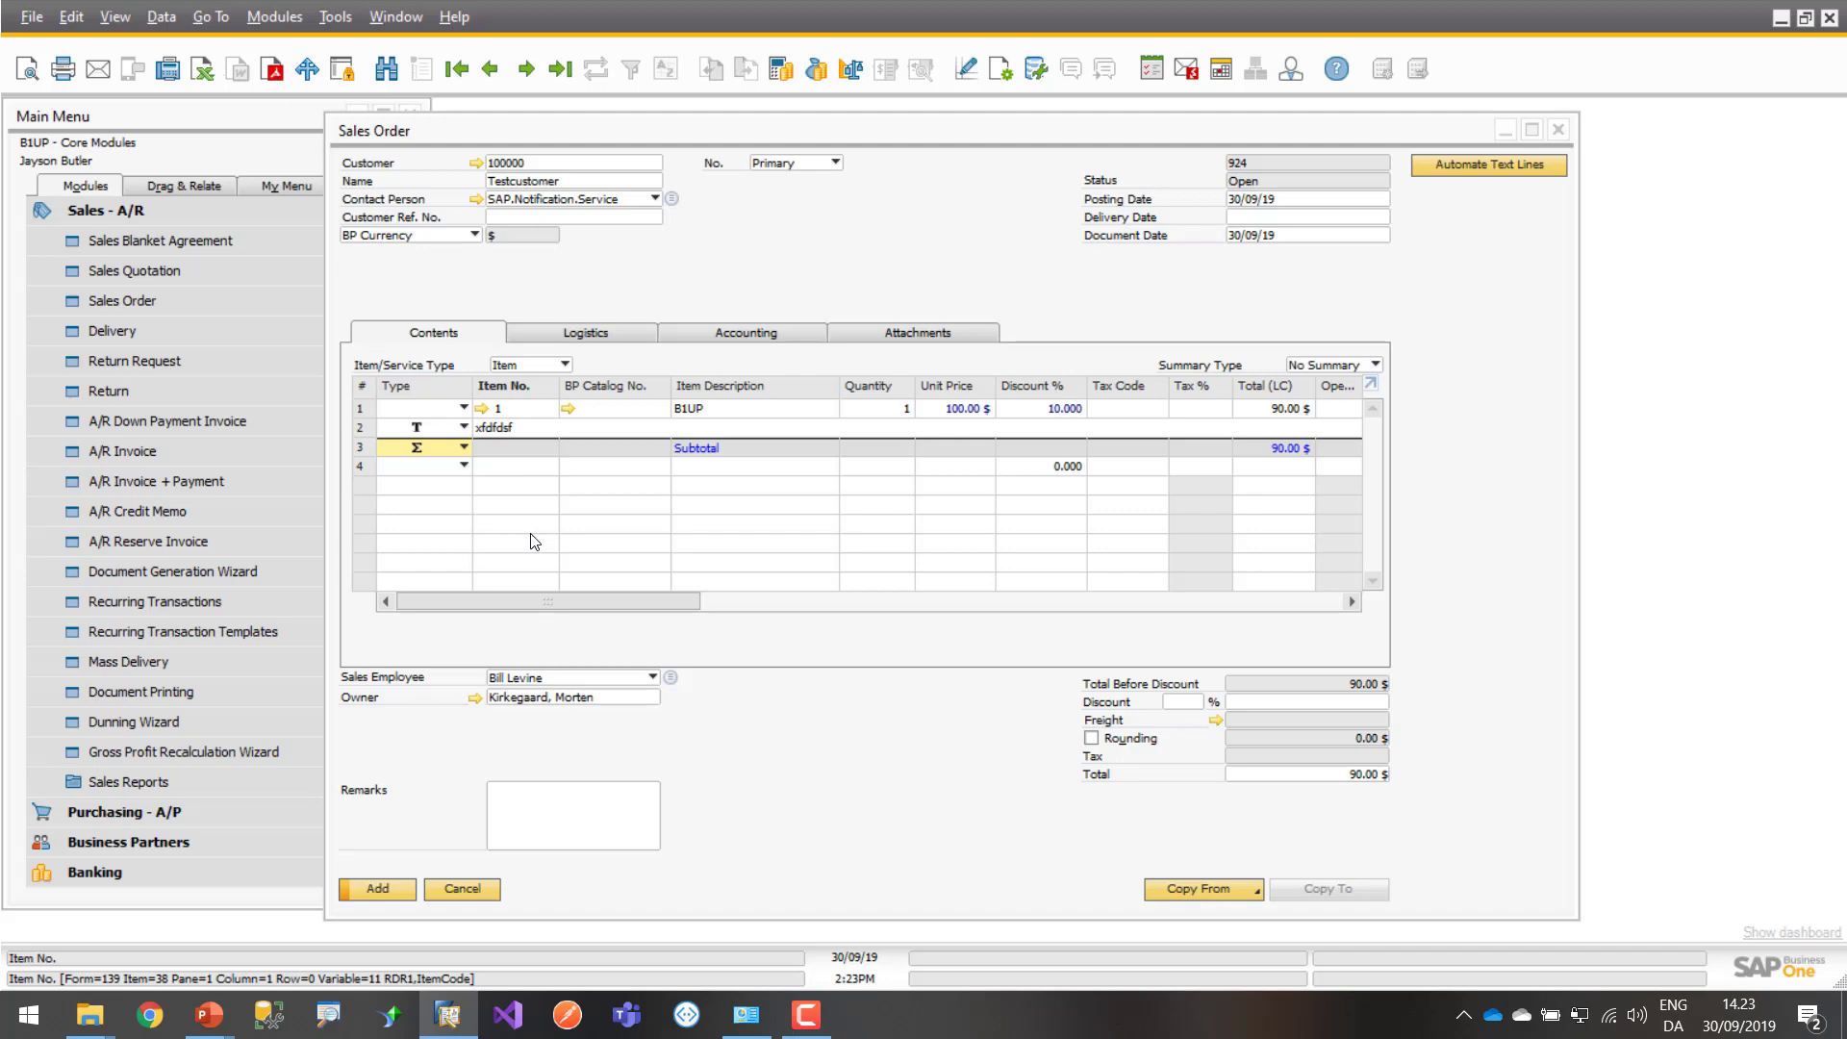
Discard the unsaved lines, start a new order for Testcustomer (100000), and widen the window
key(ctrl+a)
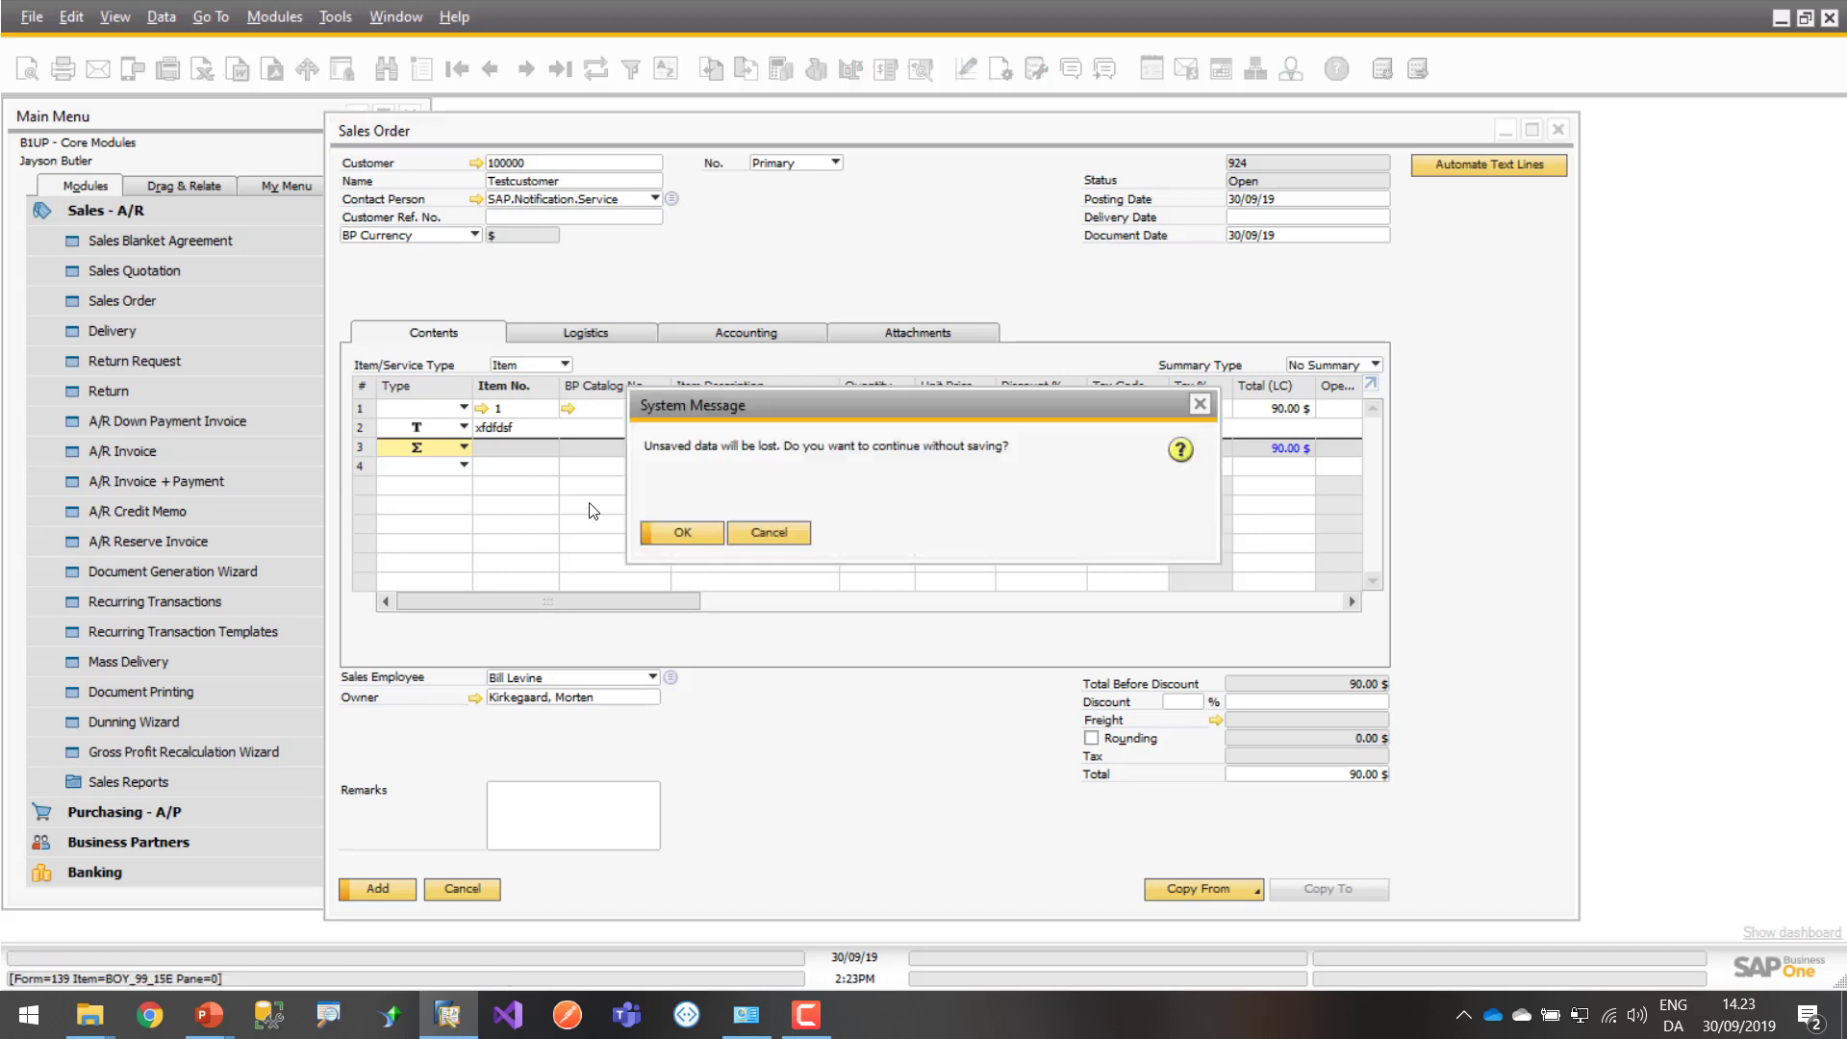
key(Return)
key(Tab)
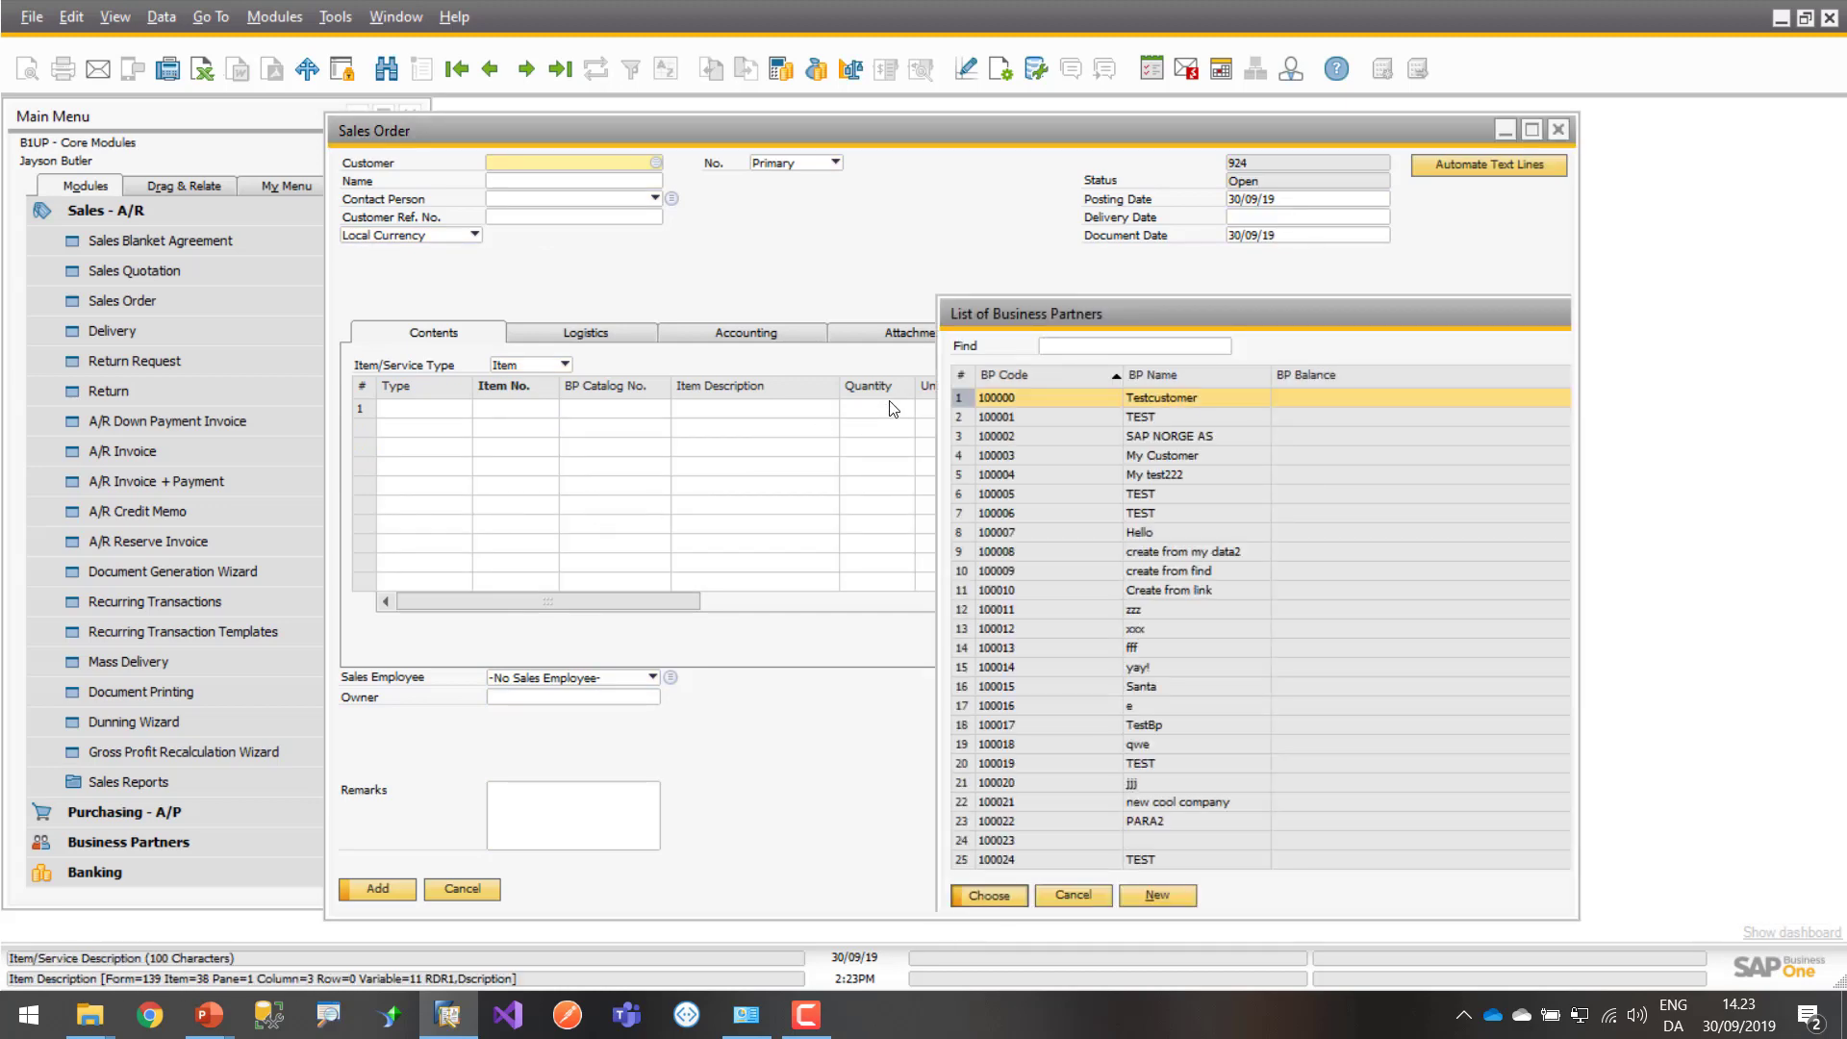
key(Return)
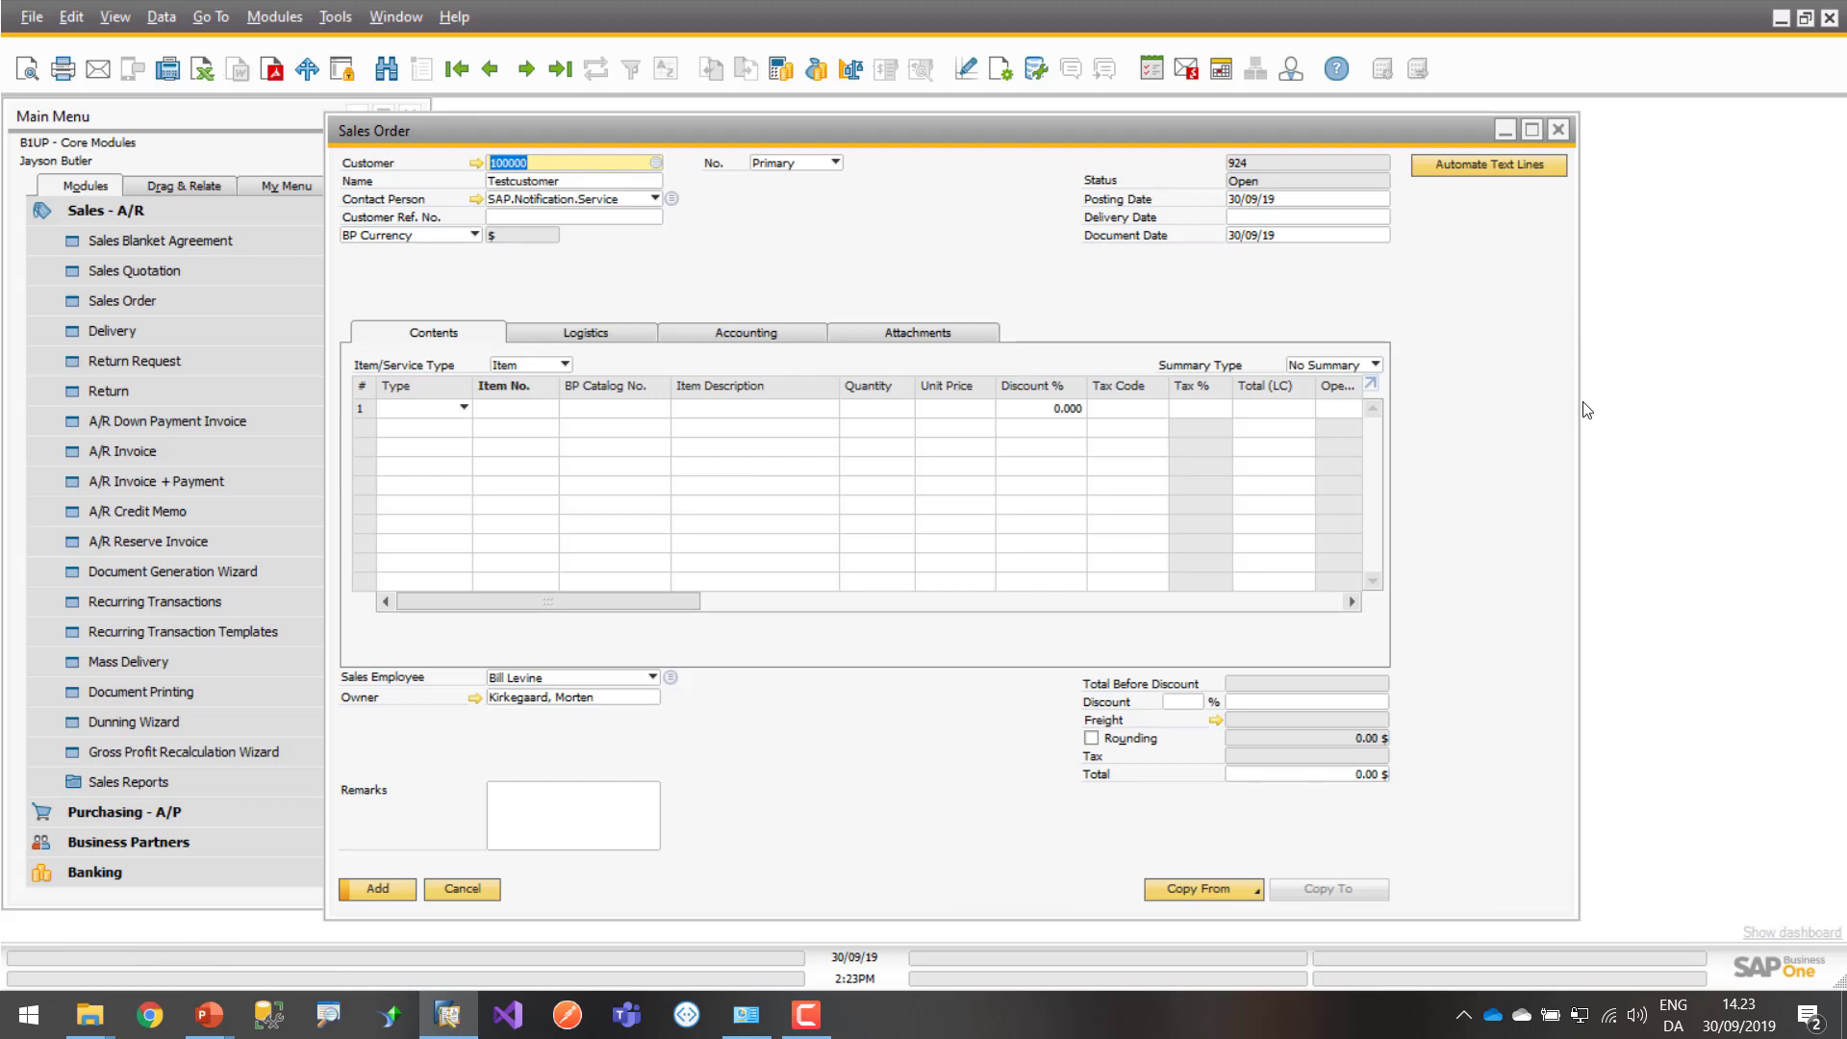
drag(1579, 411, 1672, 442)
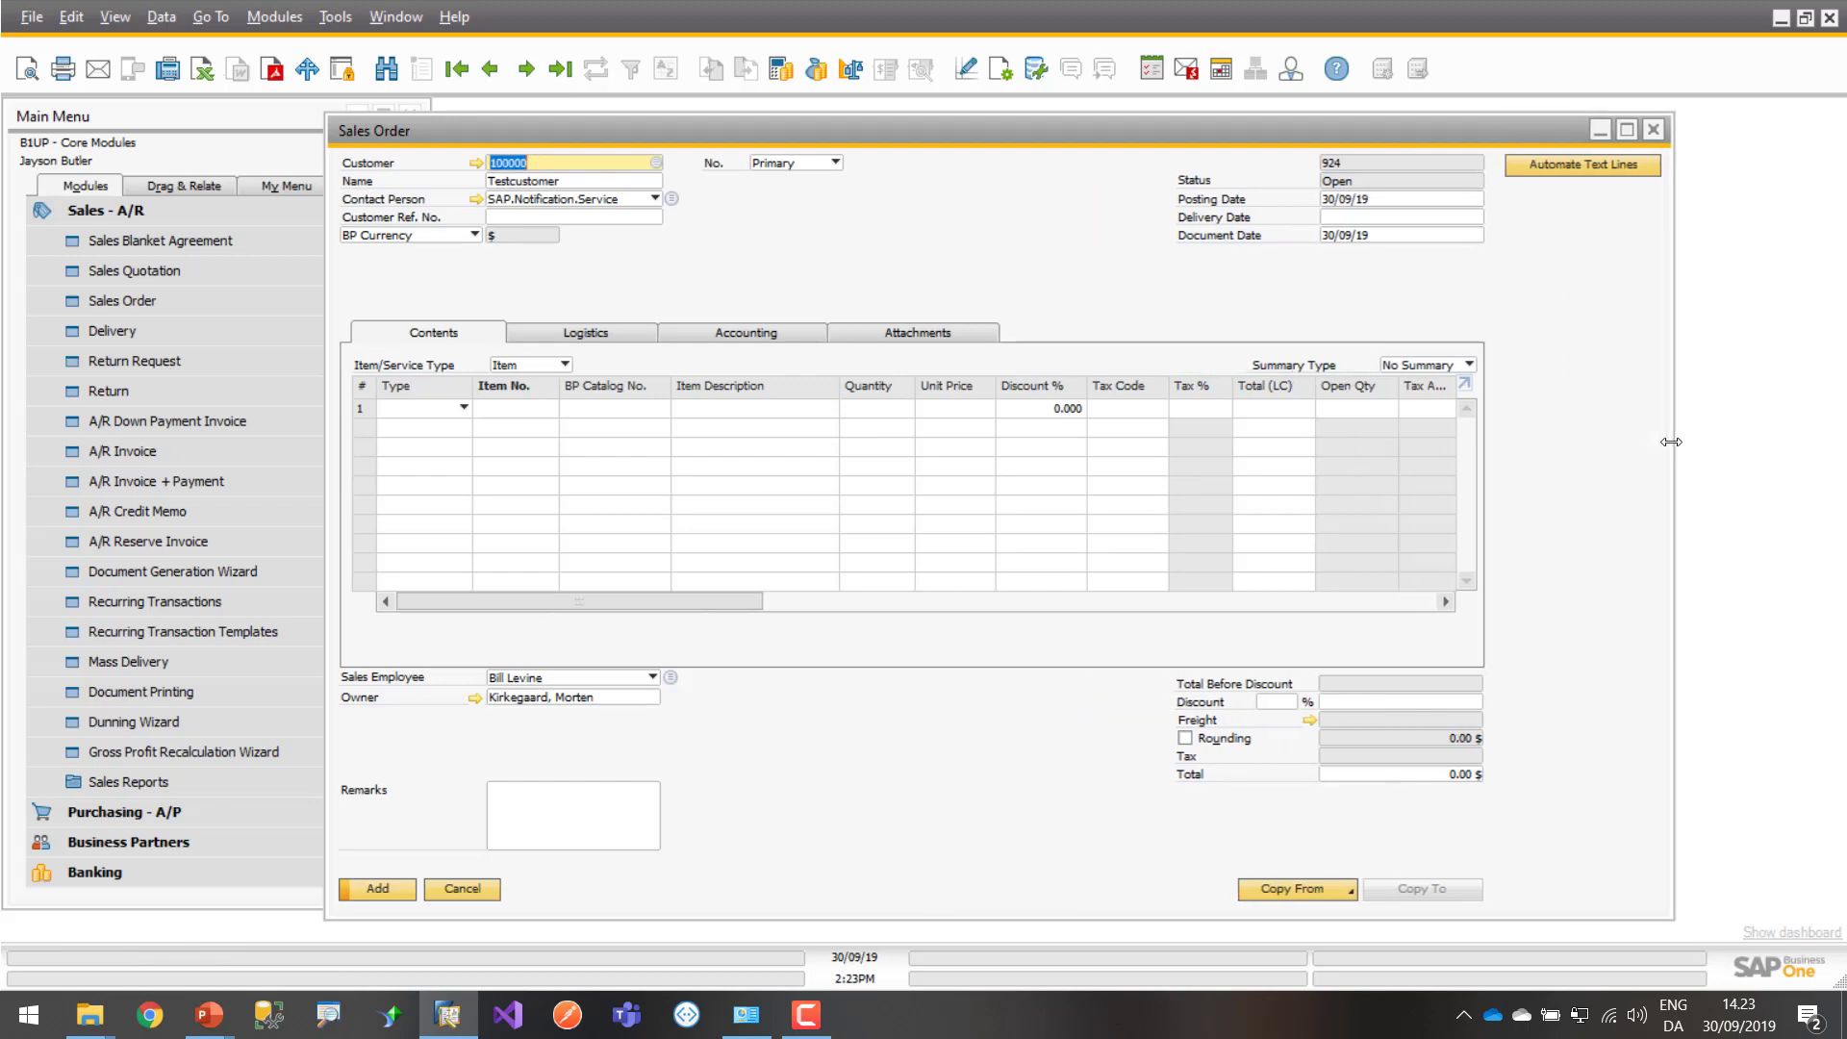
Auto-fill text, S10000, WORK, BACKUP and subtotal lines via Automate Text Lines, then check rows 3–4 prices
click(1571, 171)
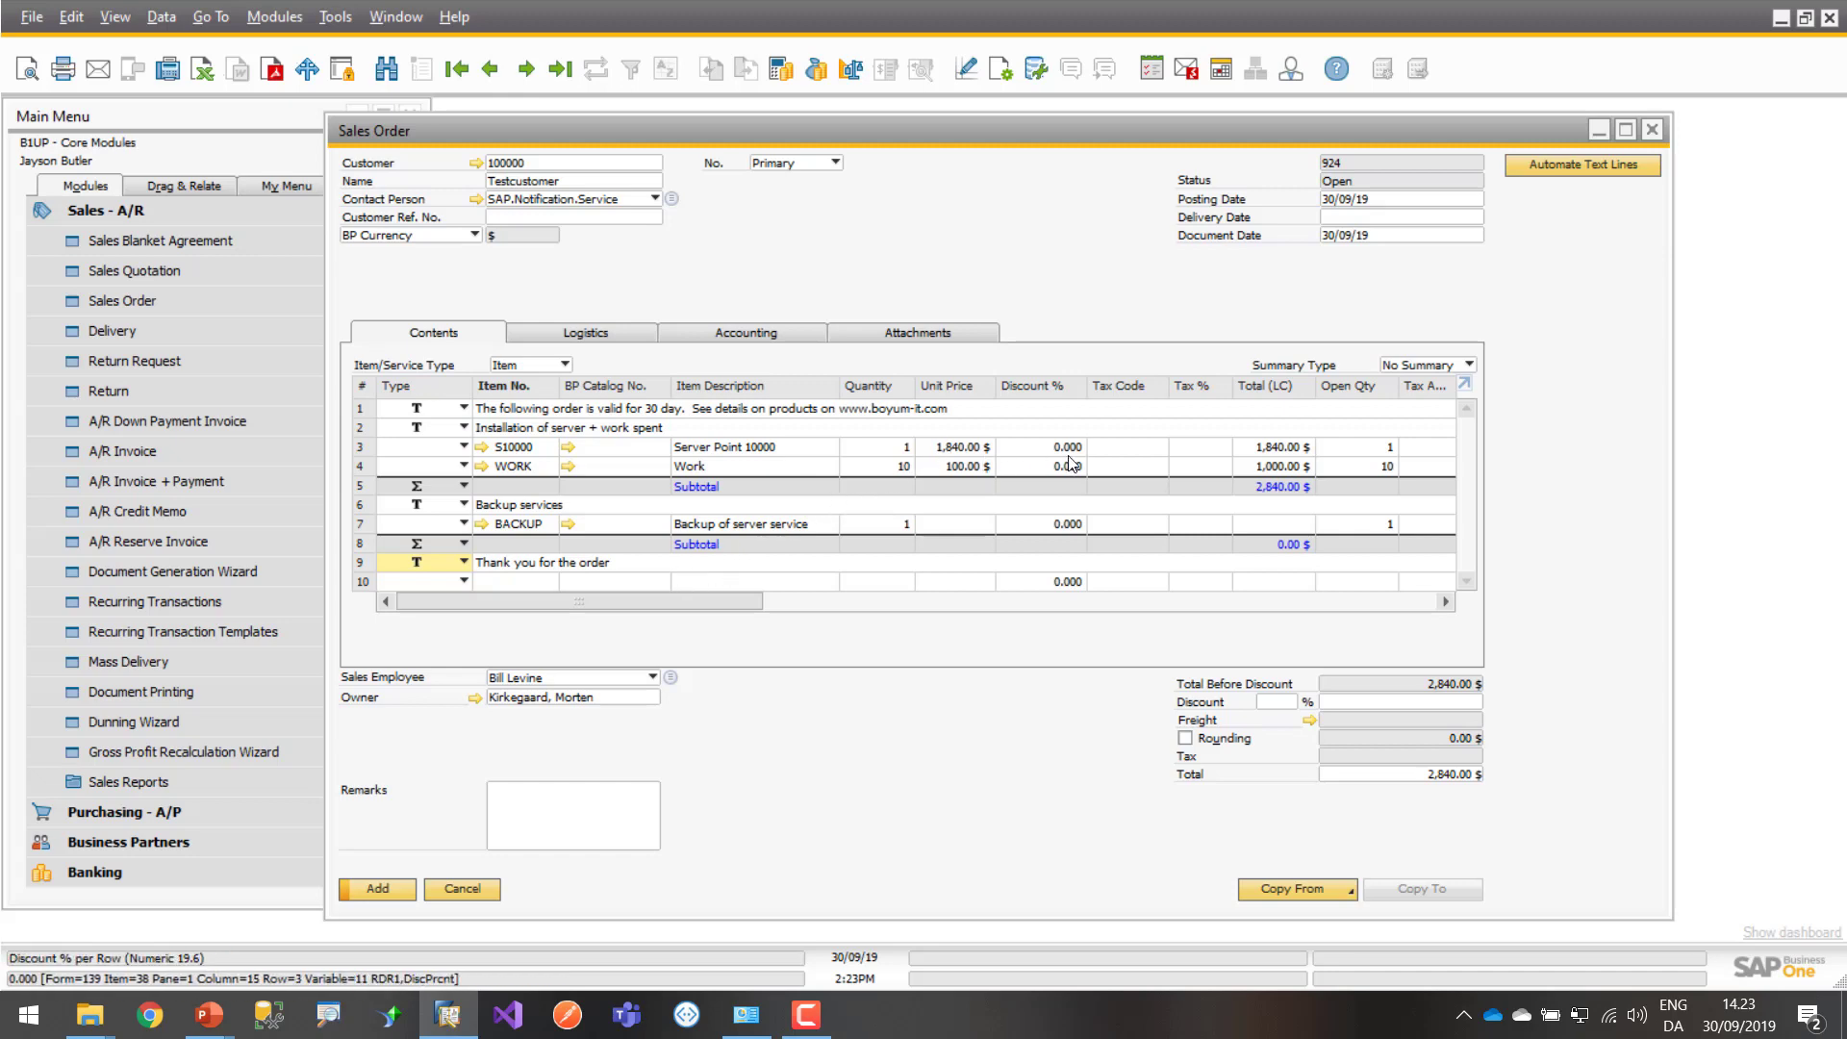
click(957, 450)
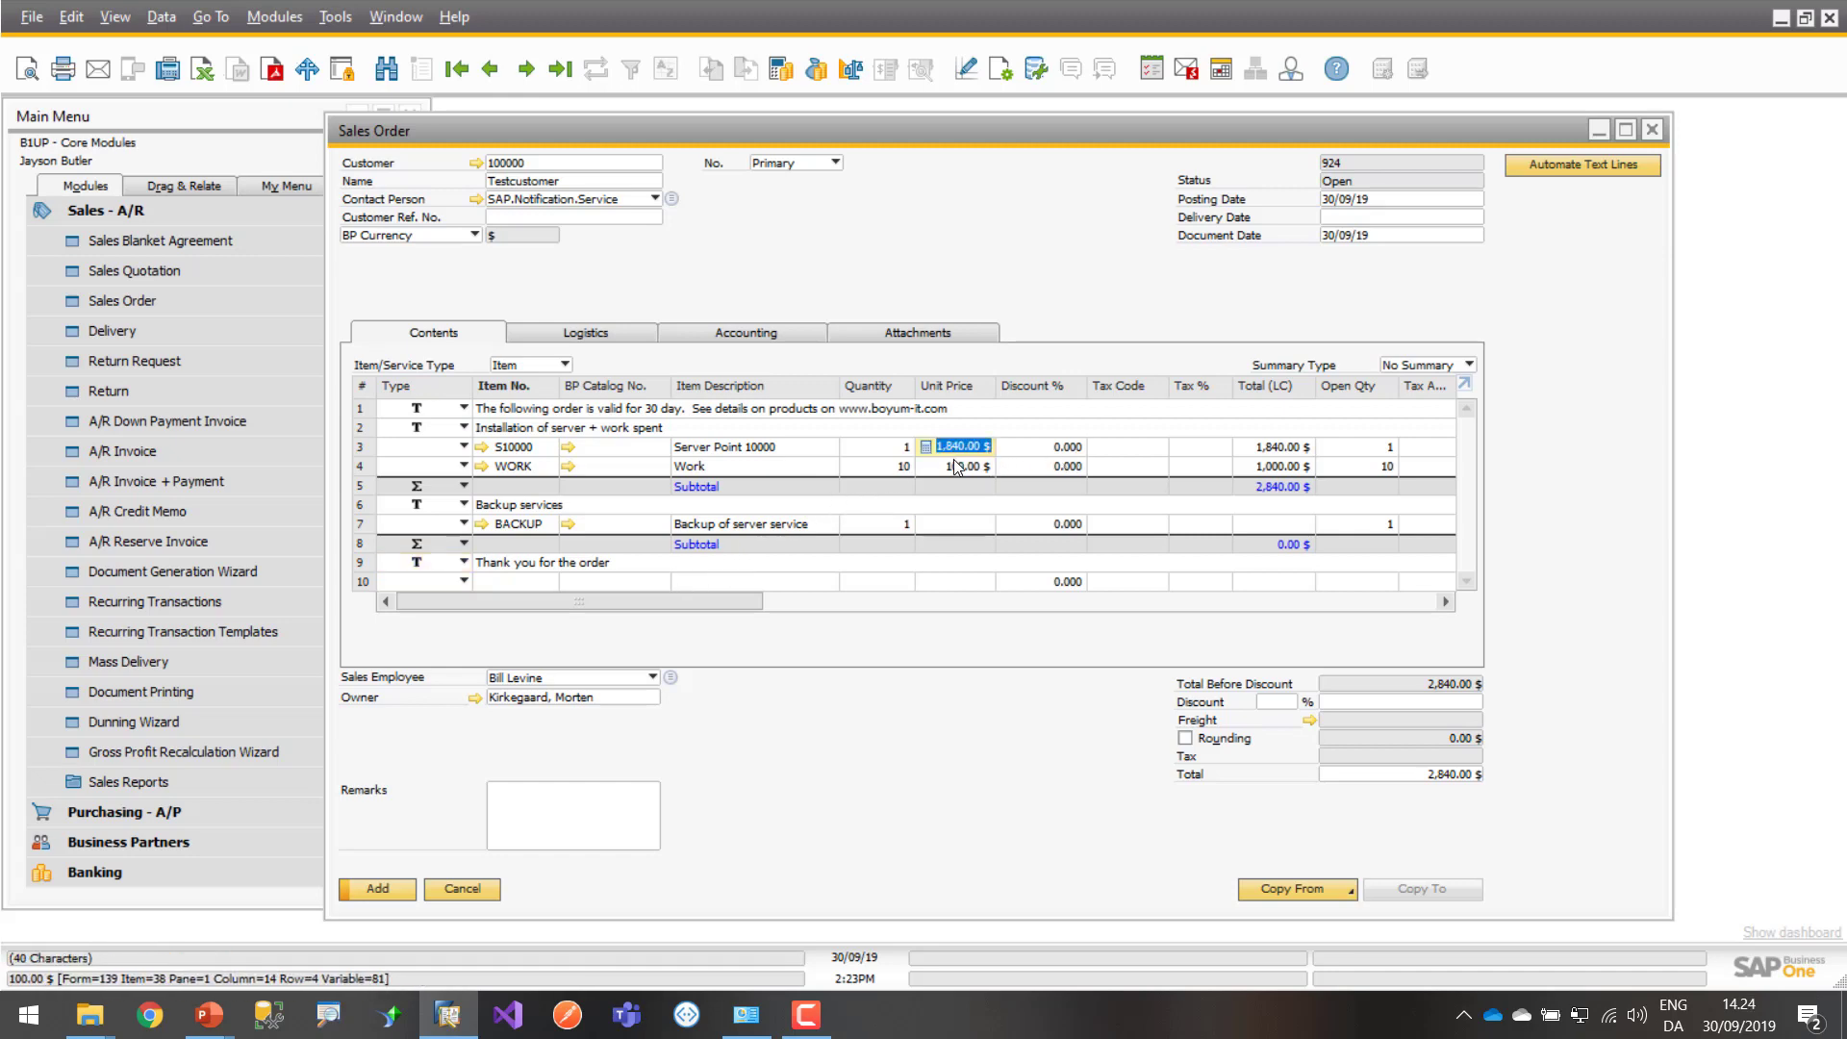
click(957, 467)
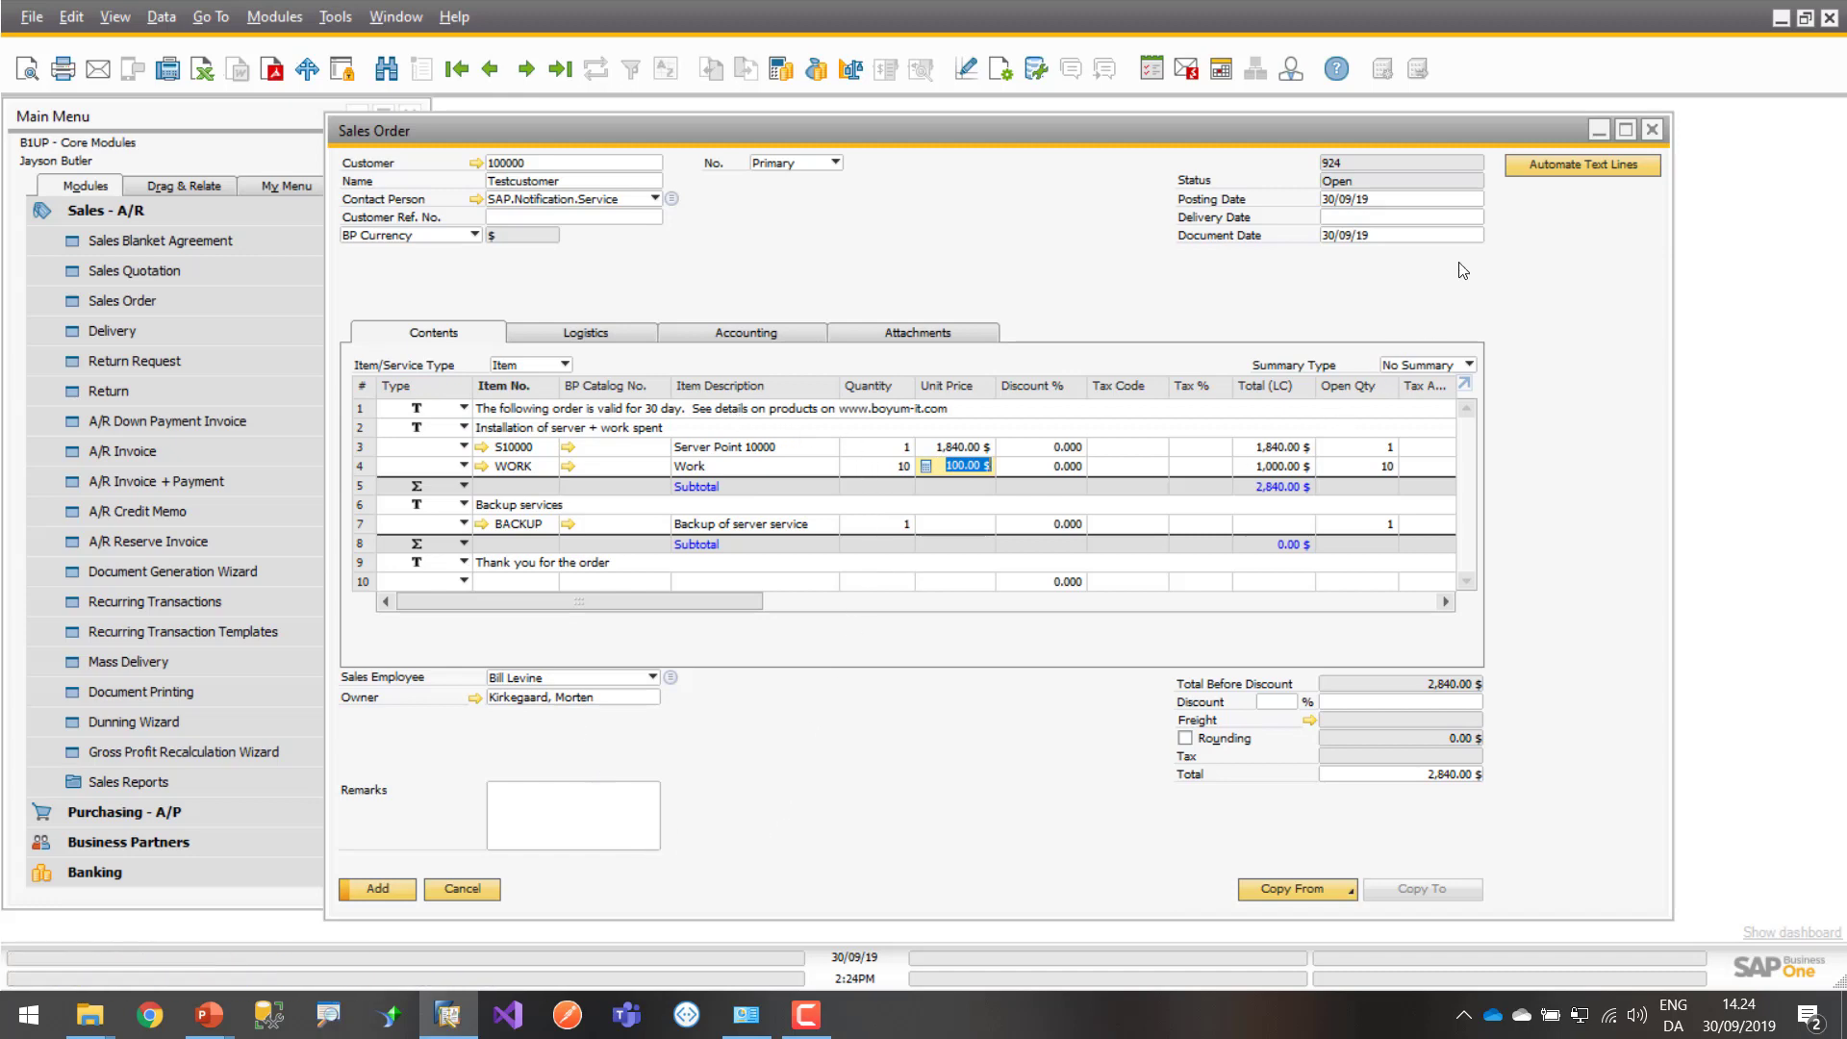
right_click(1578, 171)
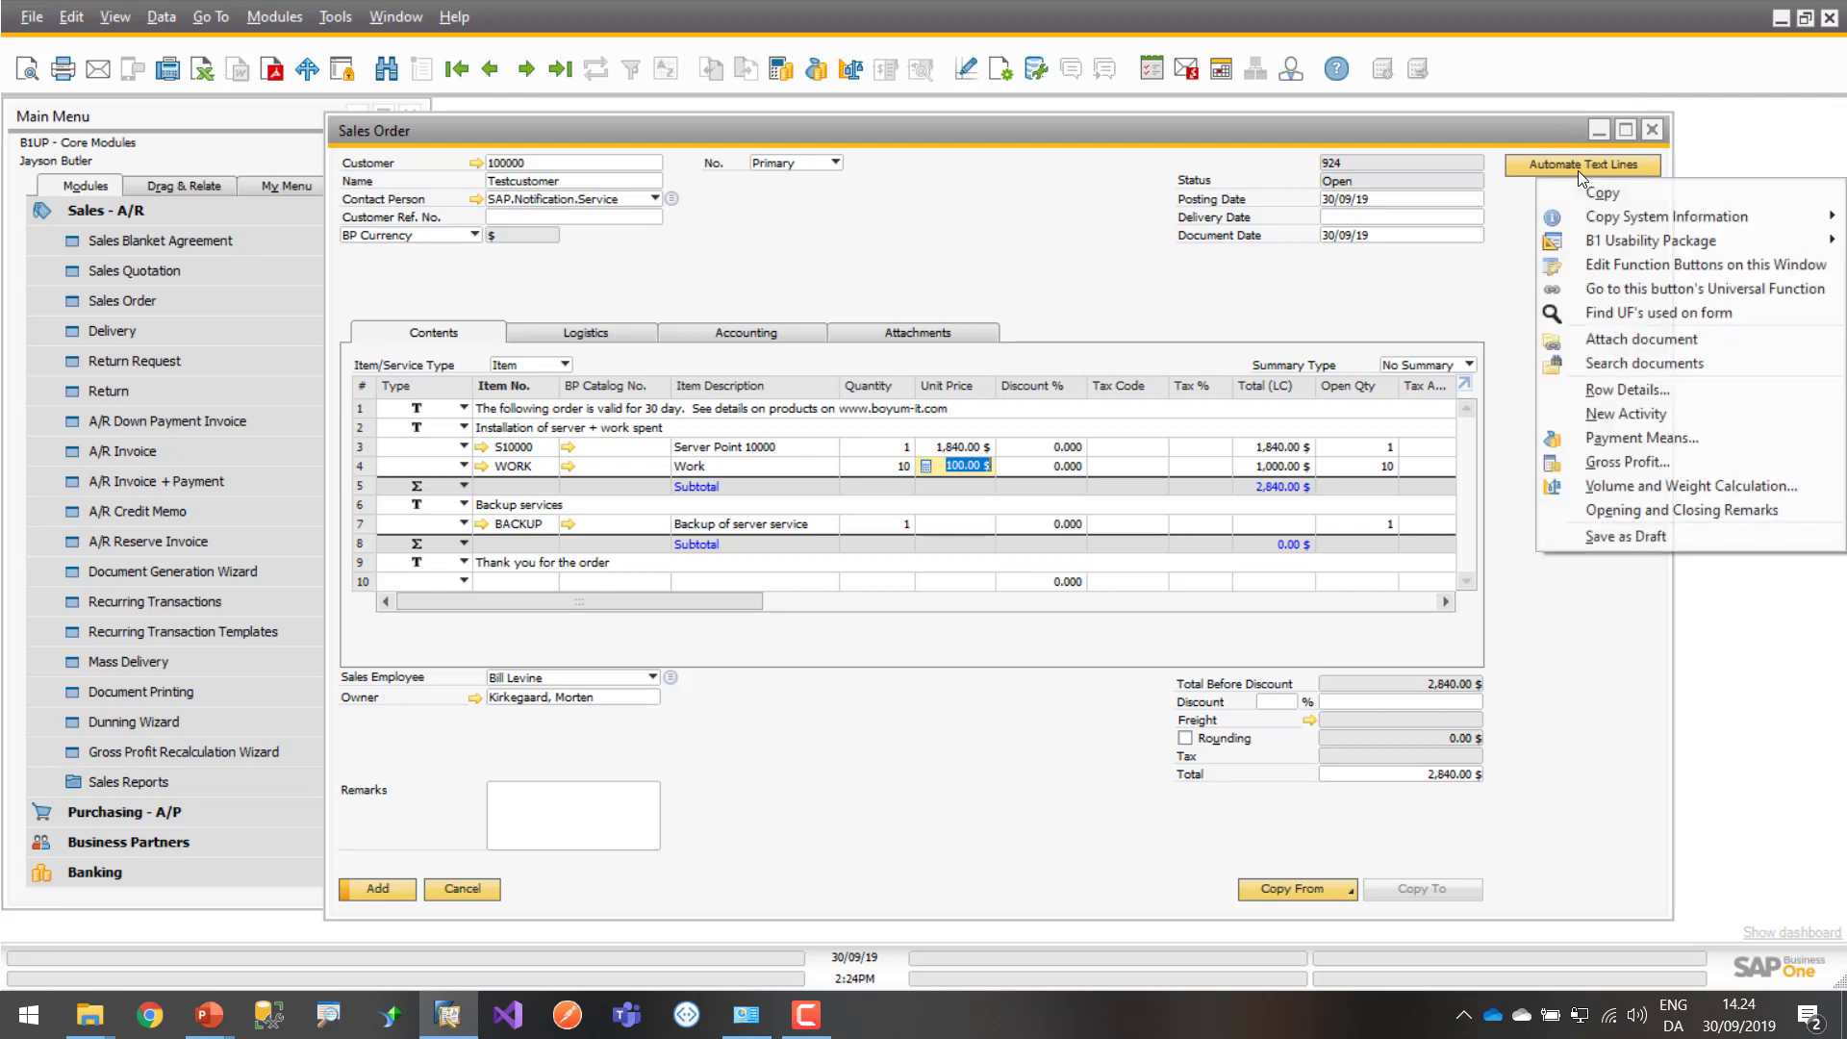
click(1462, 292)
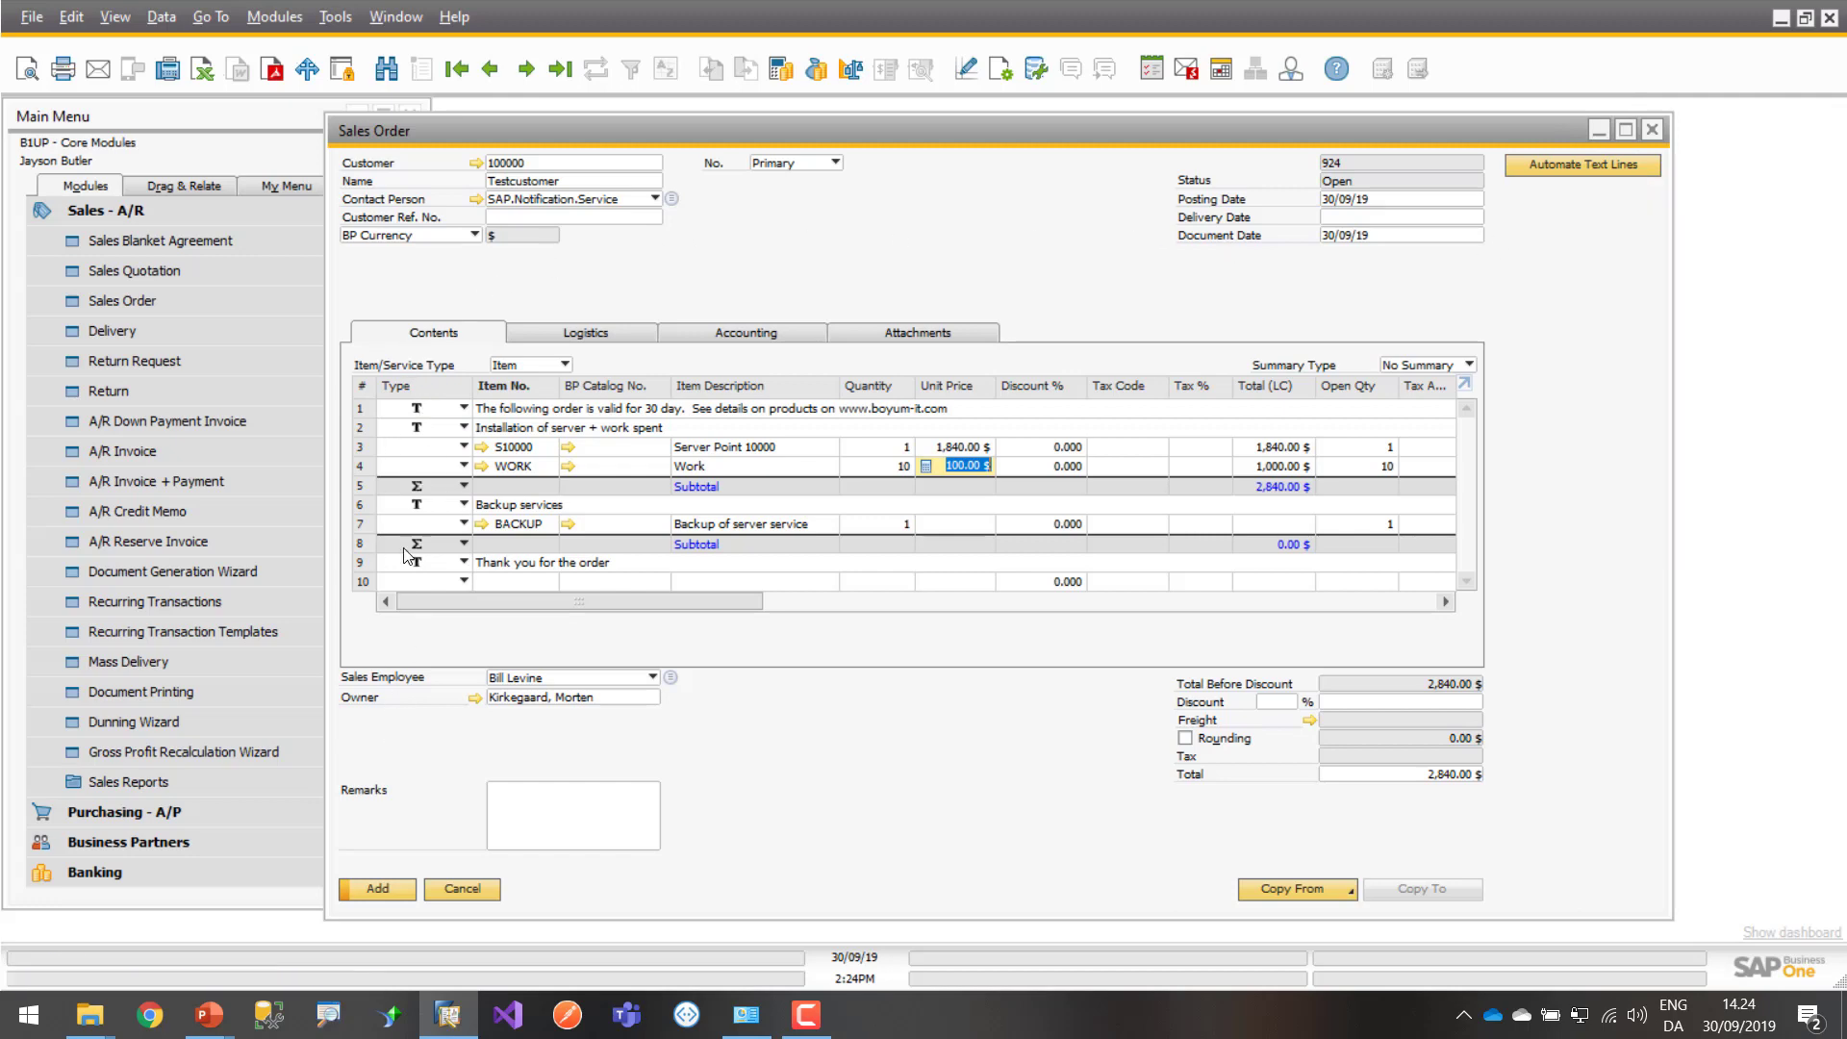
click(1002, 72)
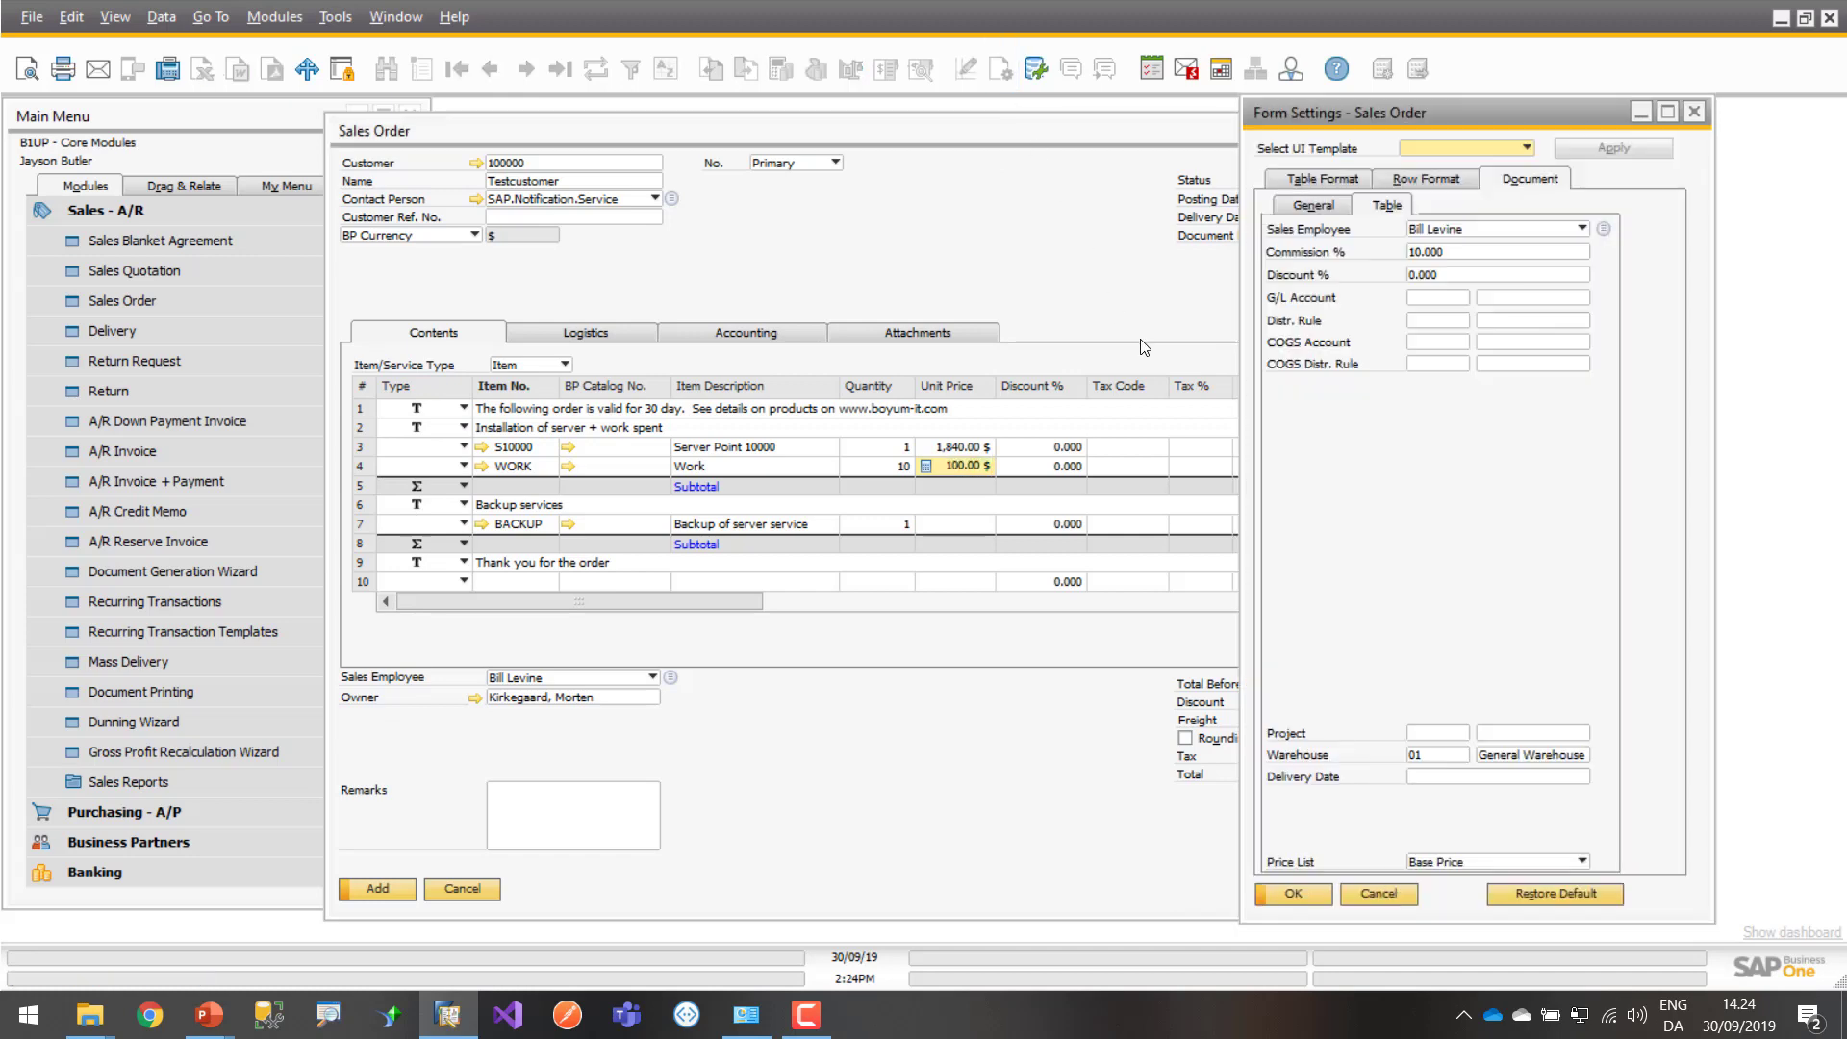
click(1343, 183)
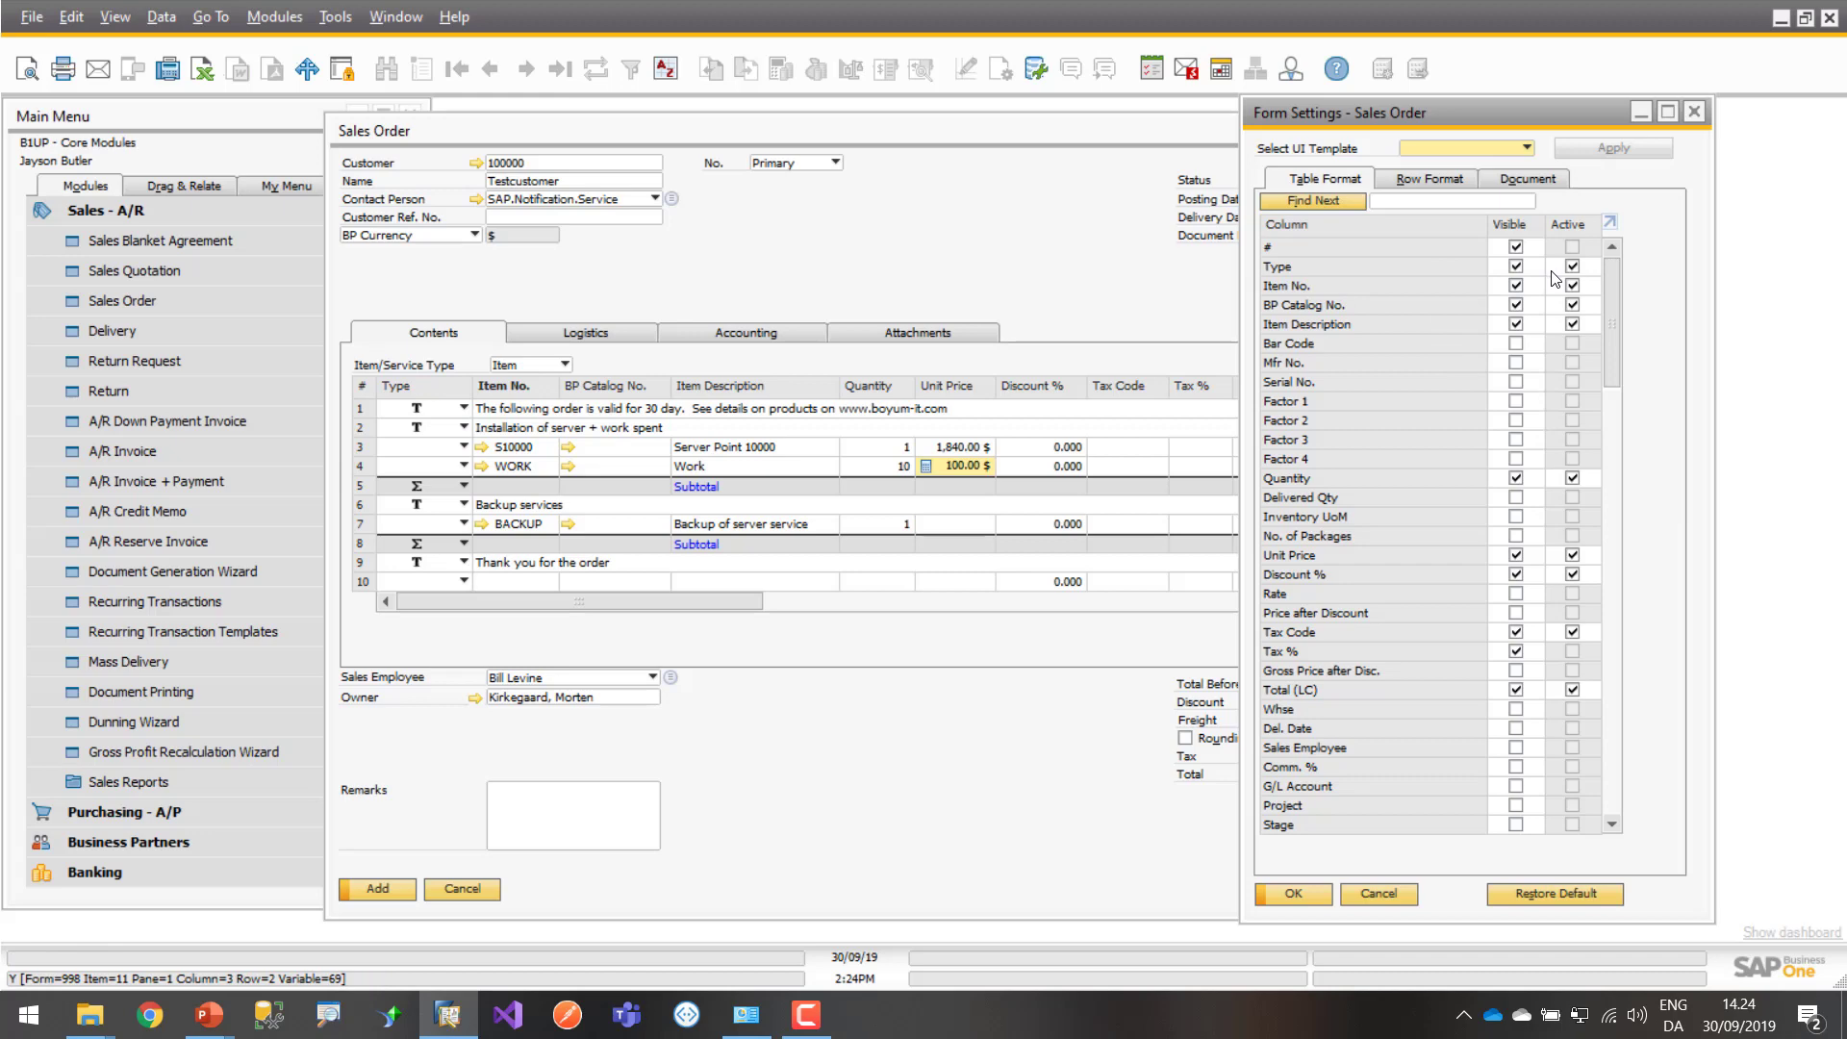
click(1368, 894)
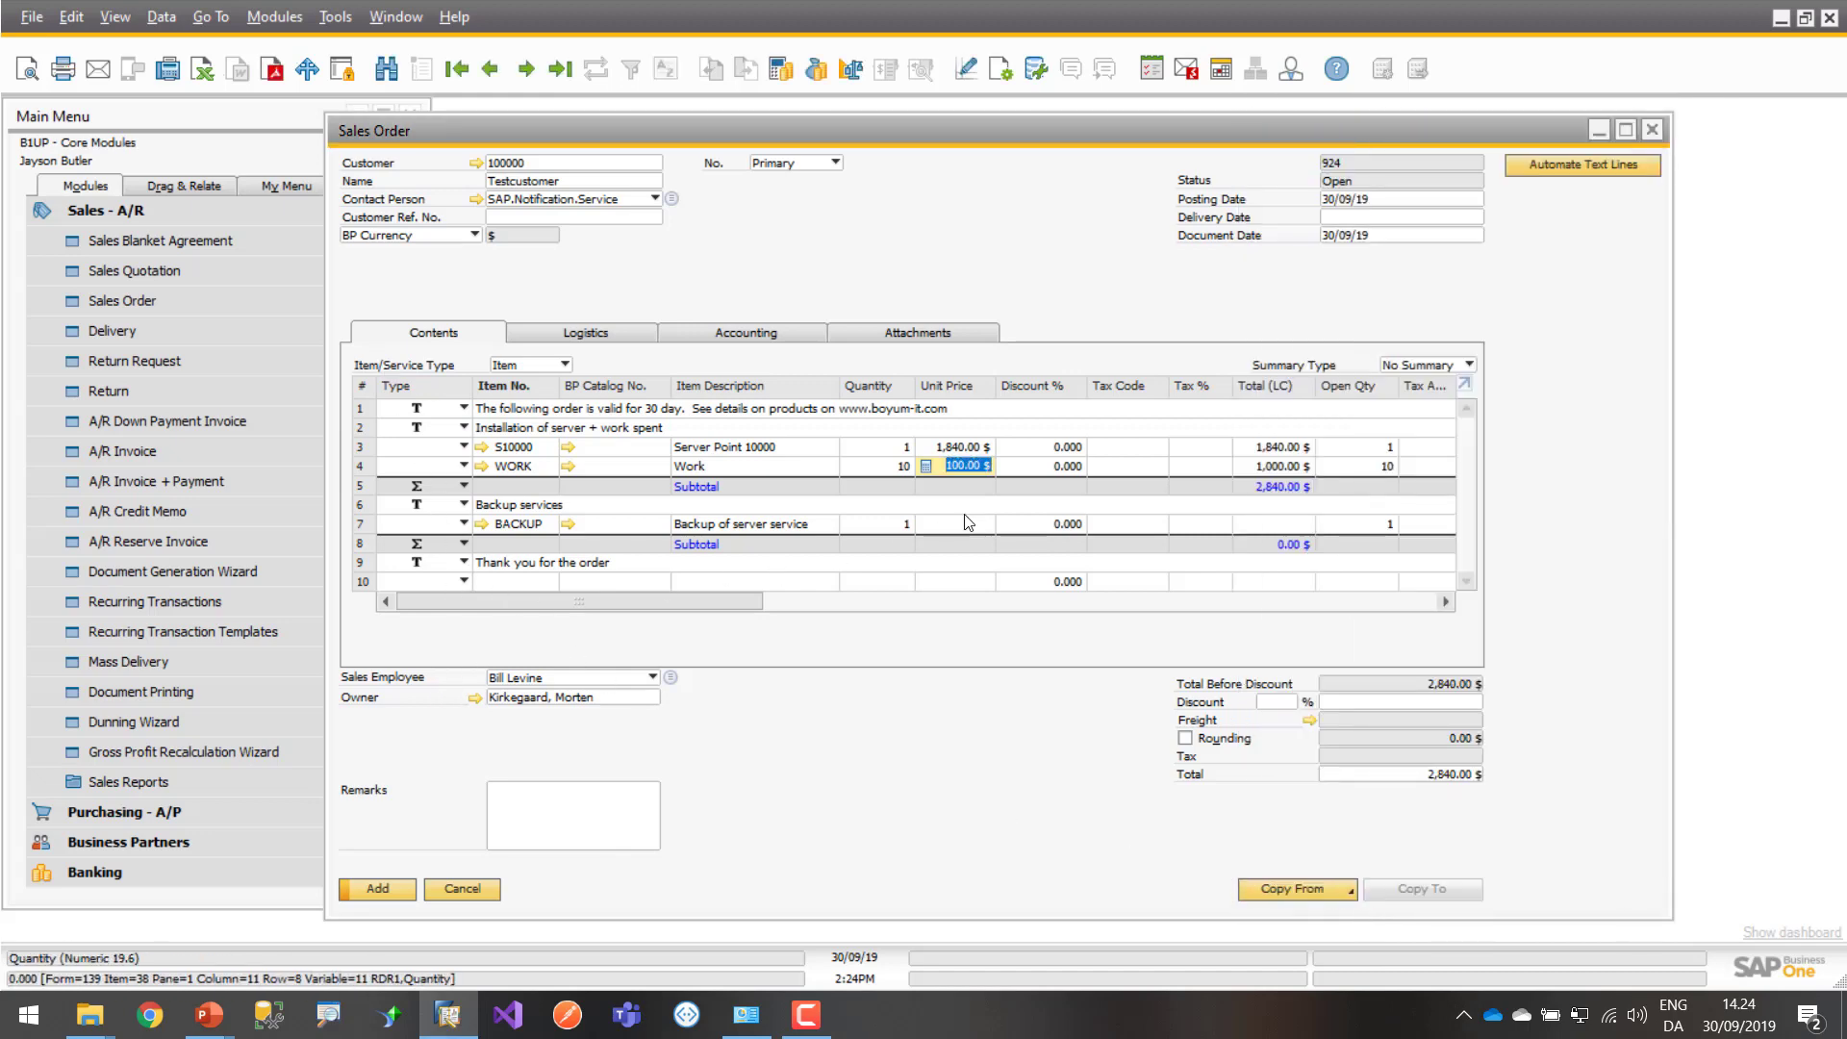
Open the Automate Text Lines button's Universal Function macro and review its Click, Set and PopFormStack commands
right_click(1580, 160)
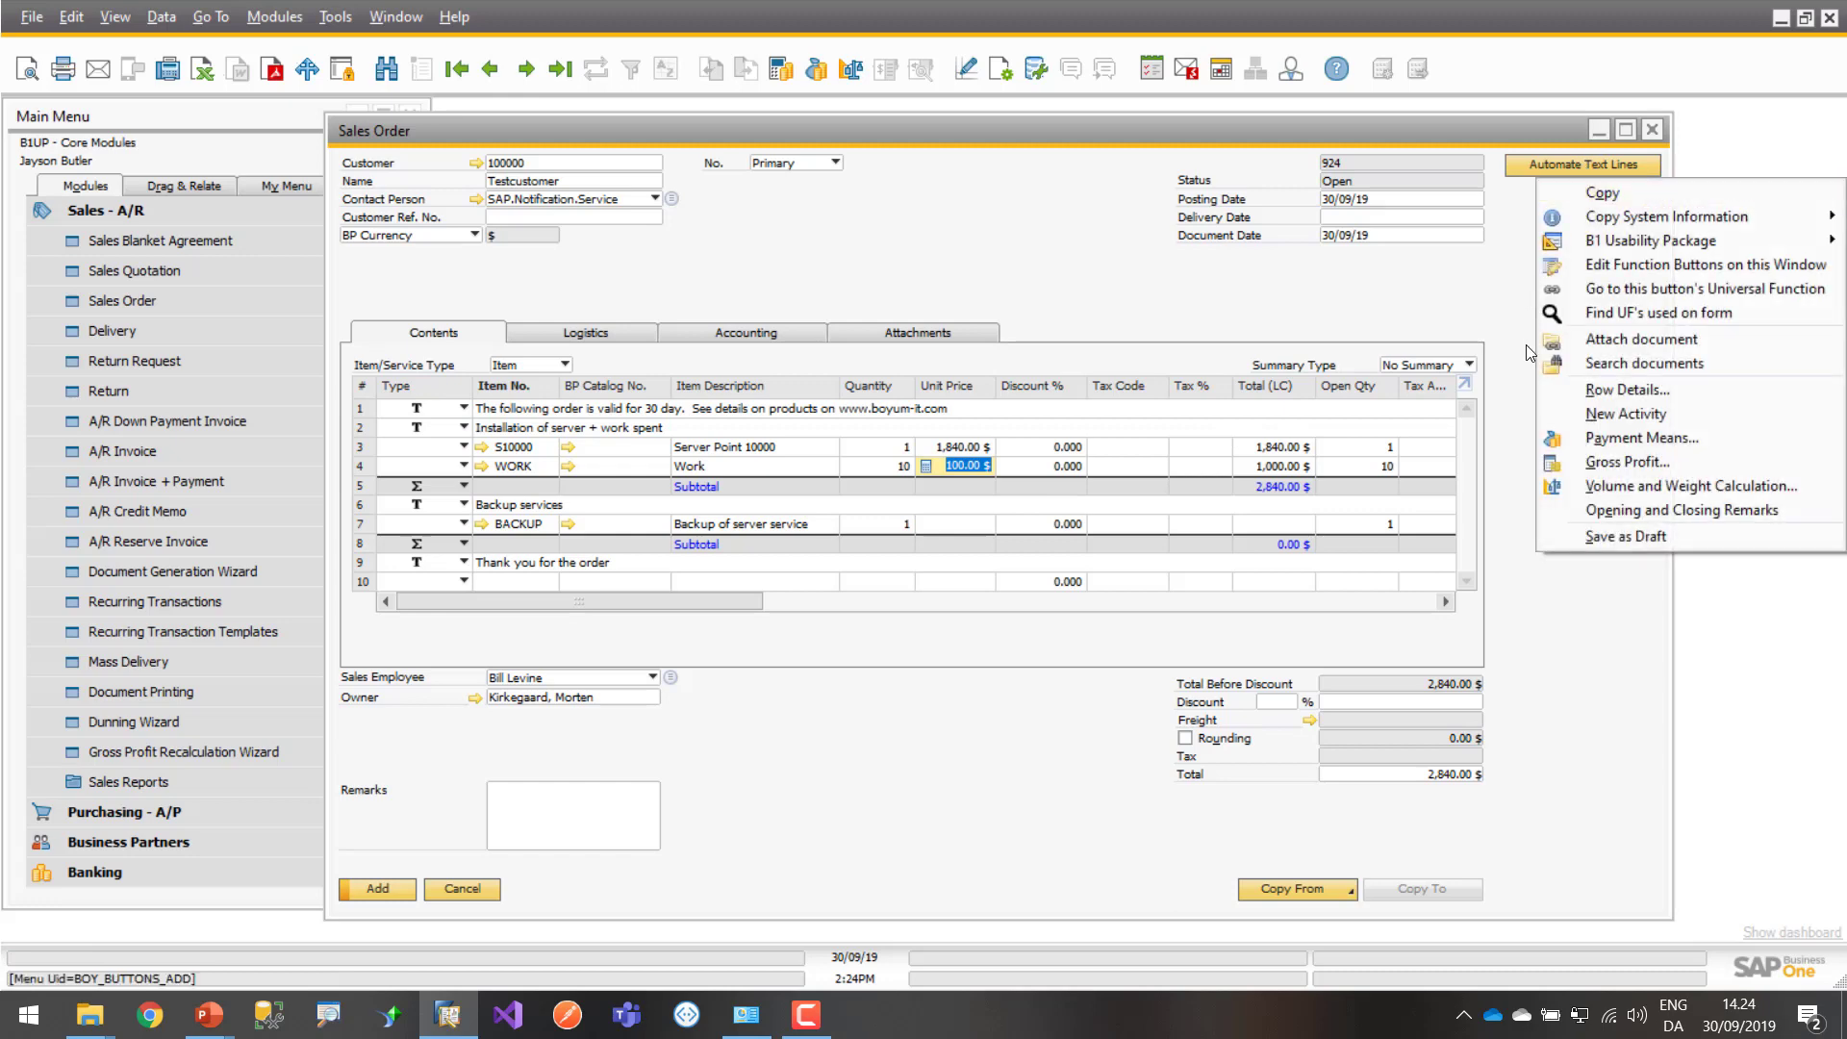
click(1590, 290)
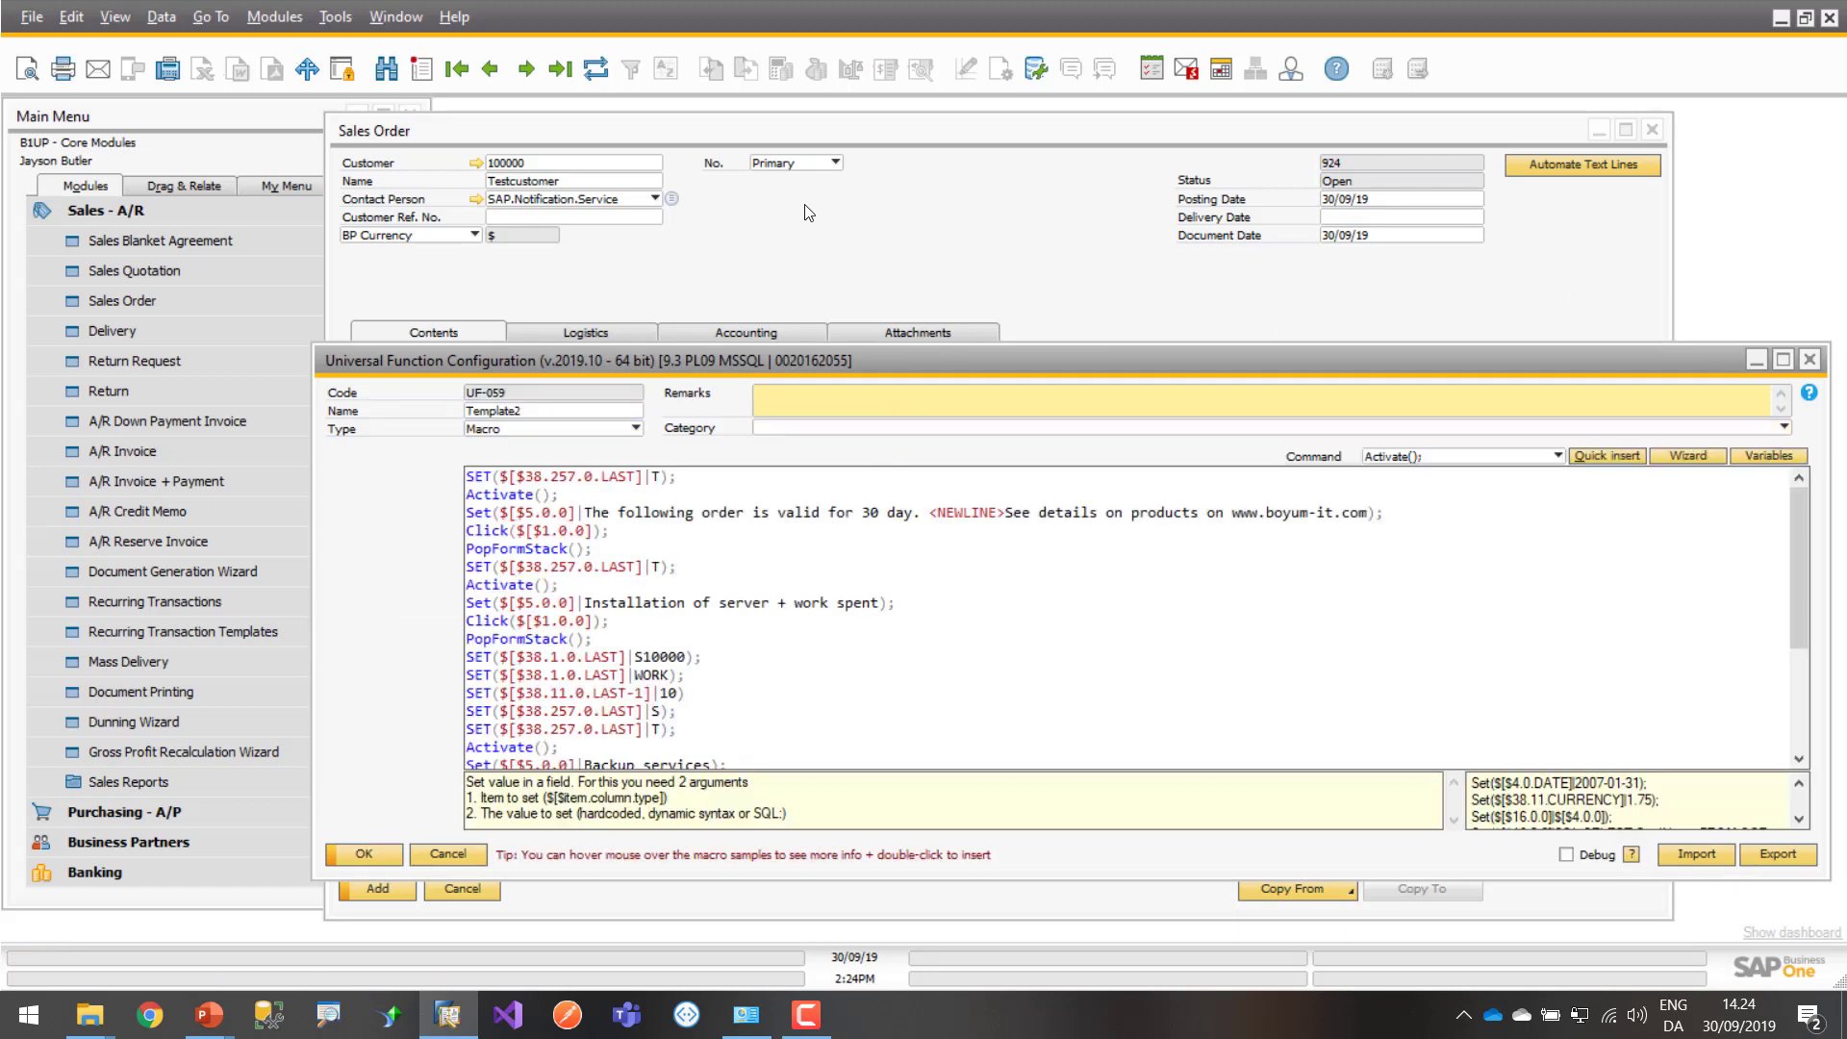
click(768, 525)
key(Up)
key(ctrl+Home)
drag(870, 371, 1250, 340)
click(1032, 444)
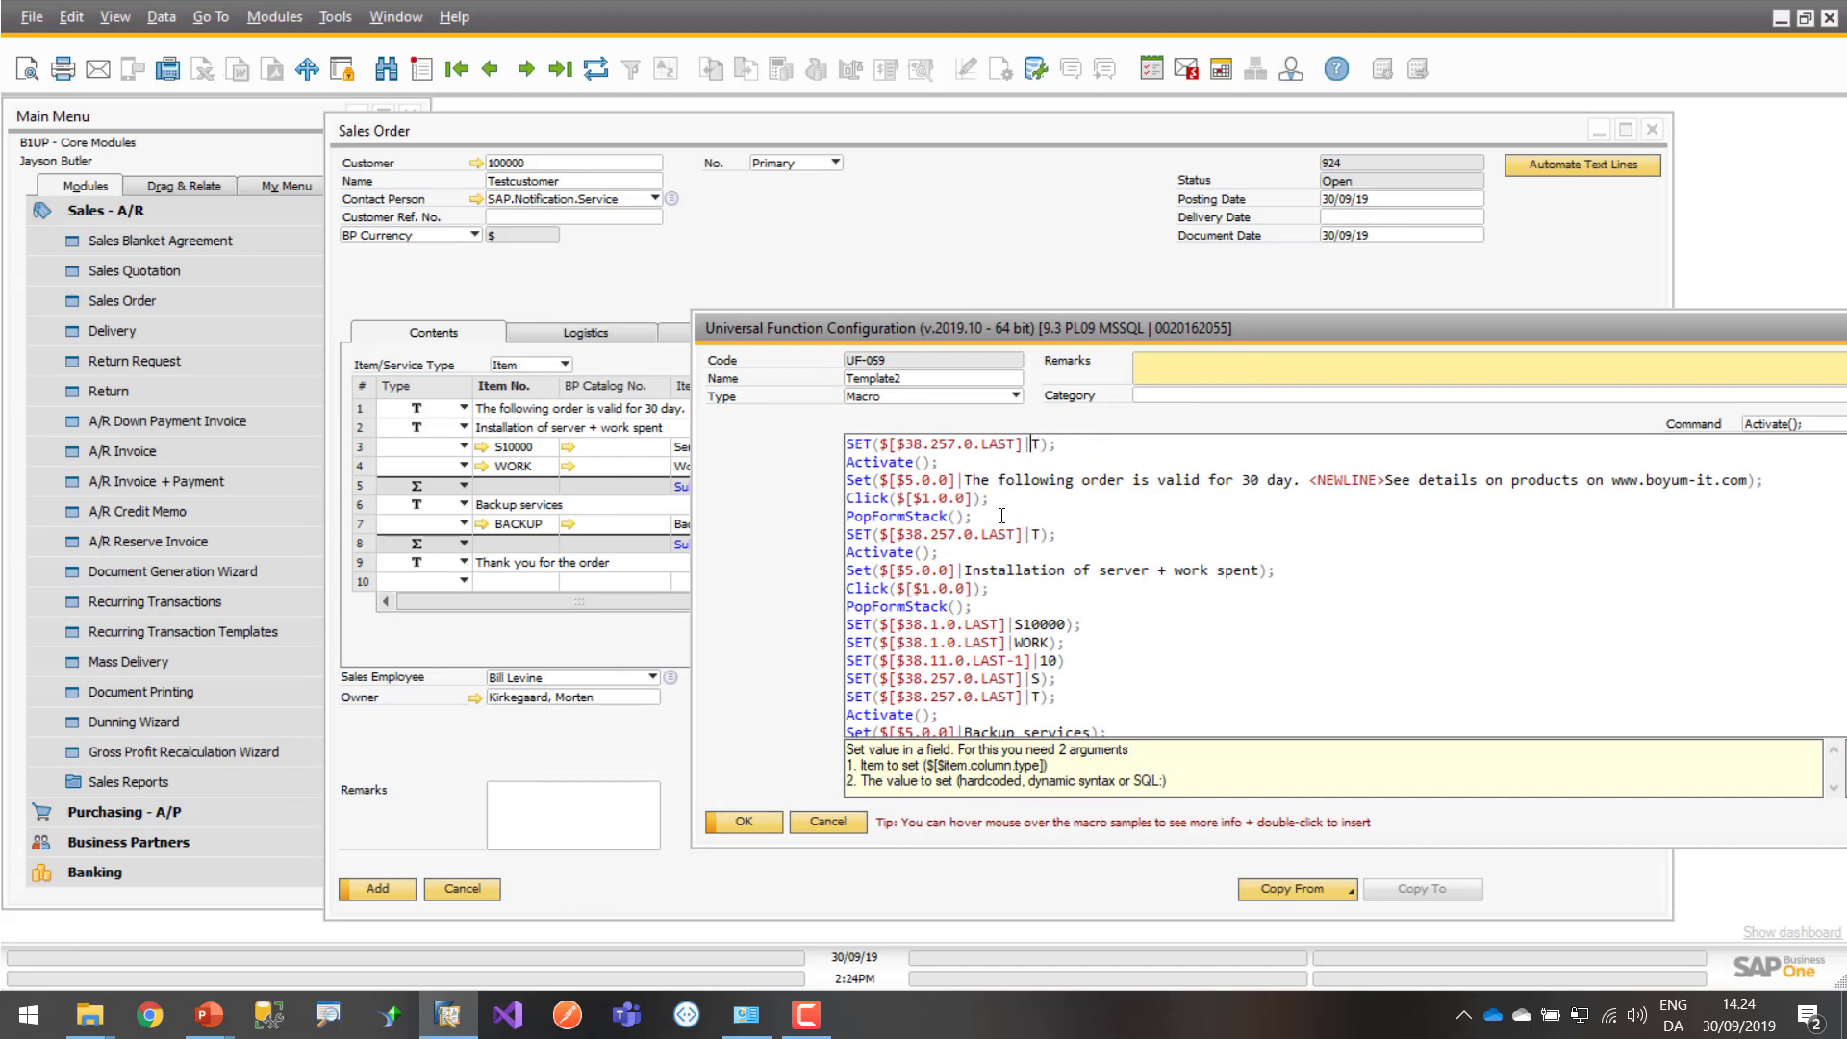
click(897, 517)
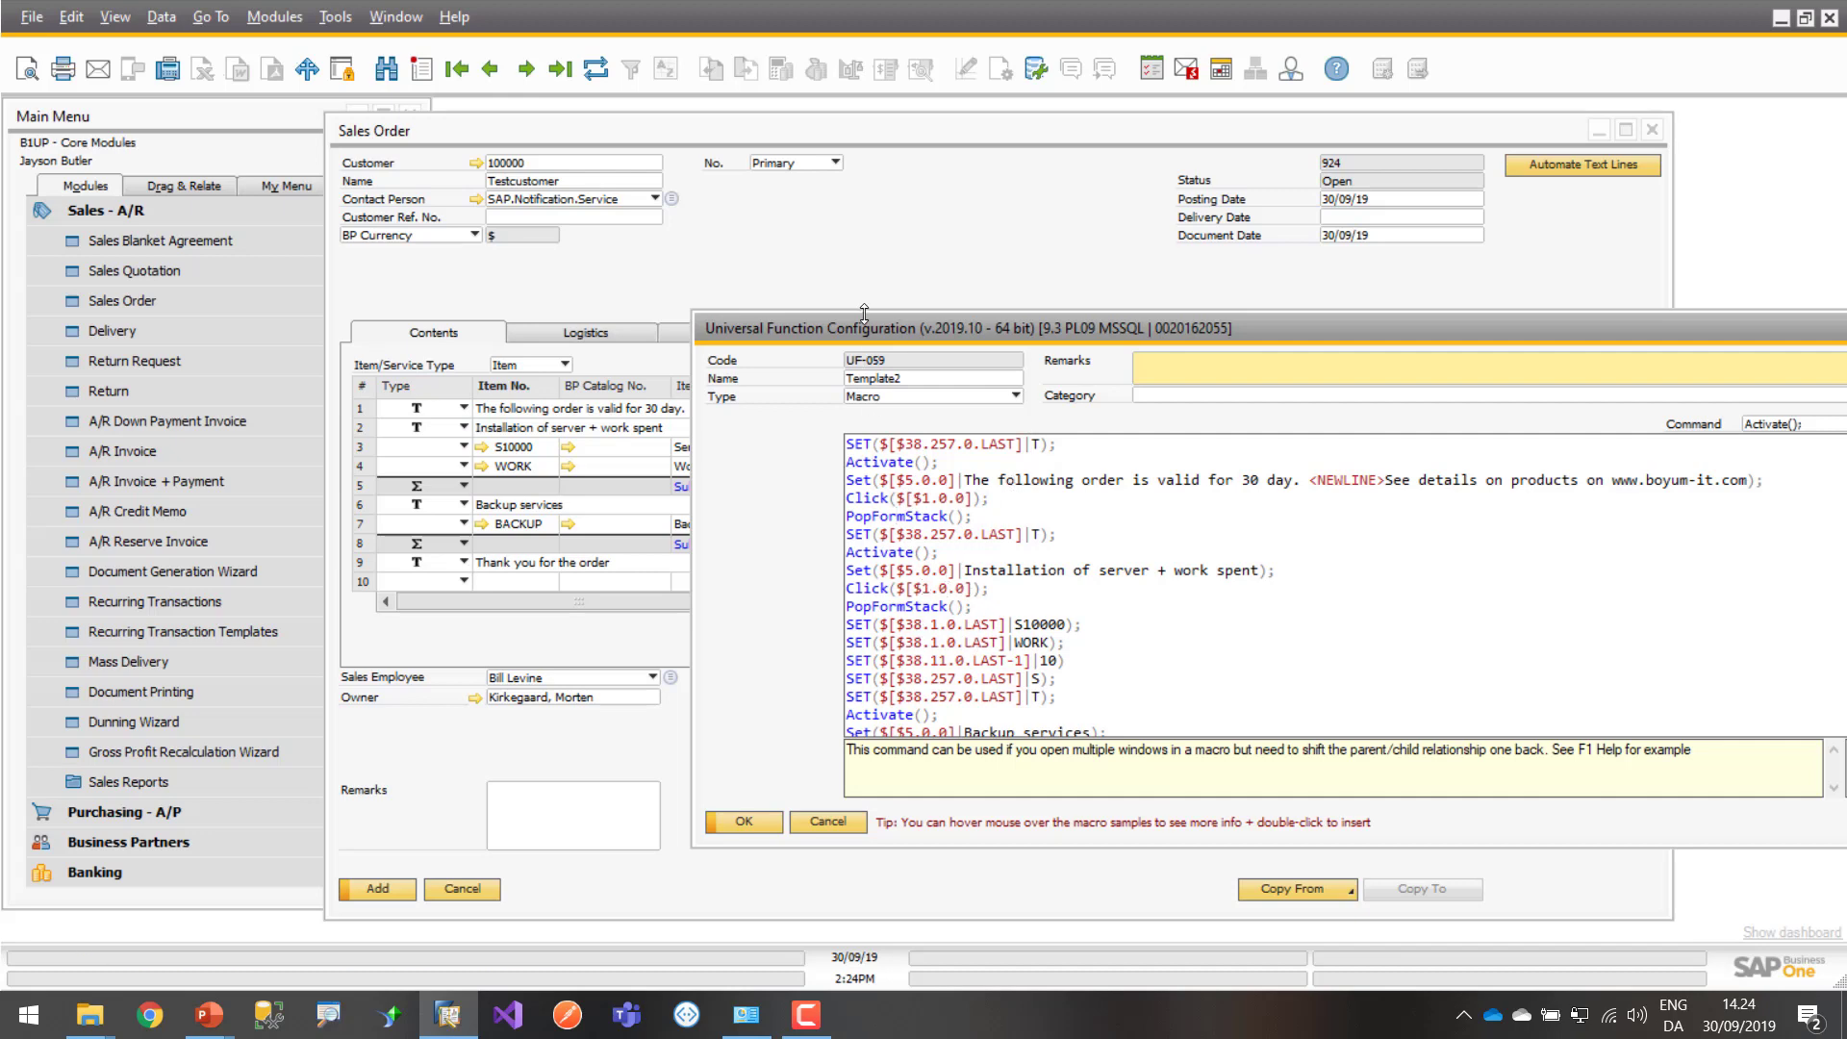
drag(860, 327, 707, 308)
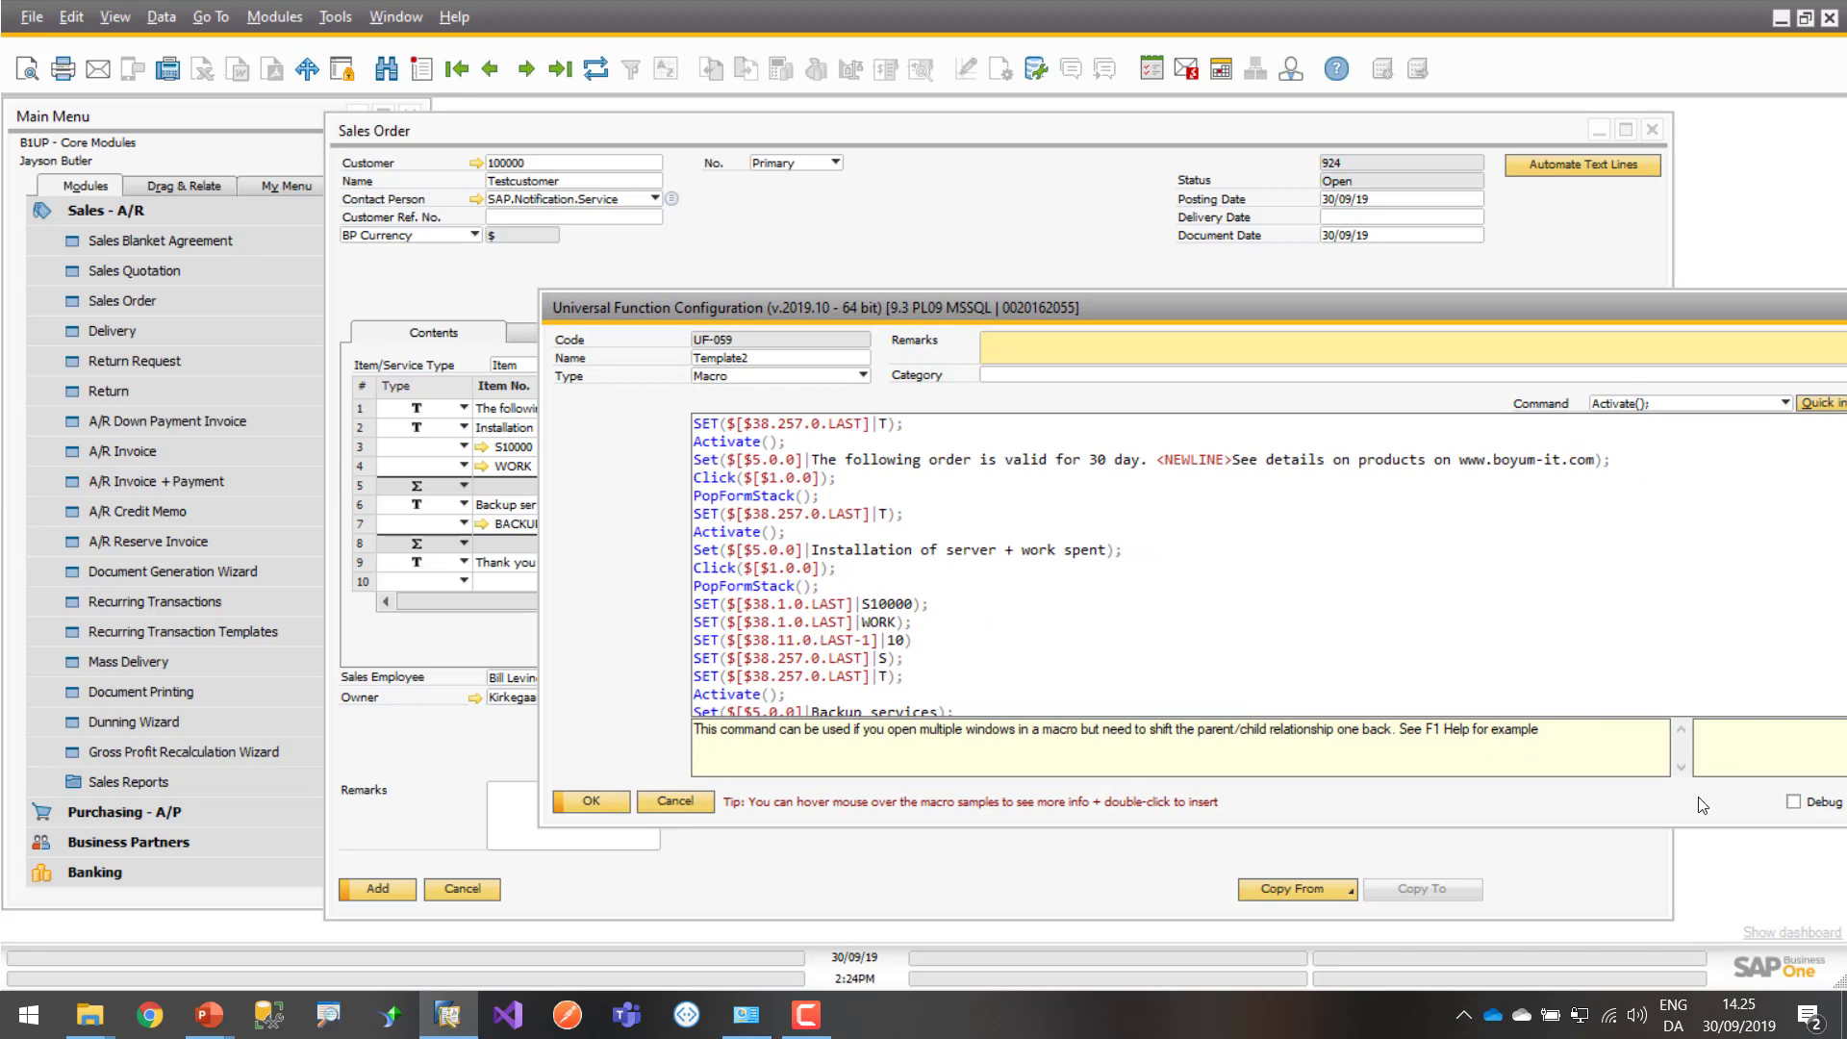
Enable Debug for the Template2 macro and save it with Update
click(1793, 802)
click(608, 797)
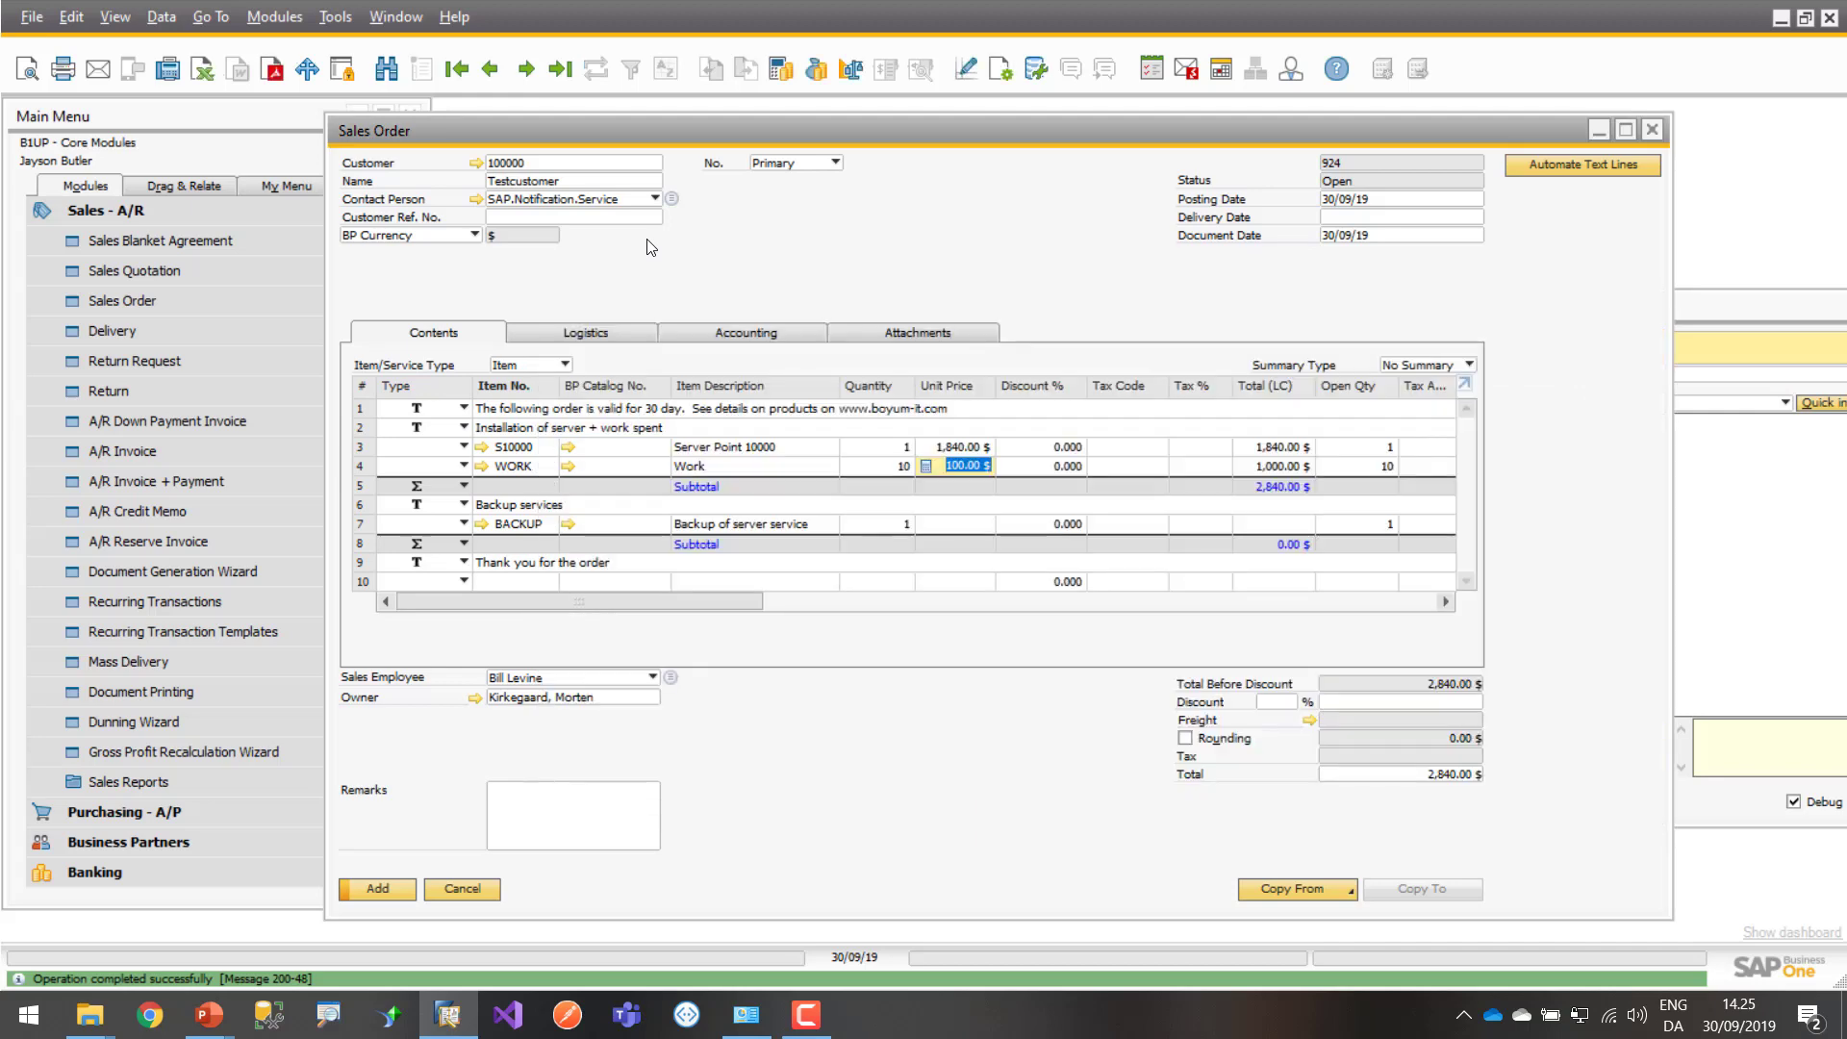
key(ctrl+f)
Discard the order, start a new one for the test customer, and run the macro in the debugger
key(Return)
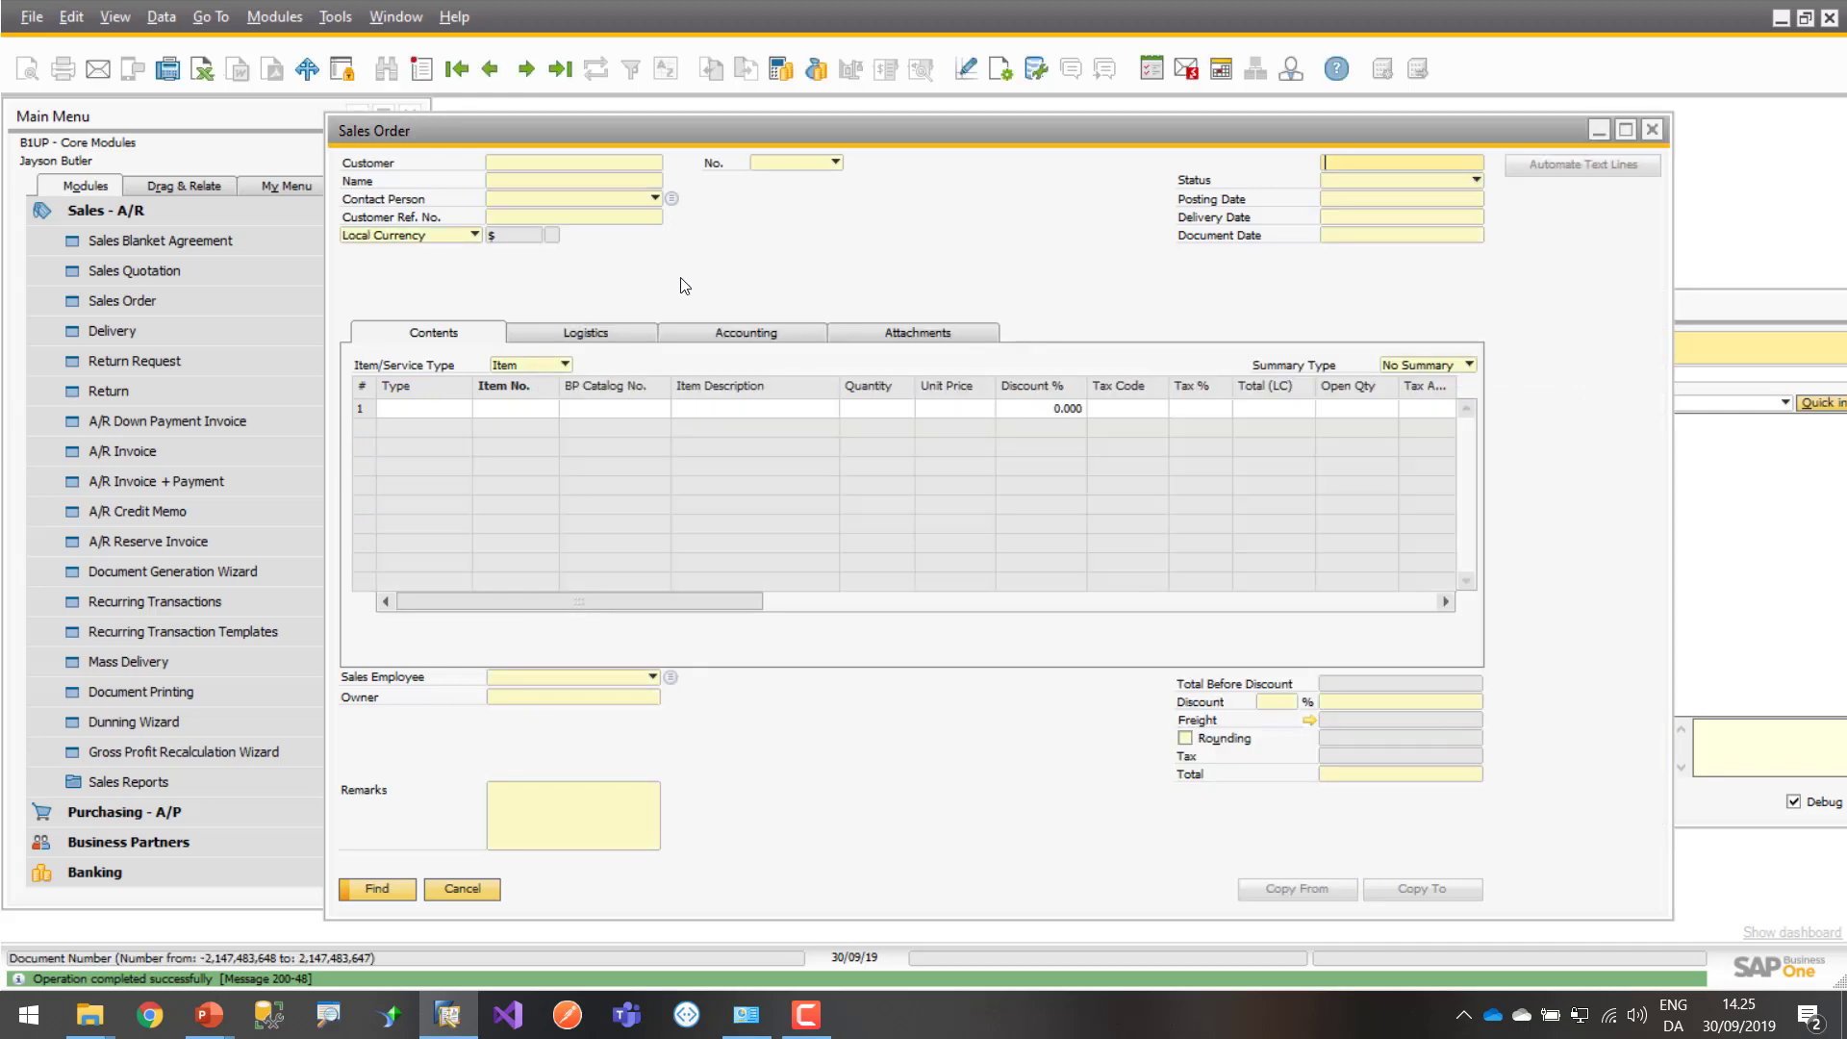
key(ctrl+a)
key(Tab)
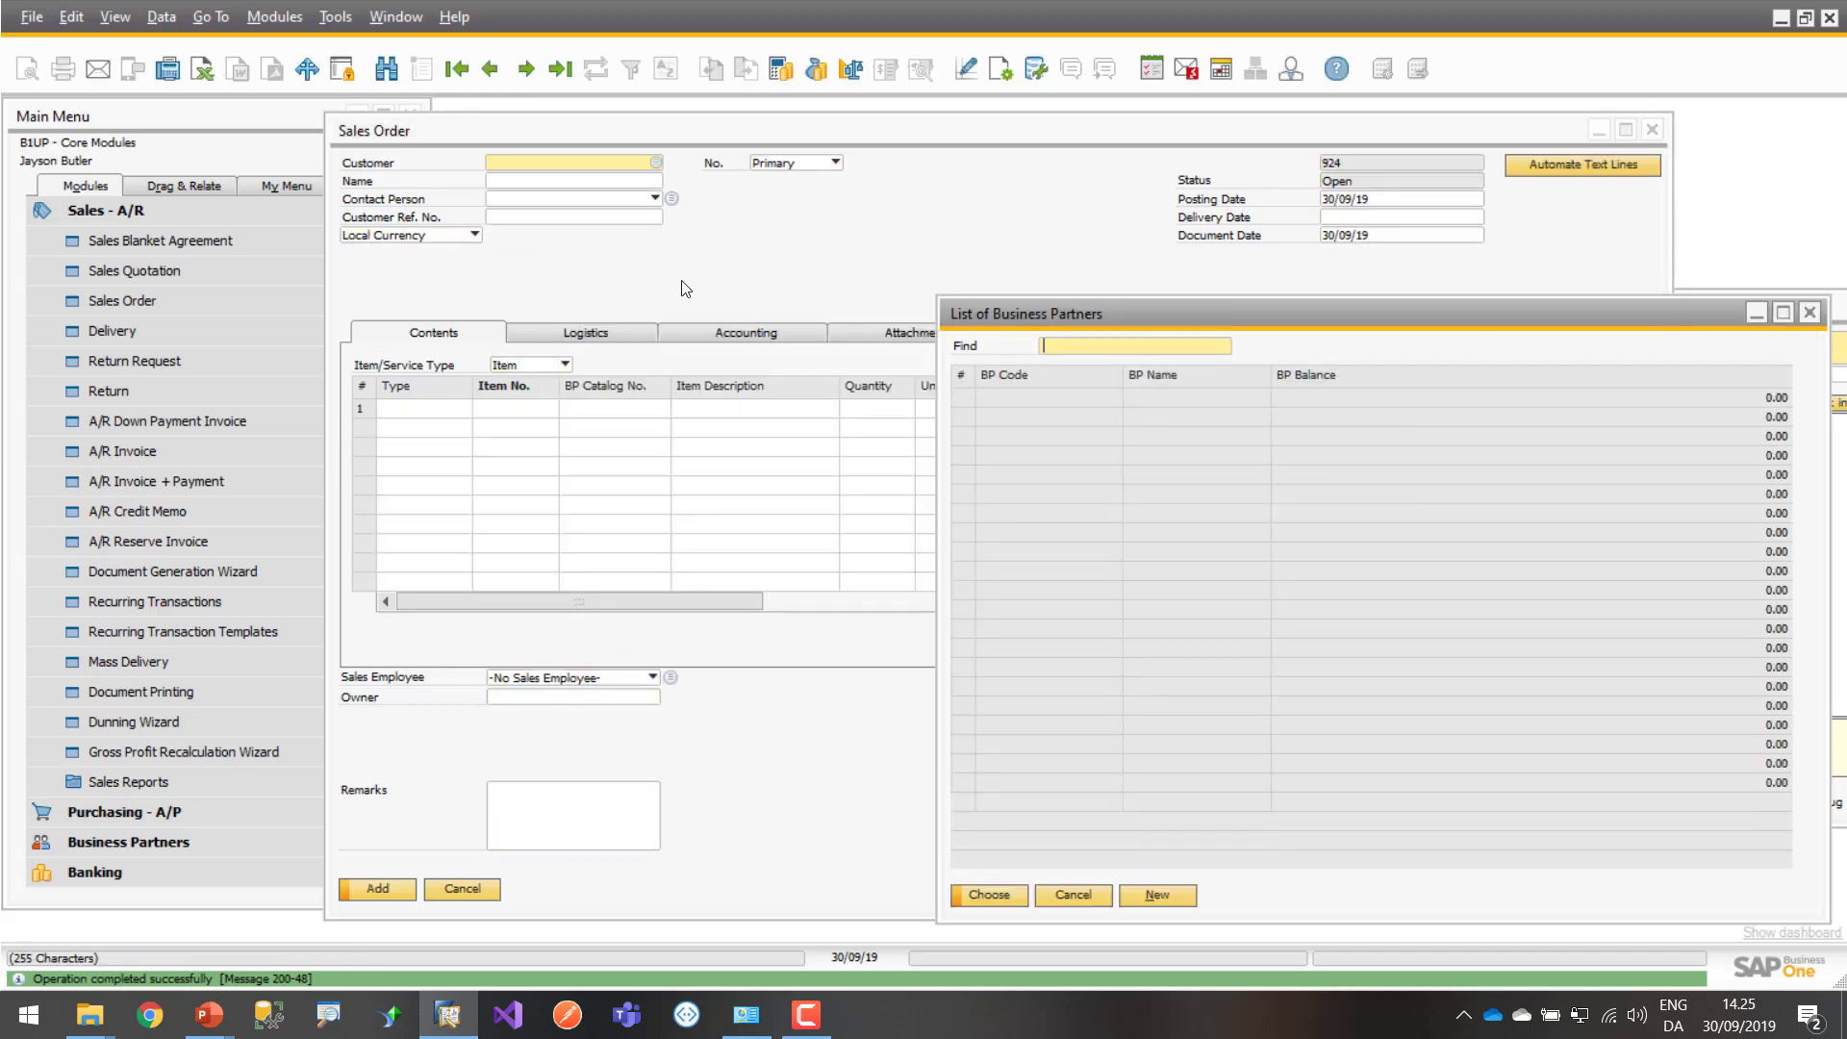
key(Return)
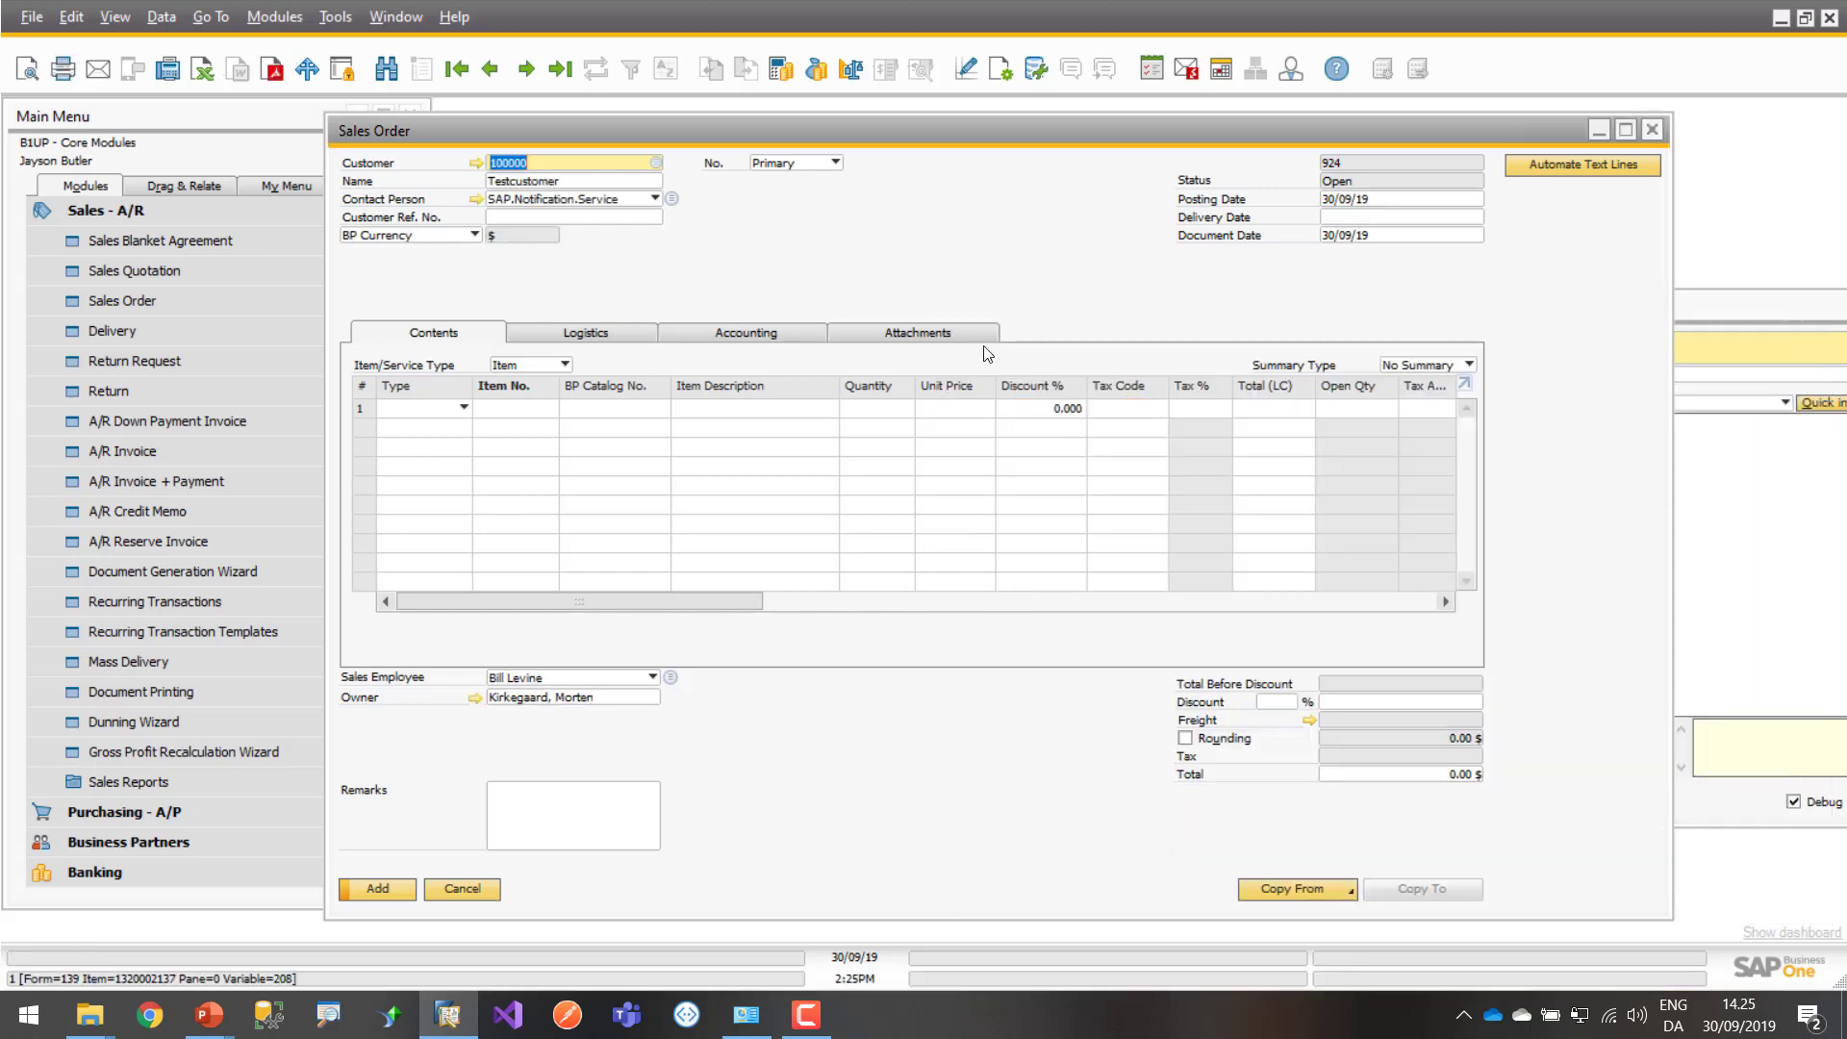
click(1559, 169)
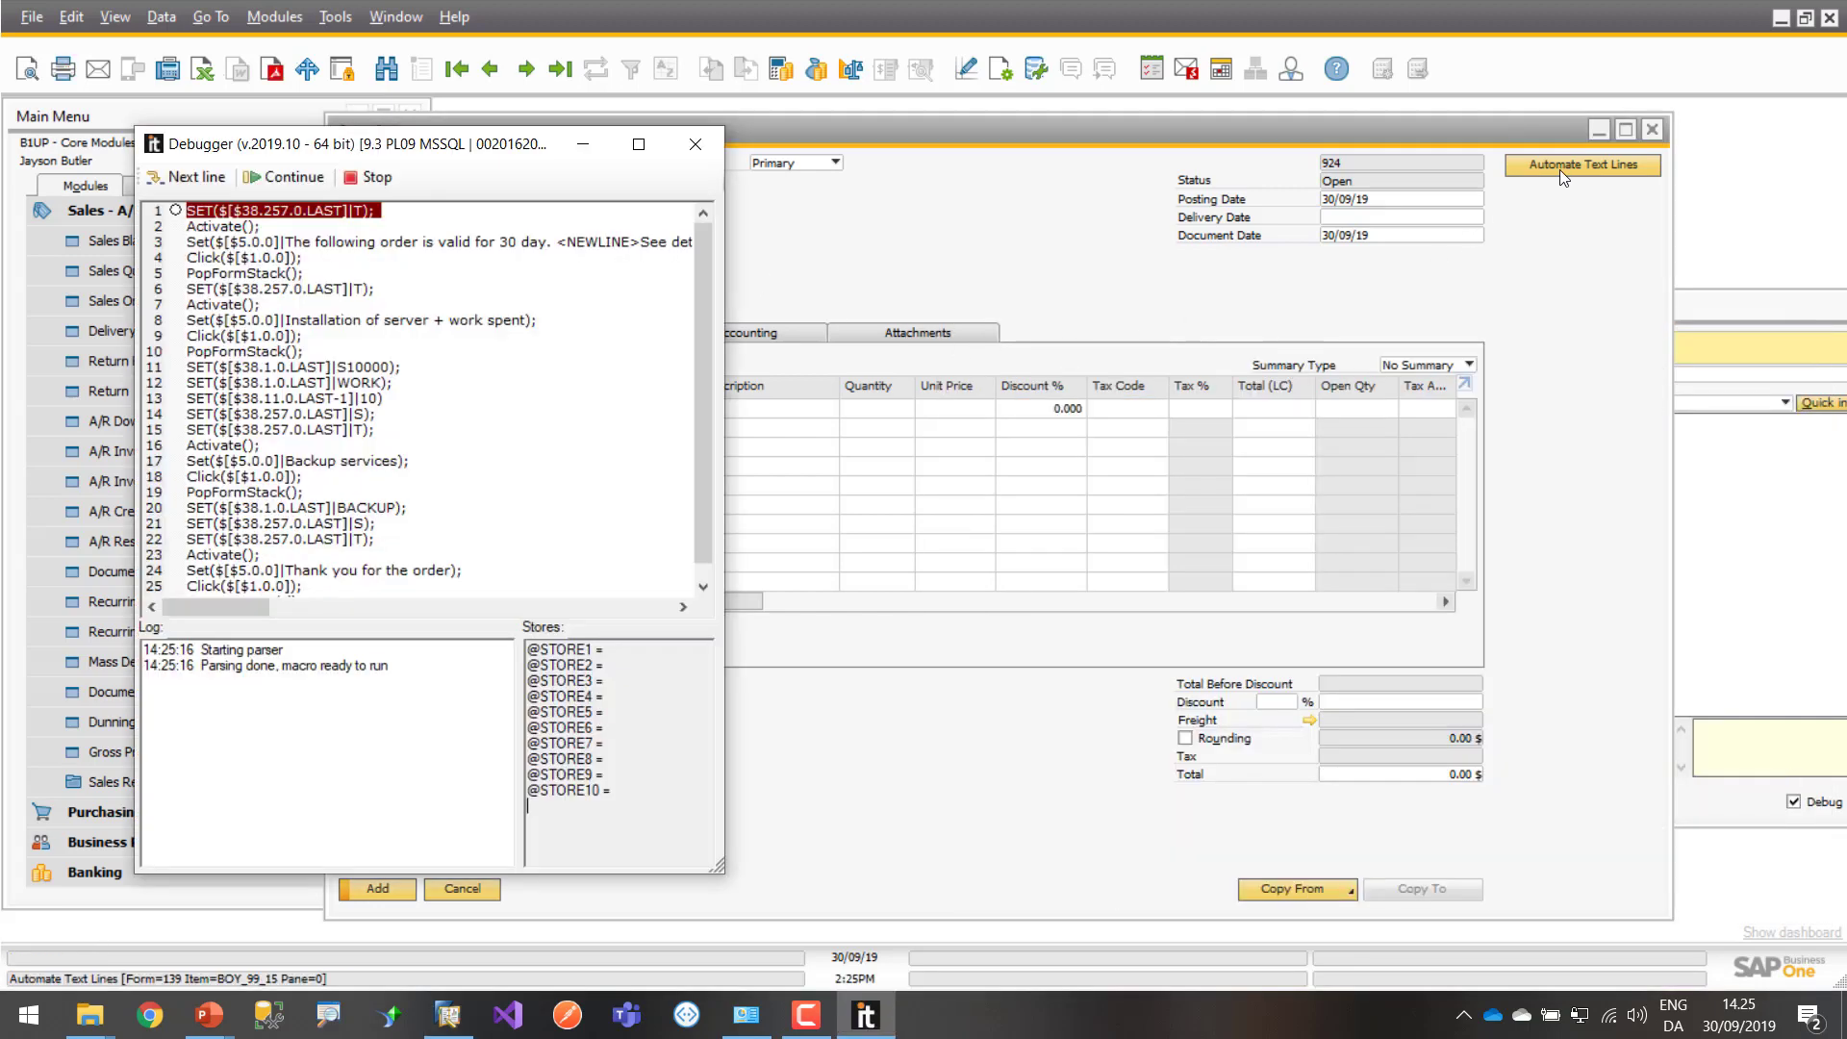
drag(246, 145, 1370, 263)
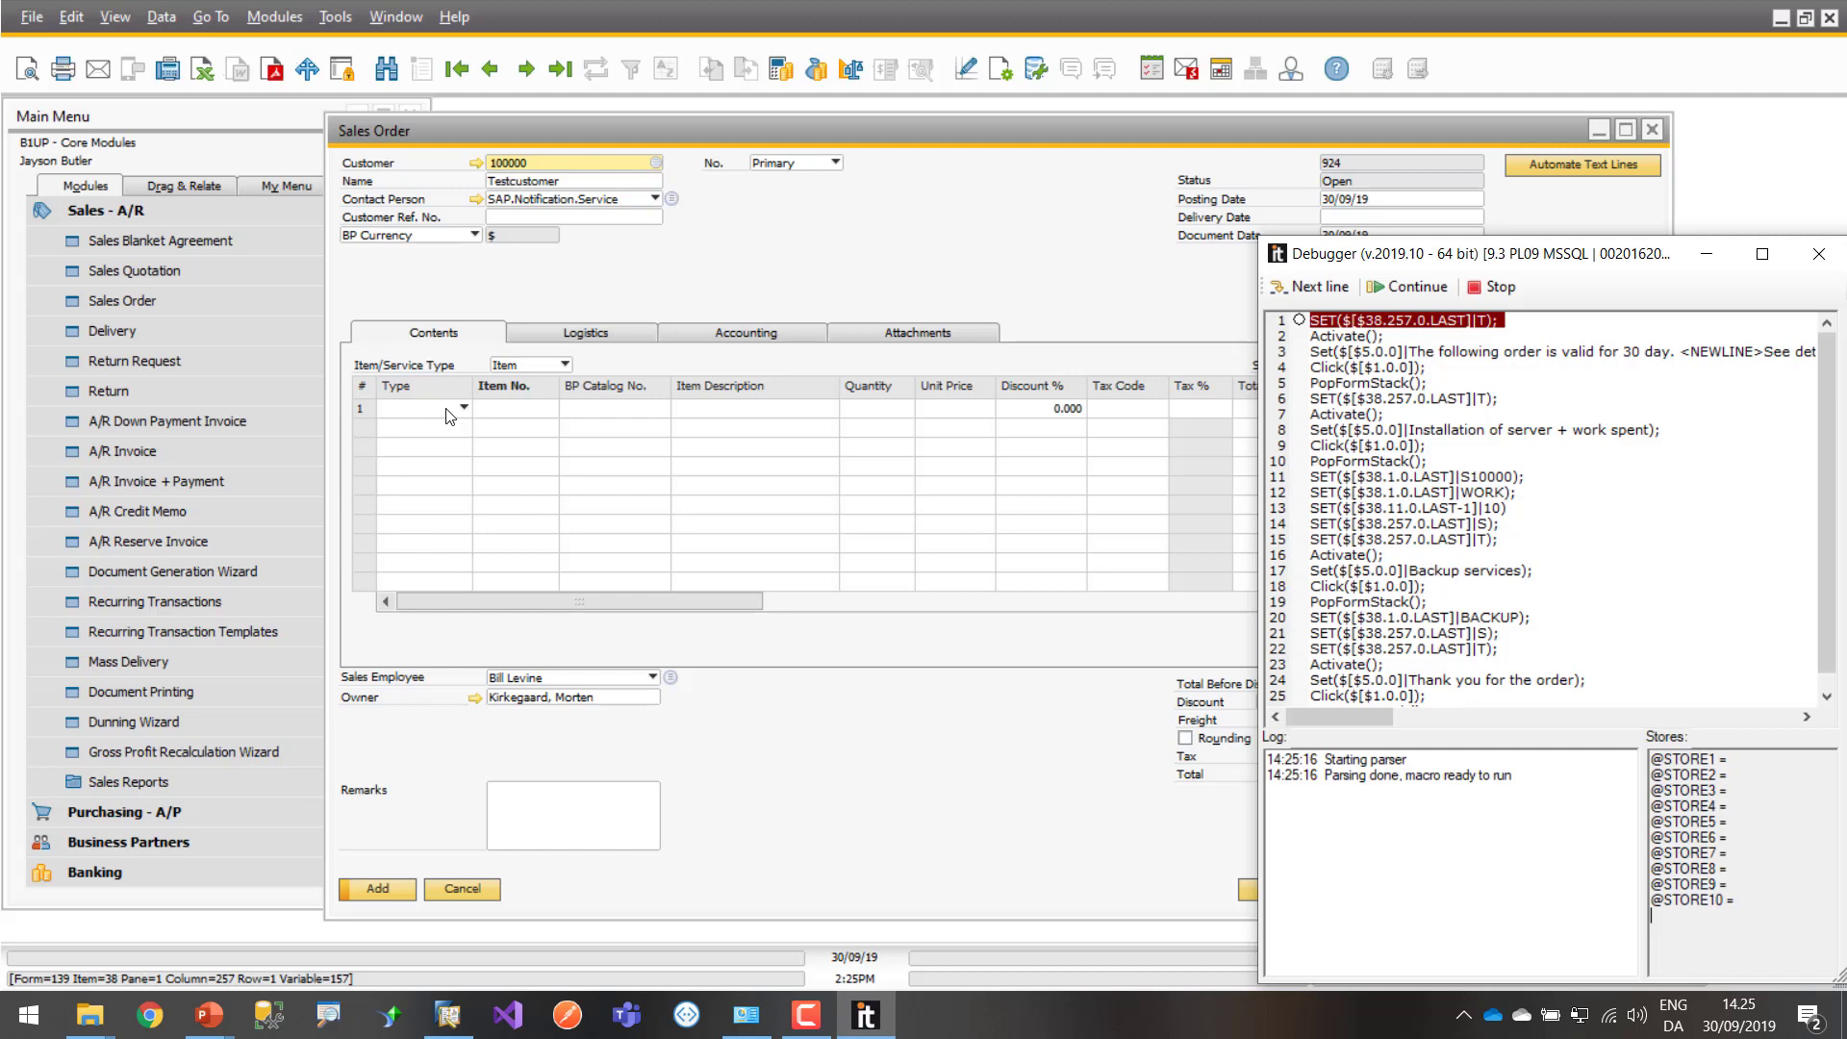
Step through the macro until row 1 holds the 30-day validity text line
click(1315, 283)
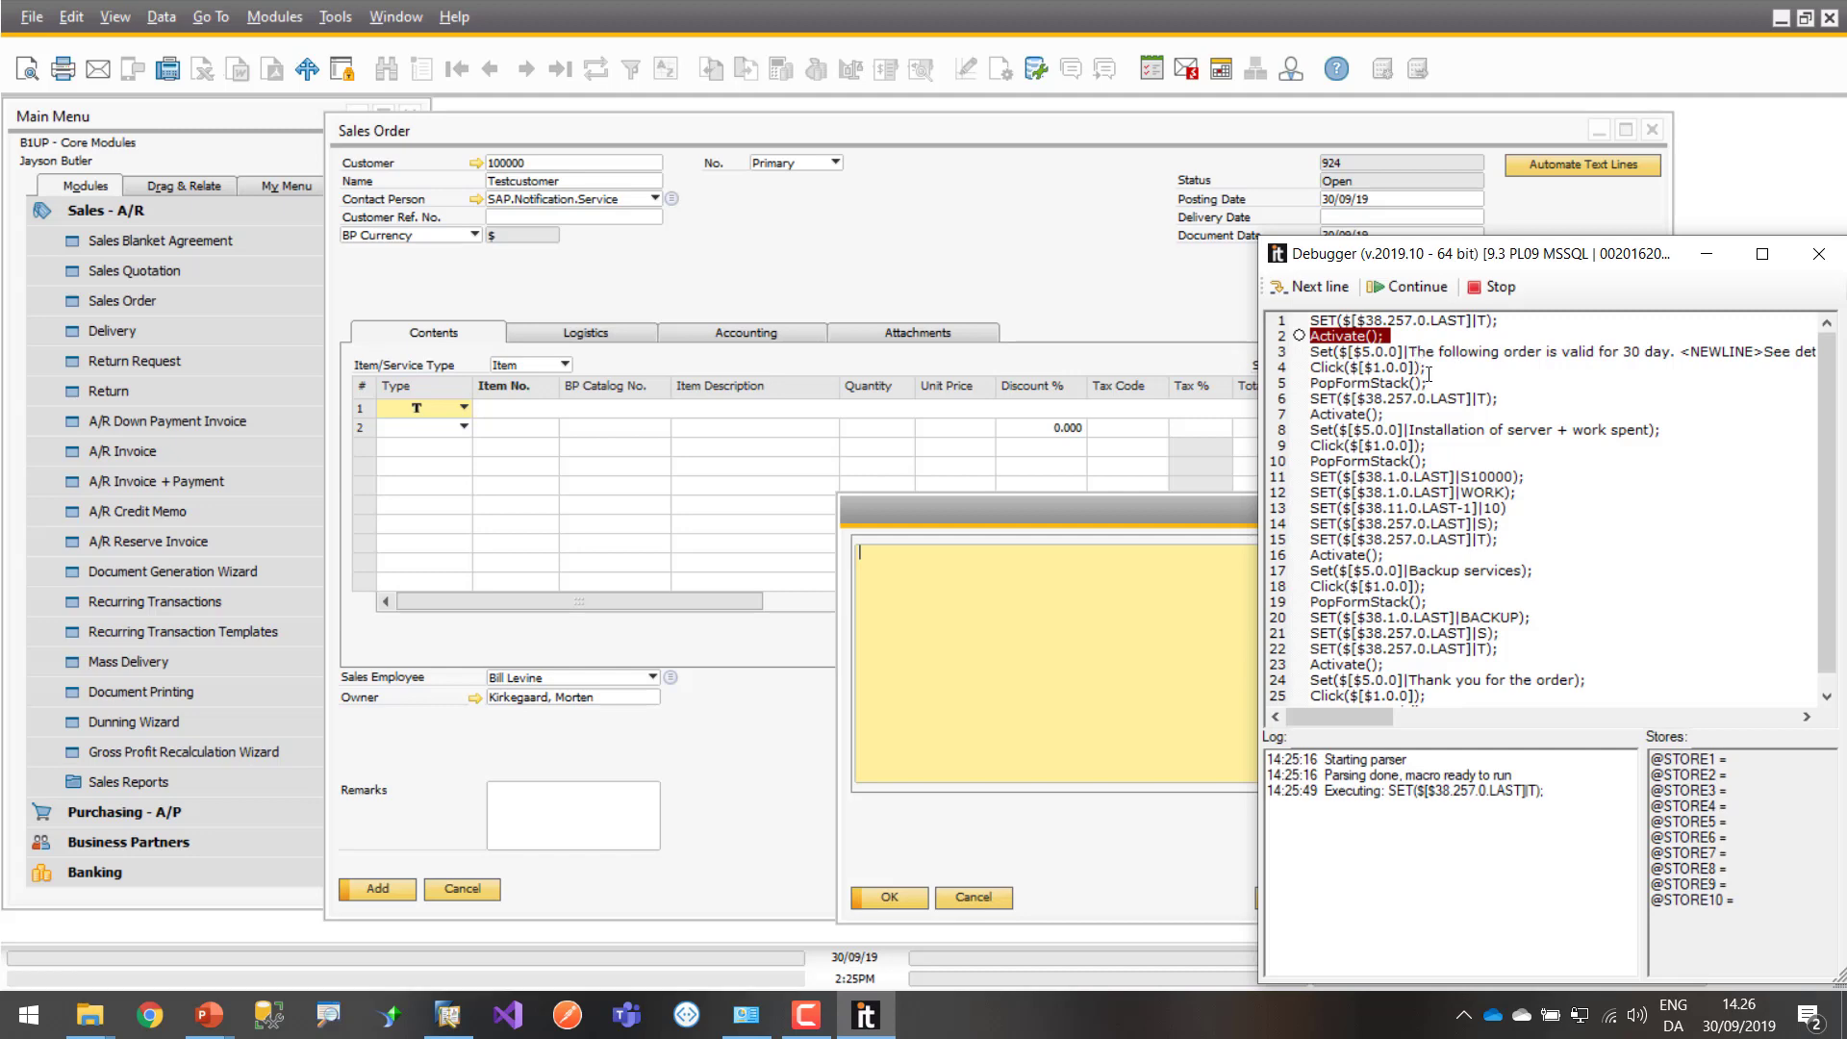
click(1314, 287)
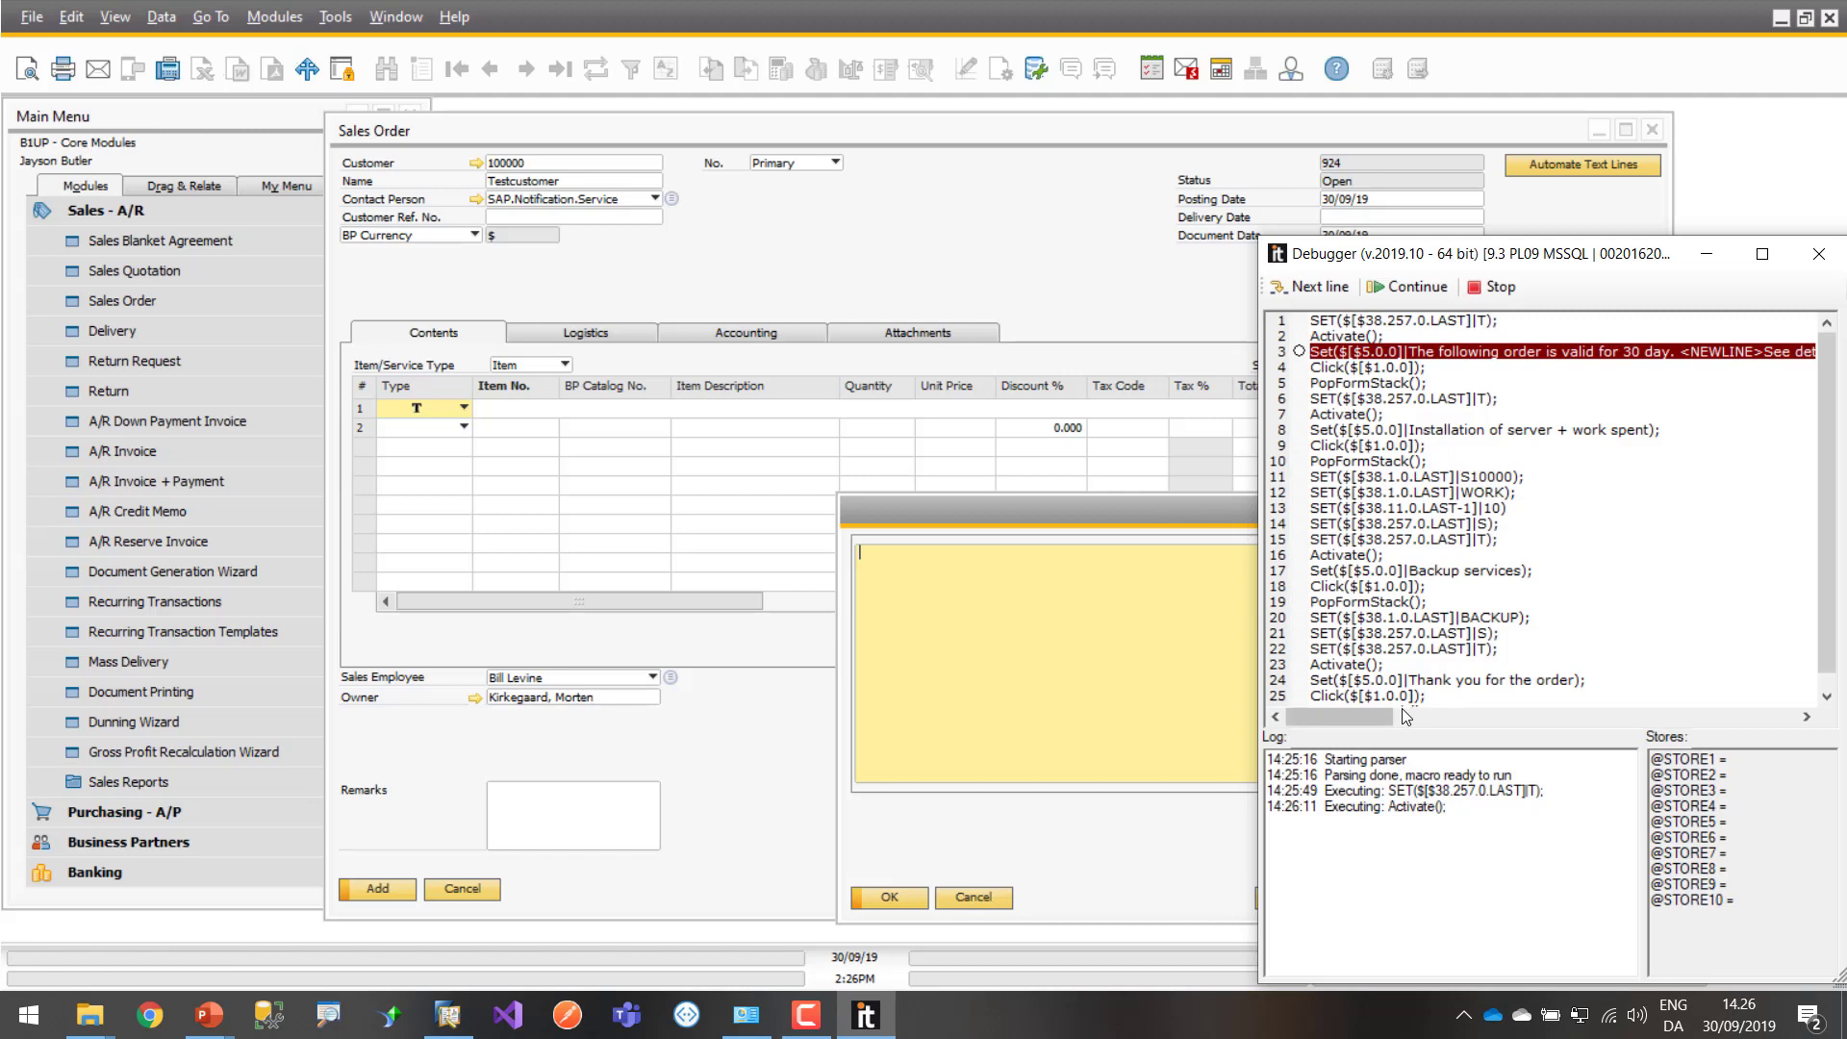
drag(1382, 717, 1411, 363)
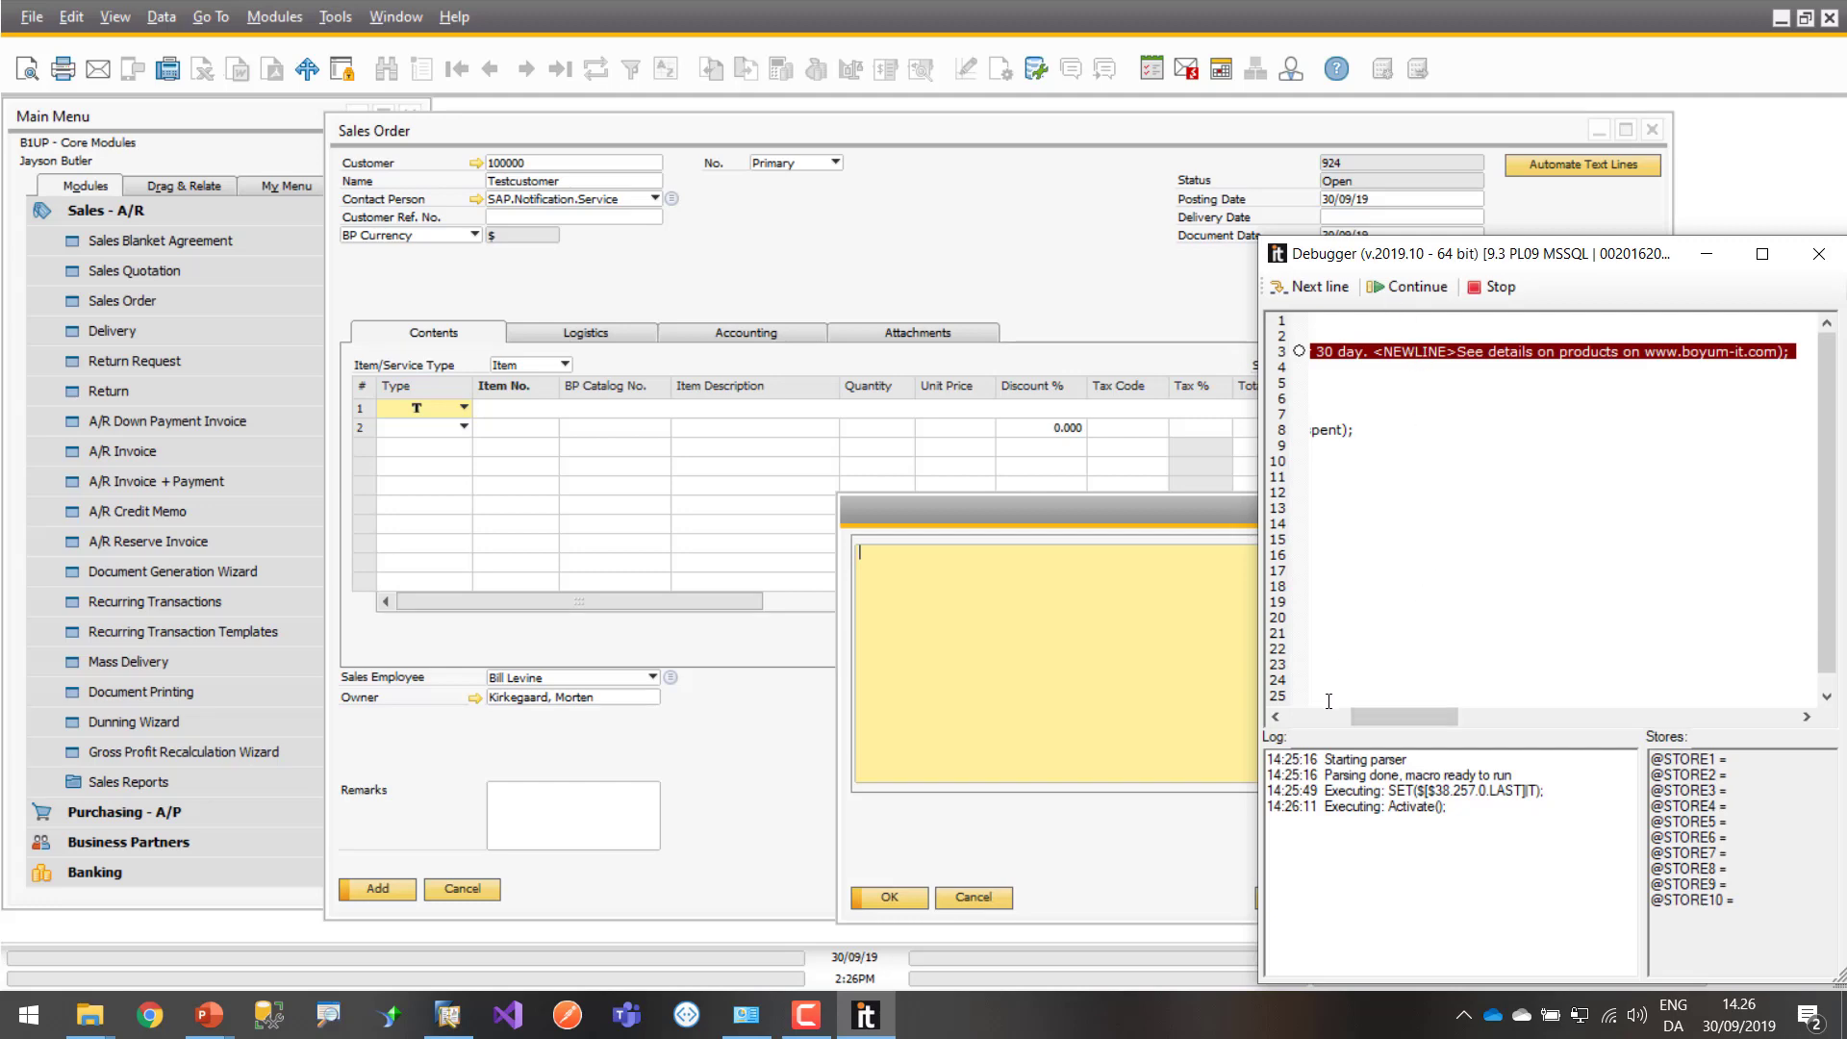
drag(1376, 714, 1314, 721)
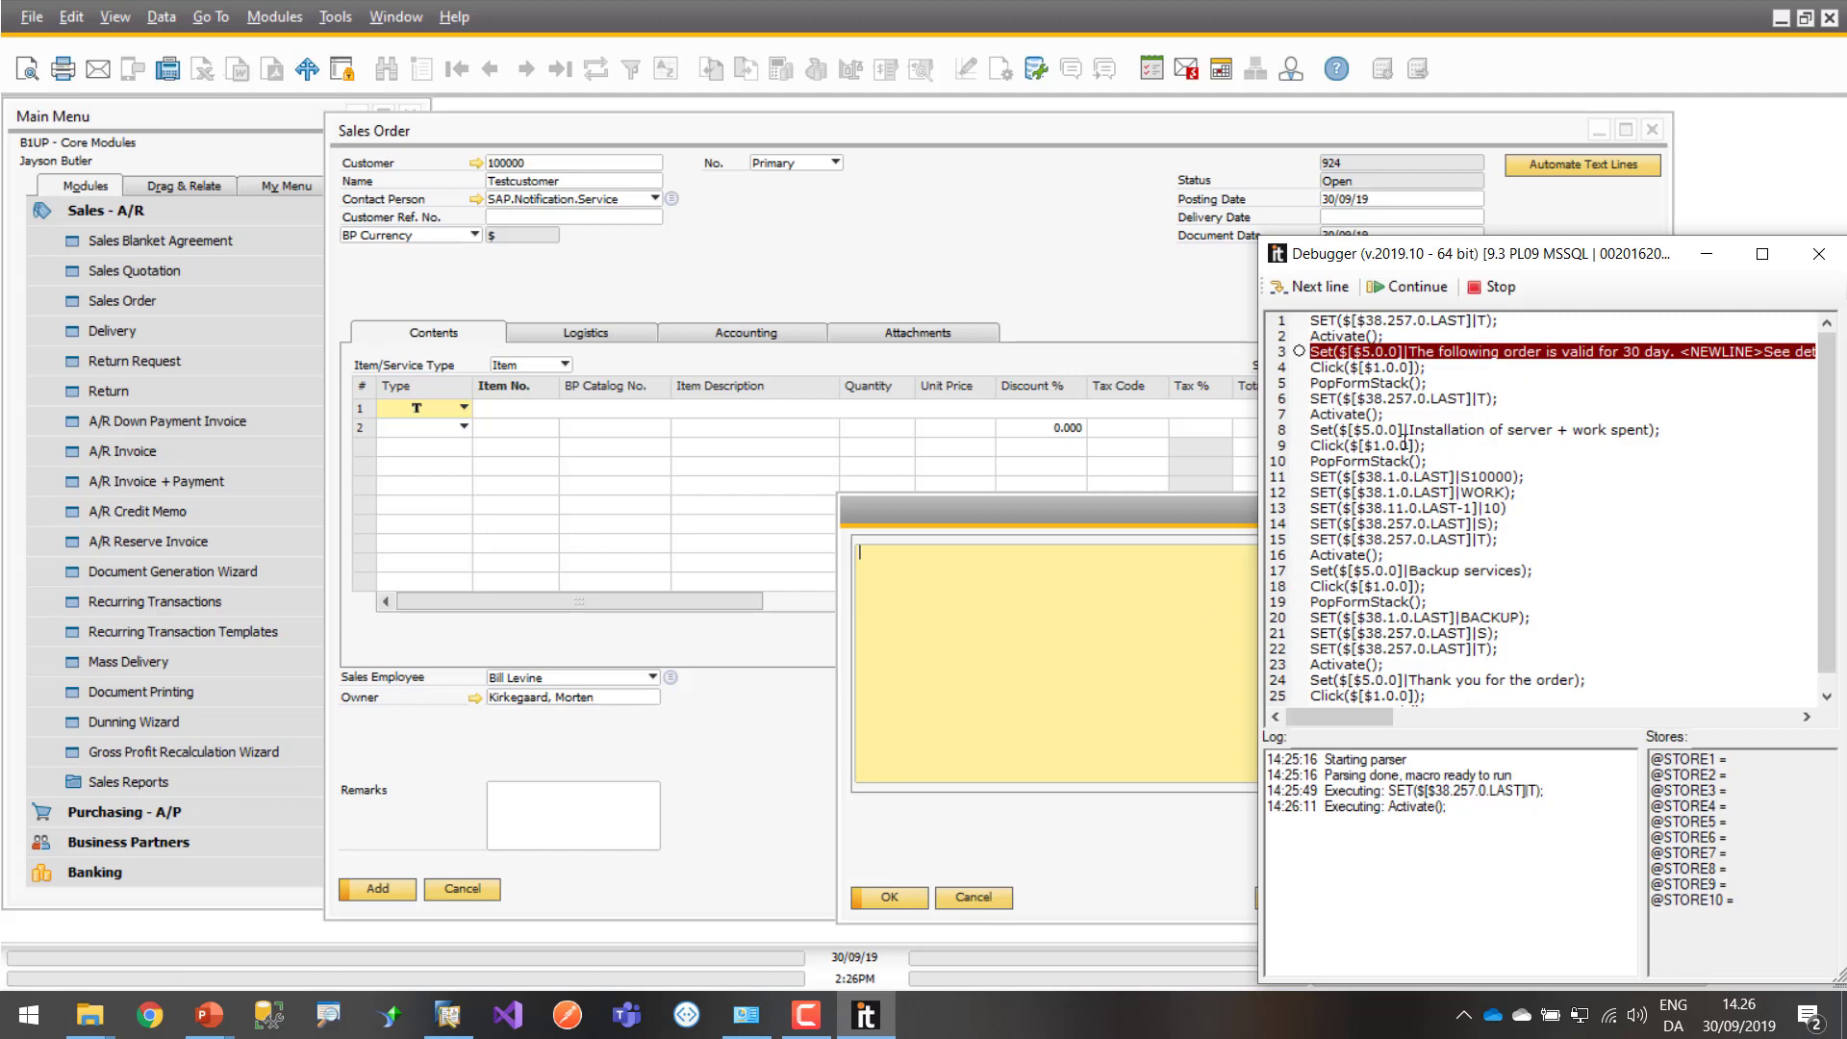
click(1304, 288)
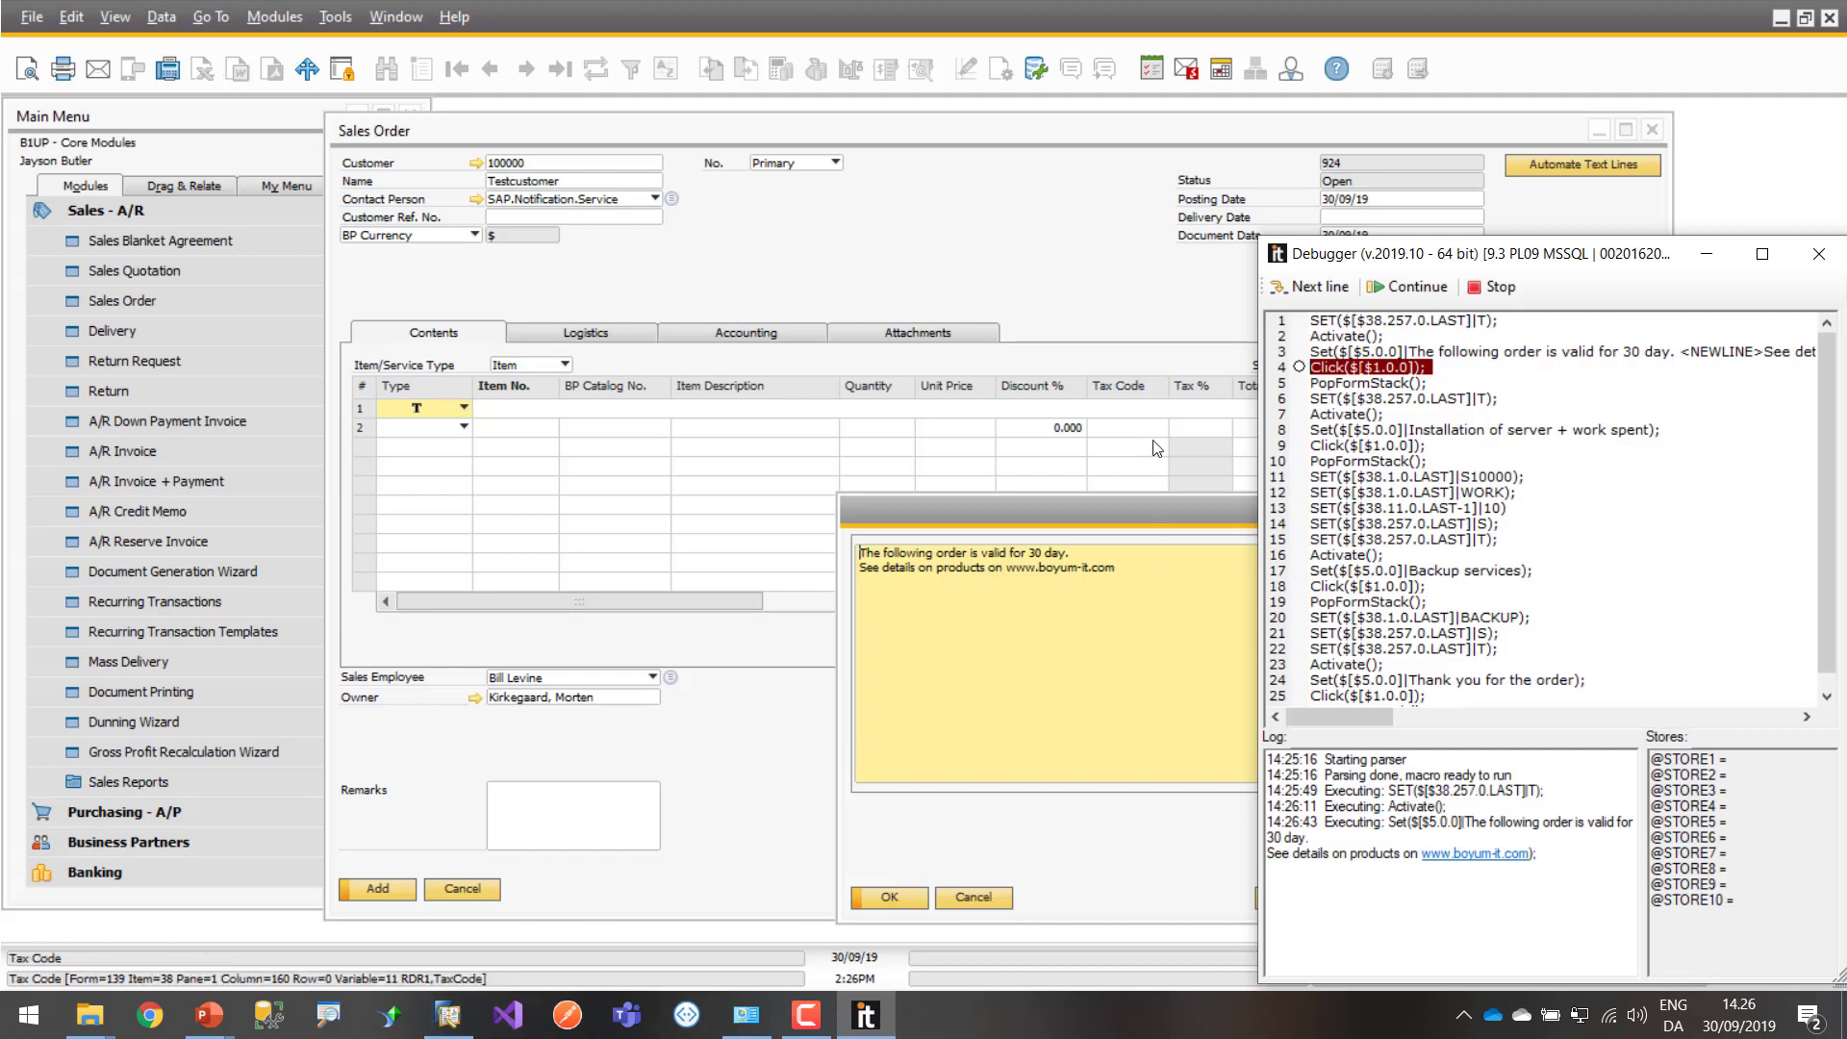
click(1306, 287)
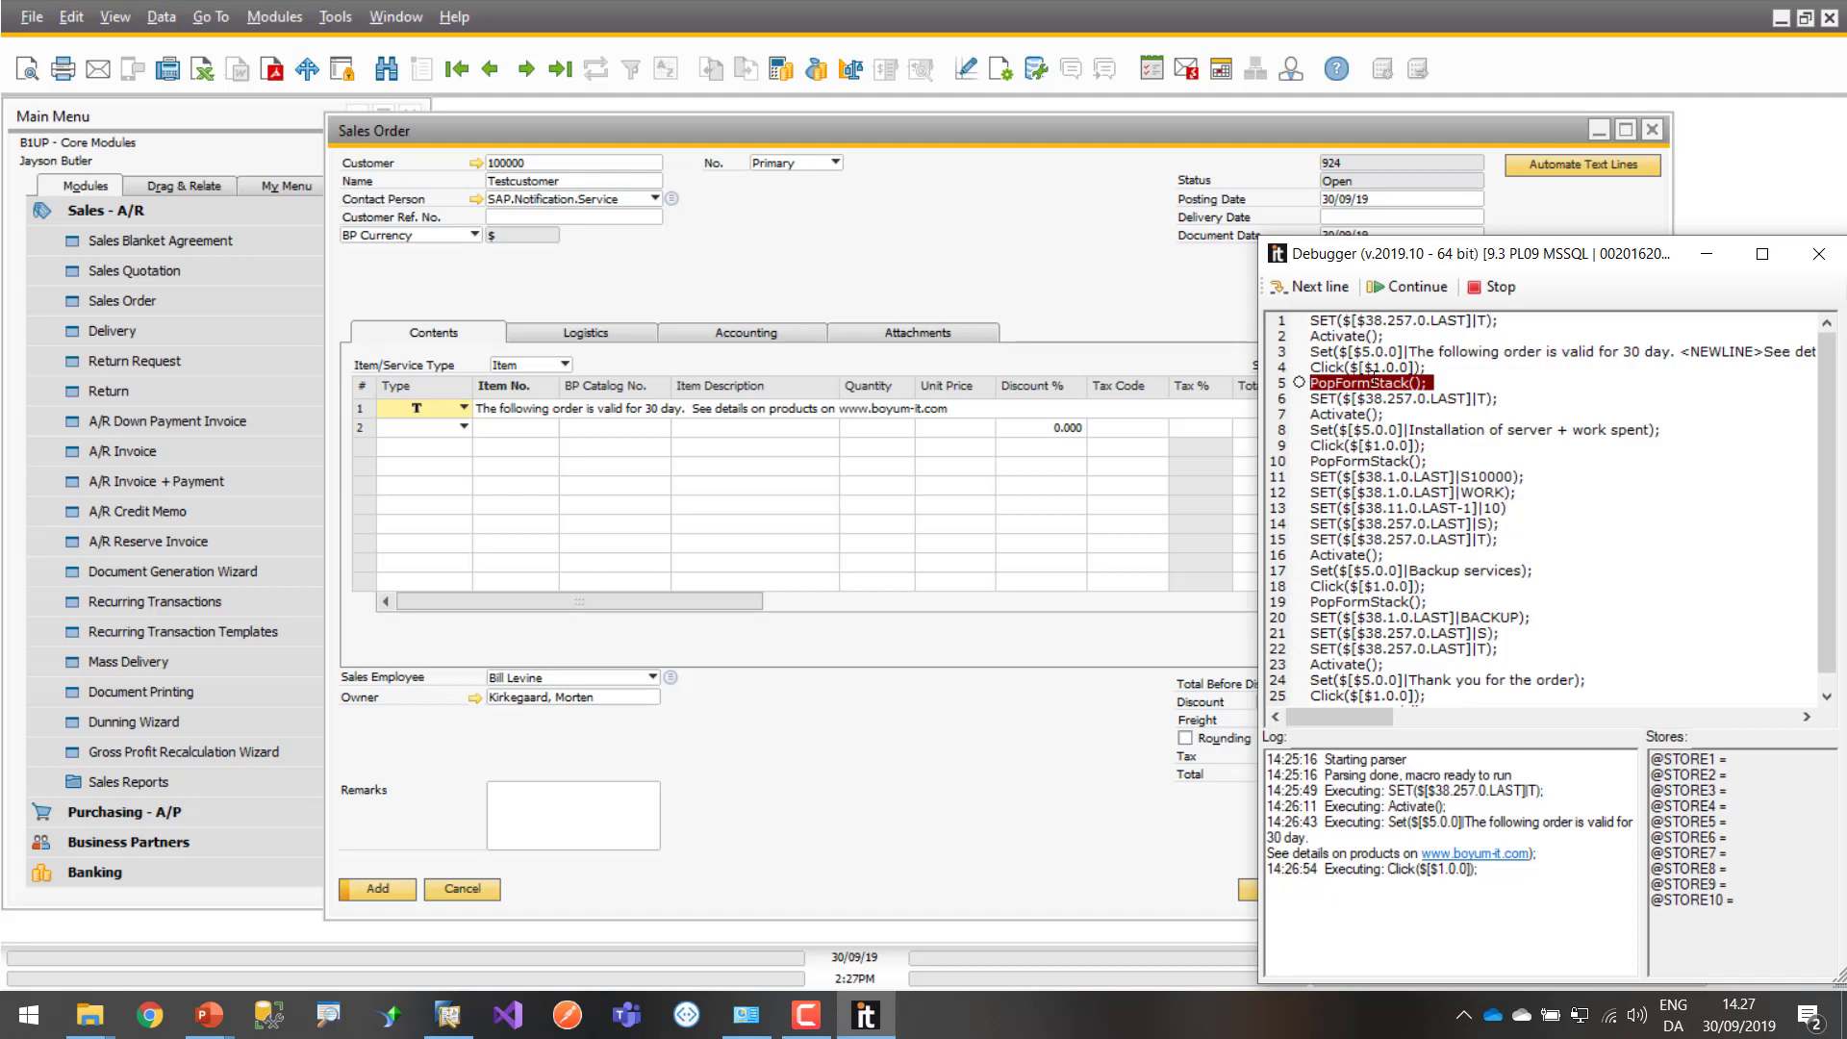
click(1304, 289)
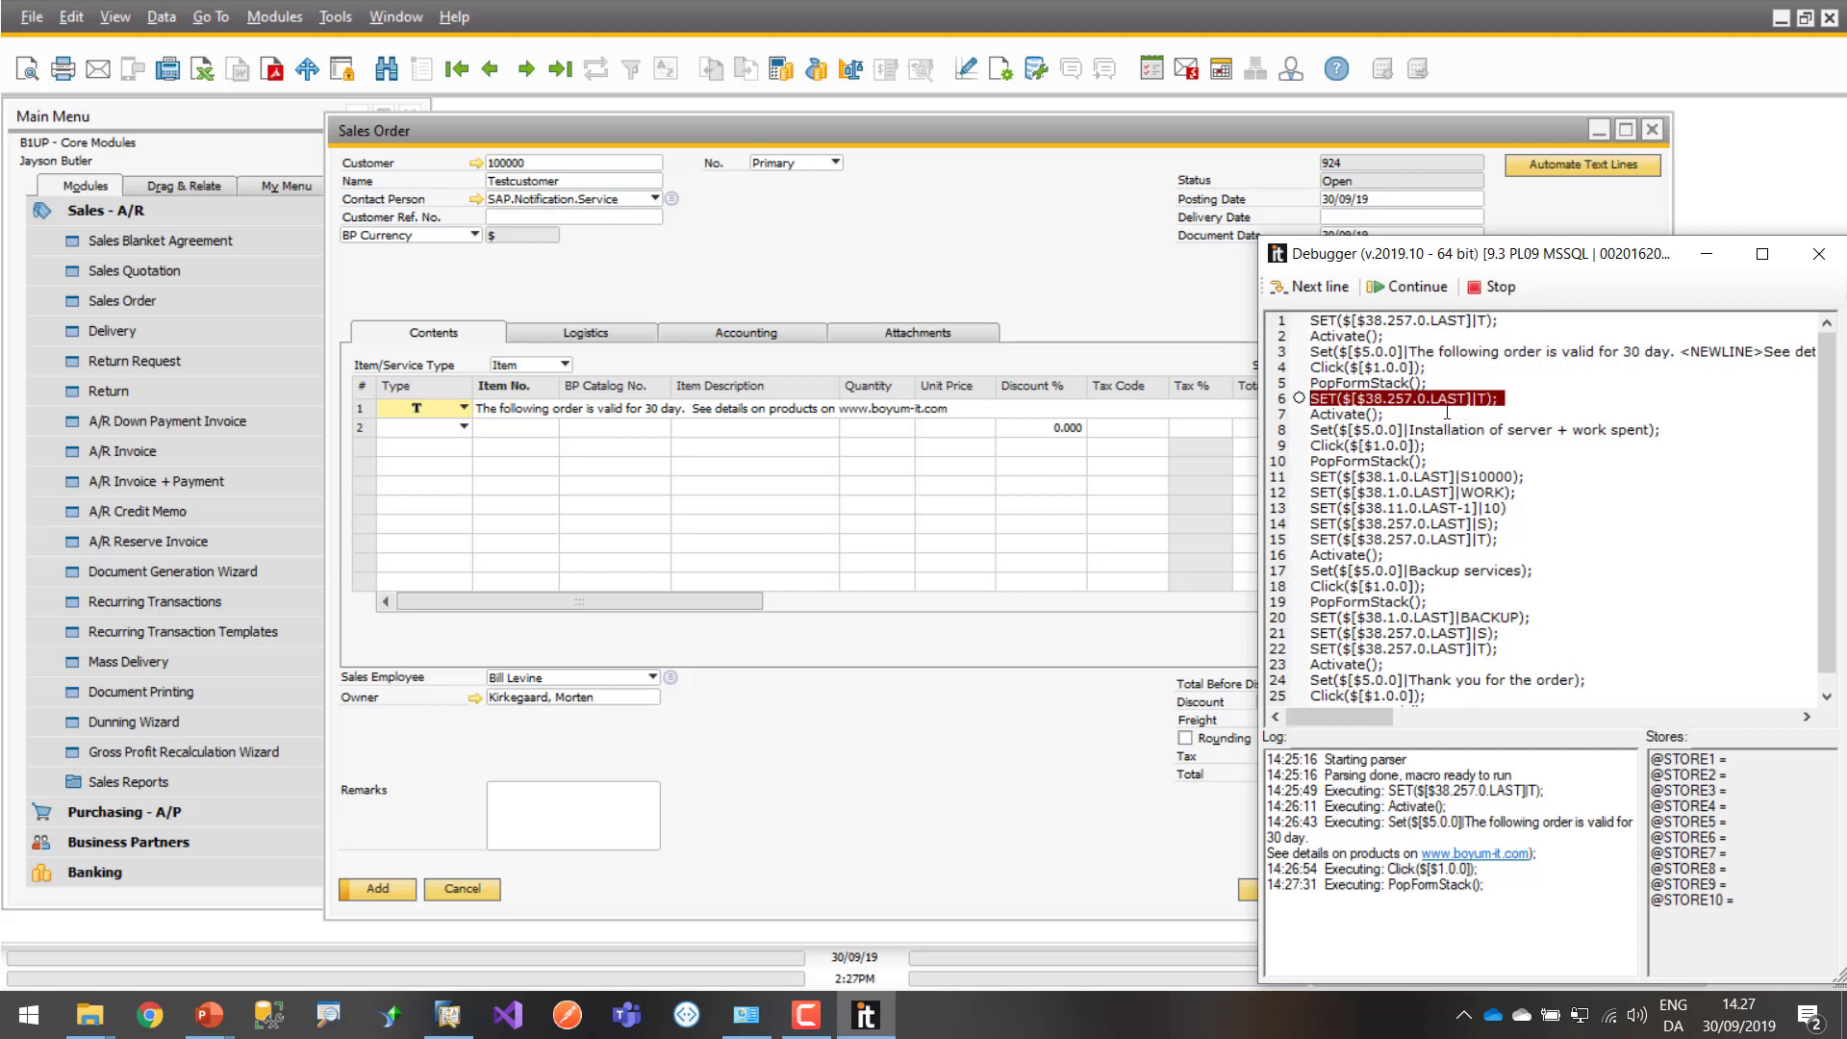
Step the Set, Click and PopFormStack lines that add row 2's 'Installation of server + work spent' text
click(1298, 286)
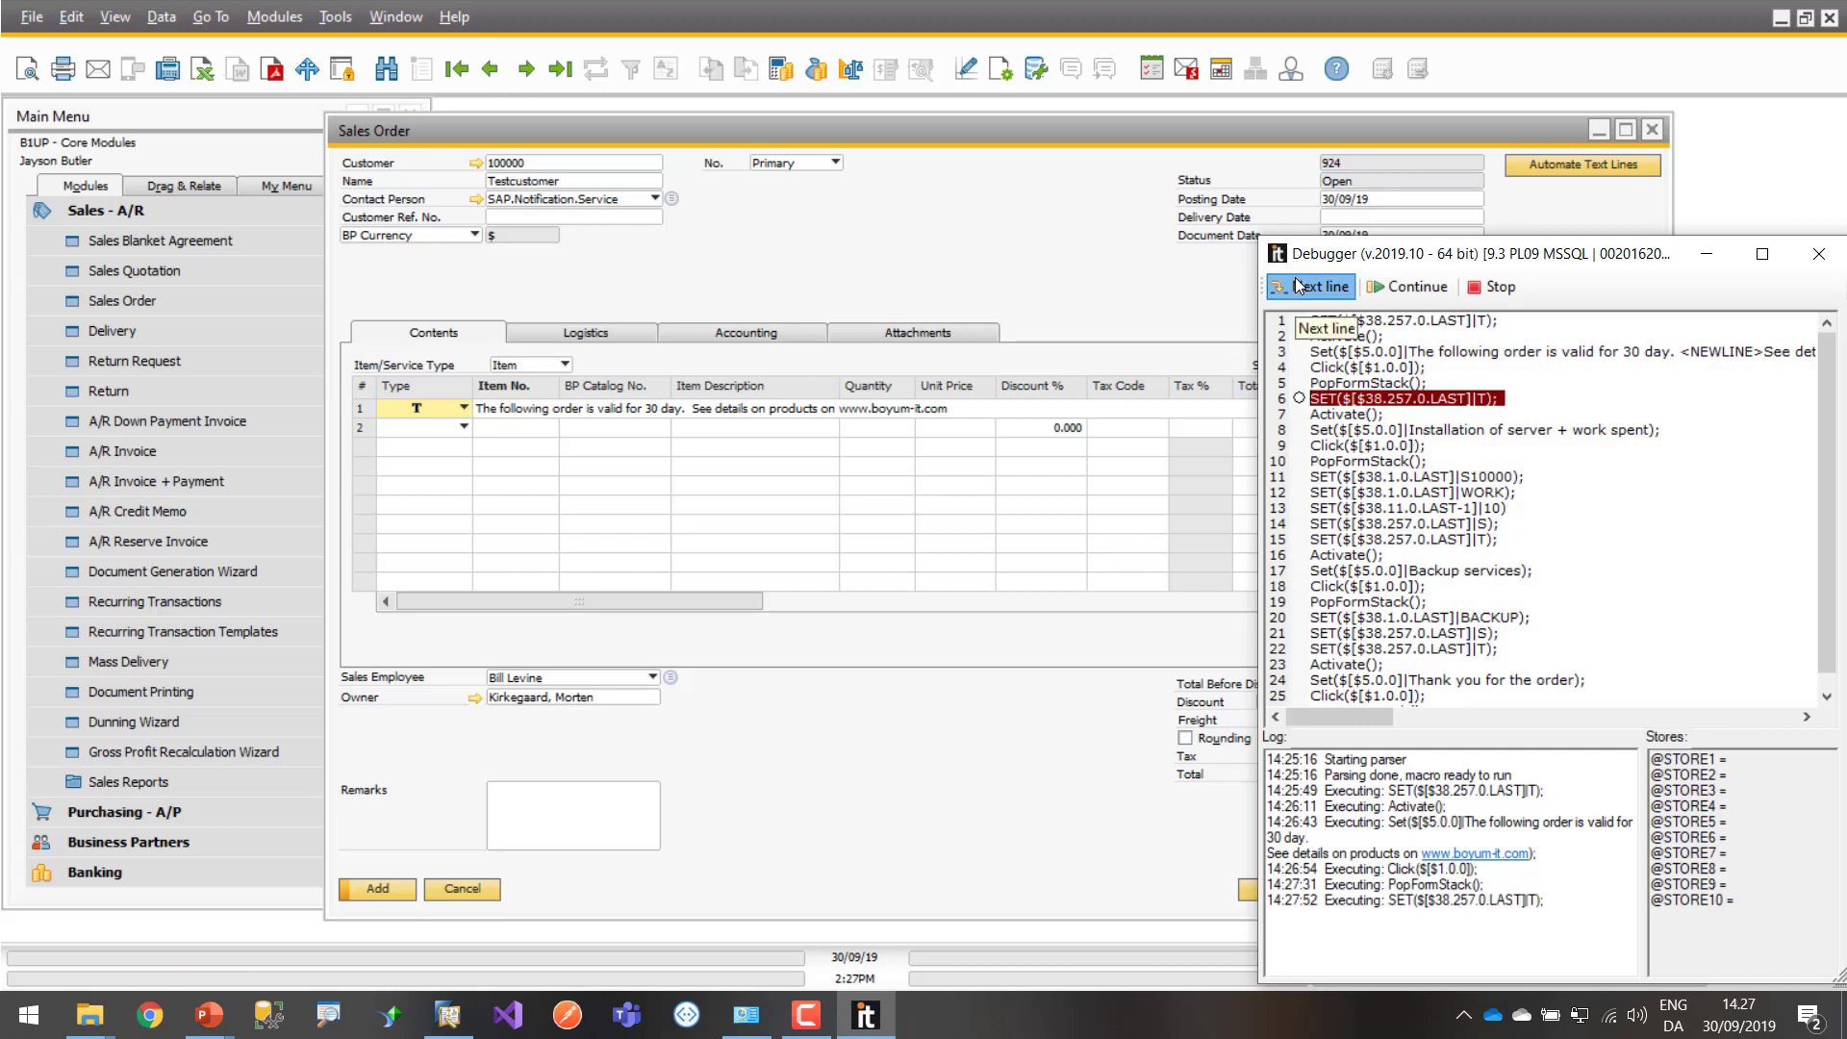
click(1299, 285)
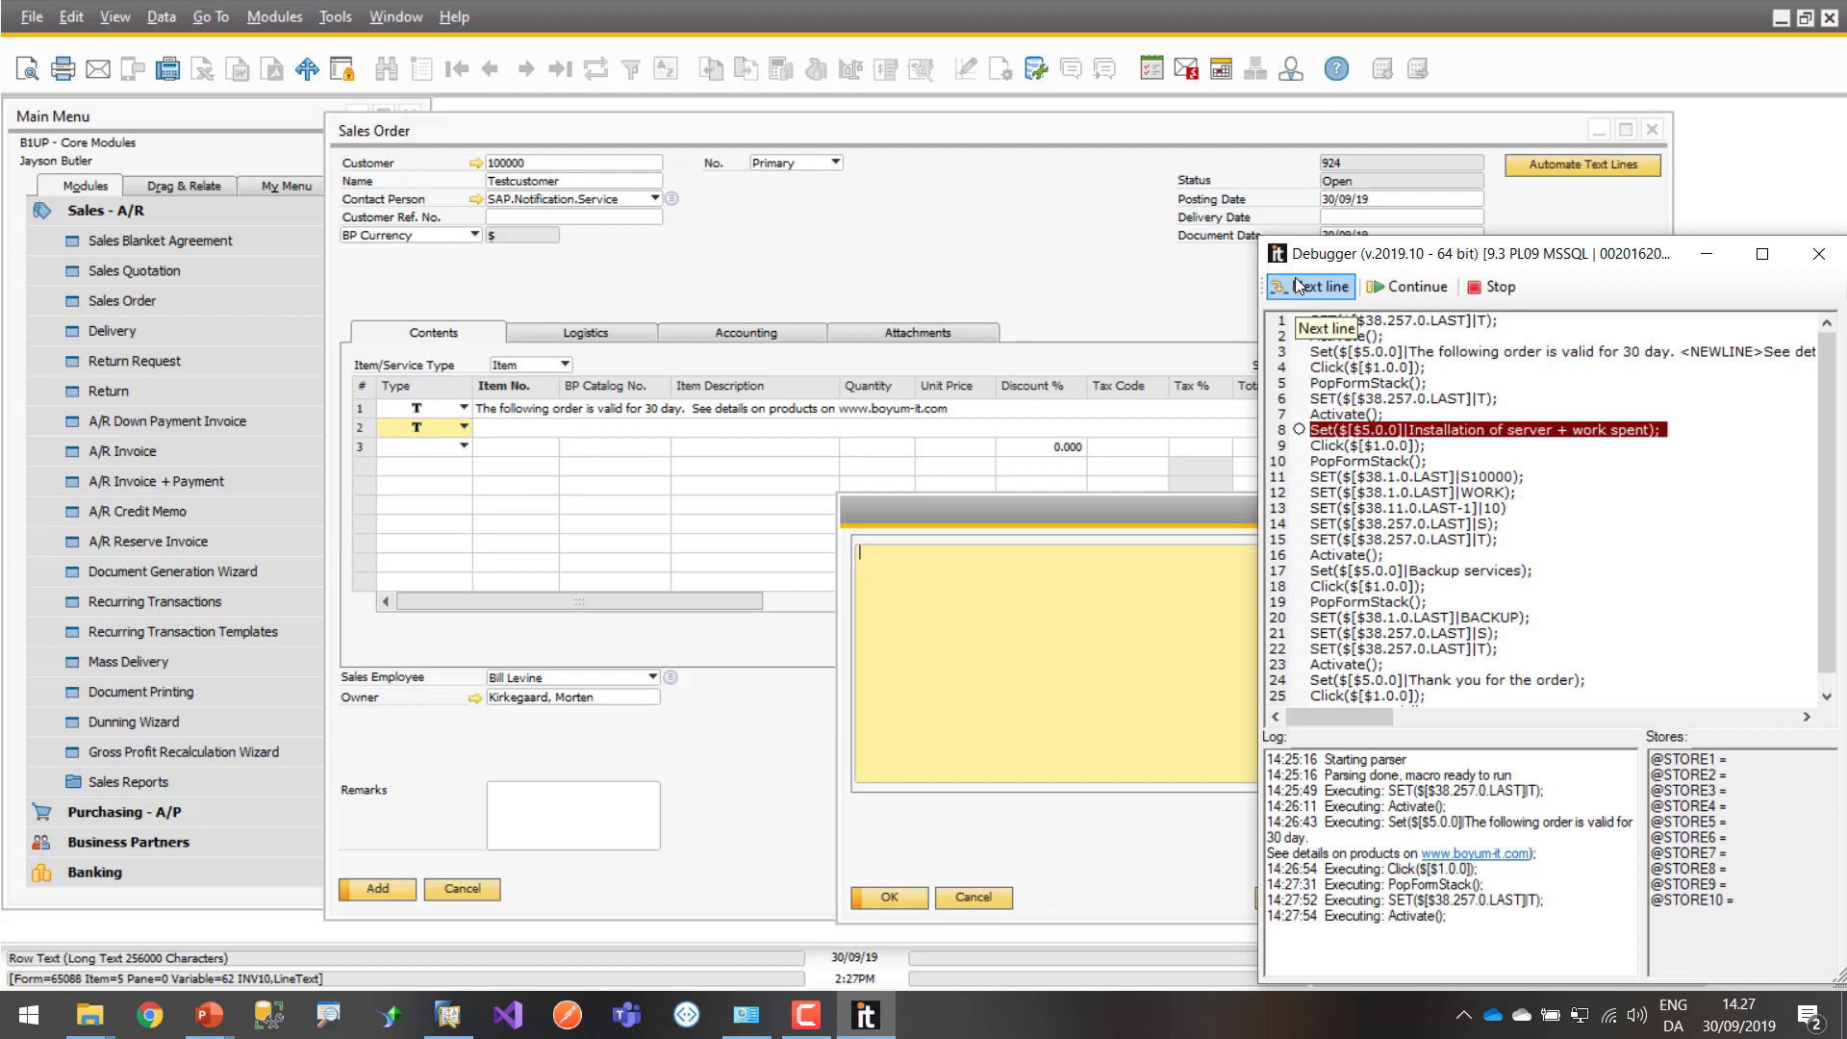
click(1299, 285)
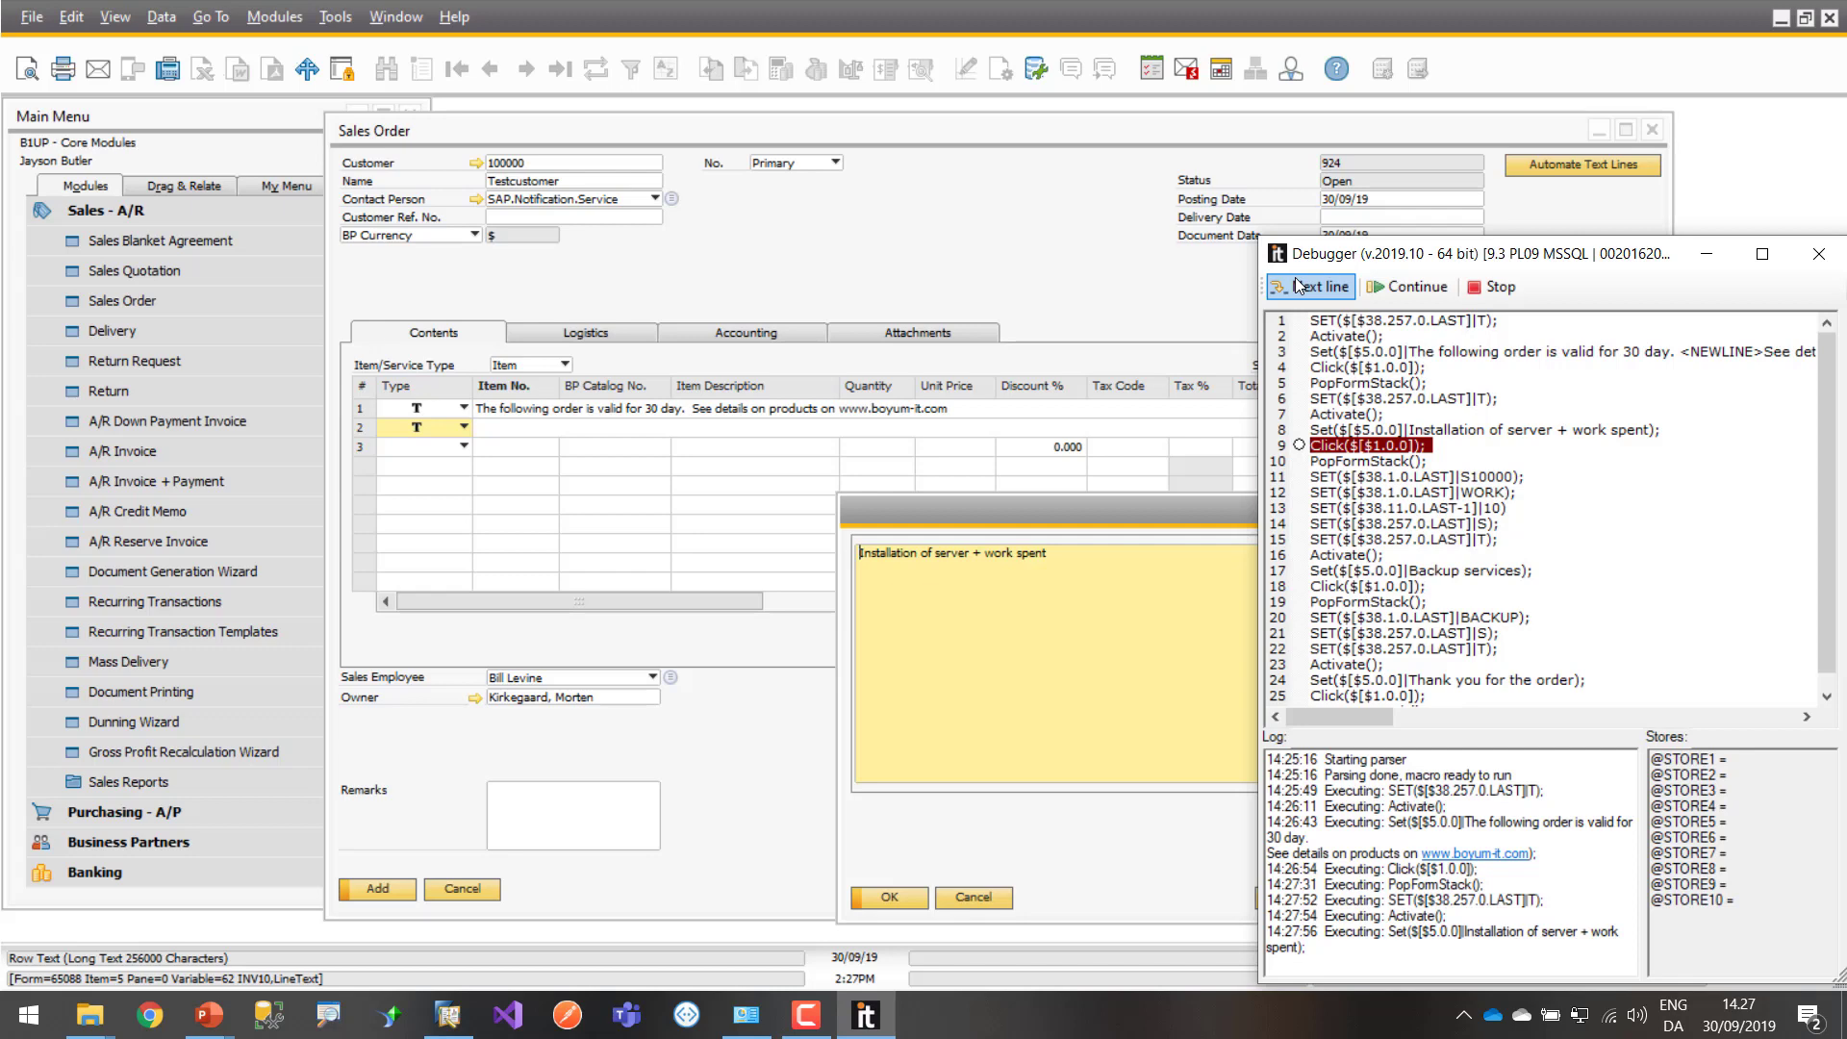
click(1298, 286)
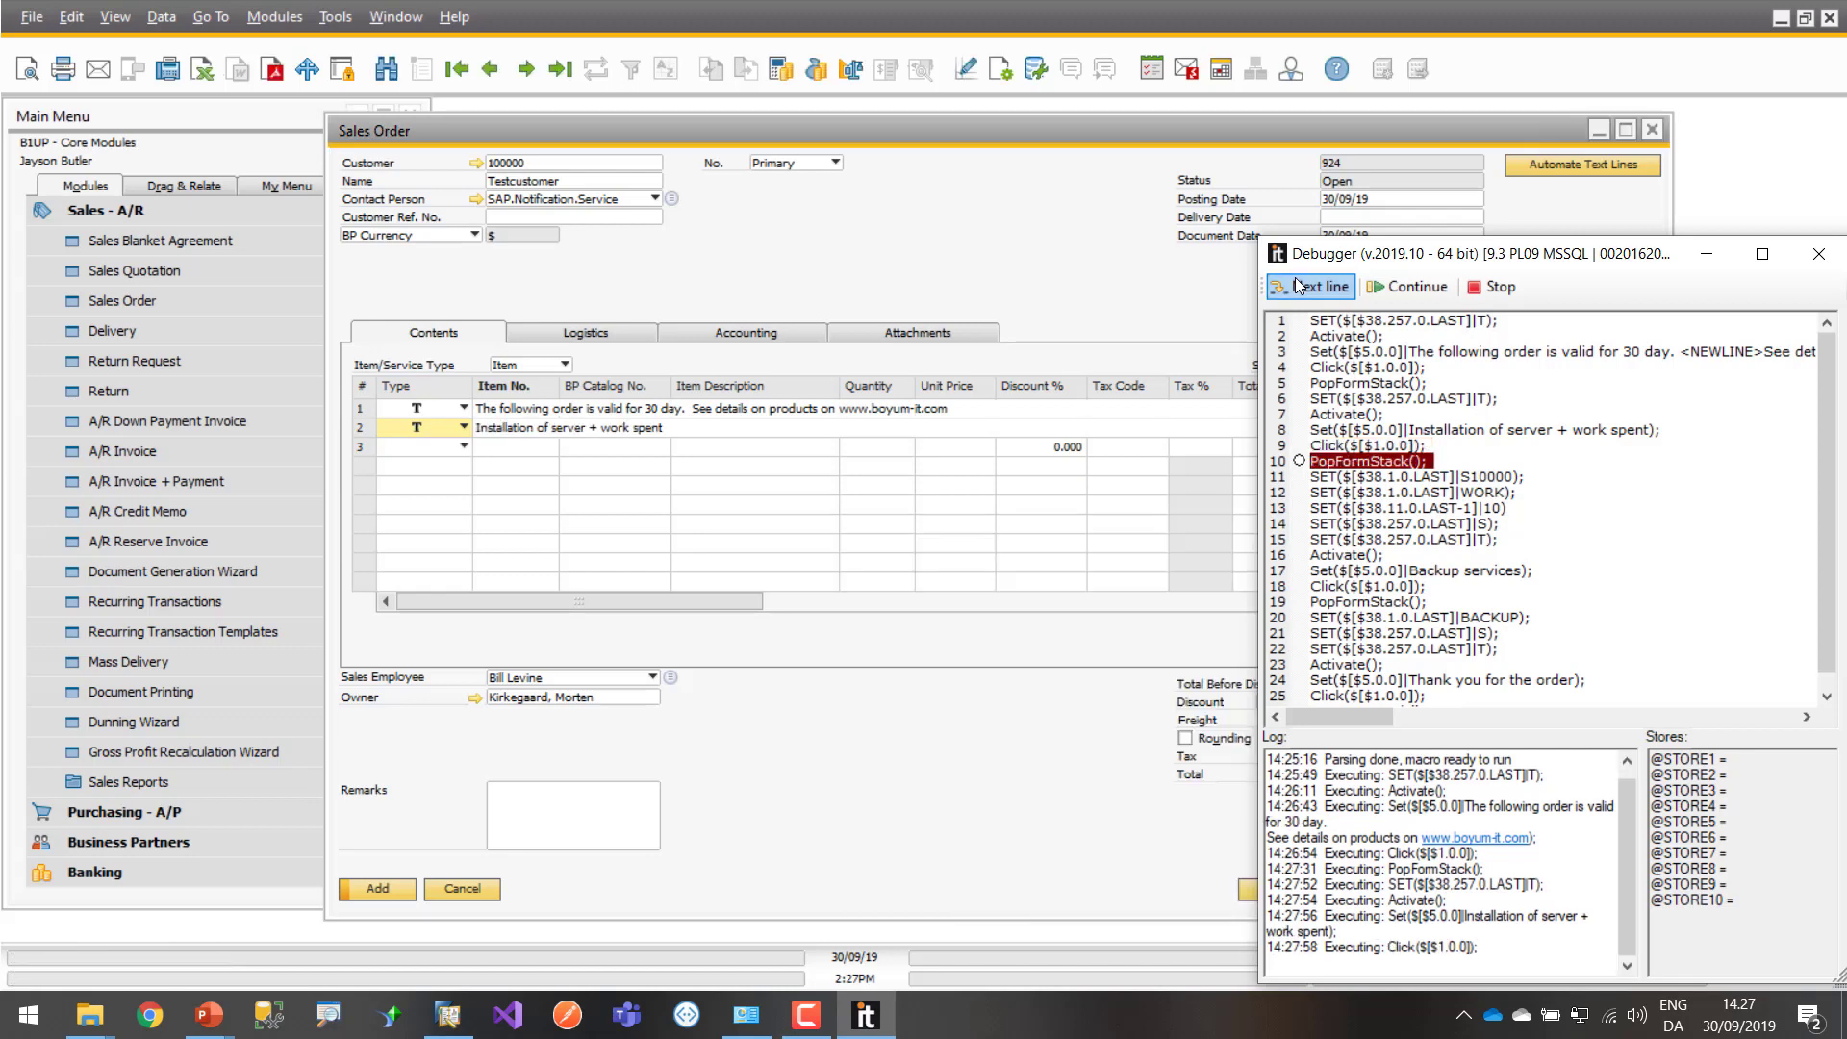
click(1299, 286)
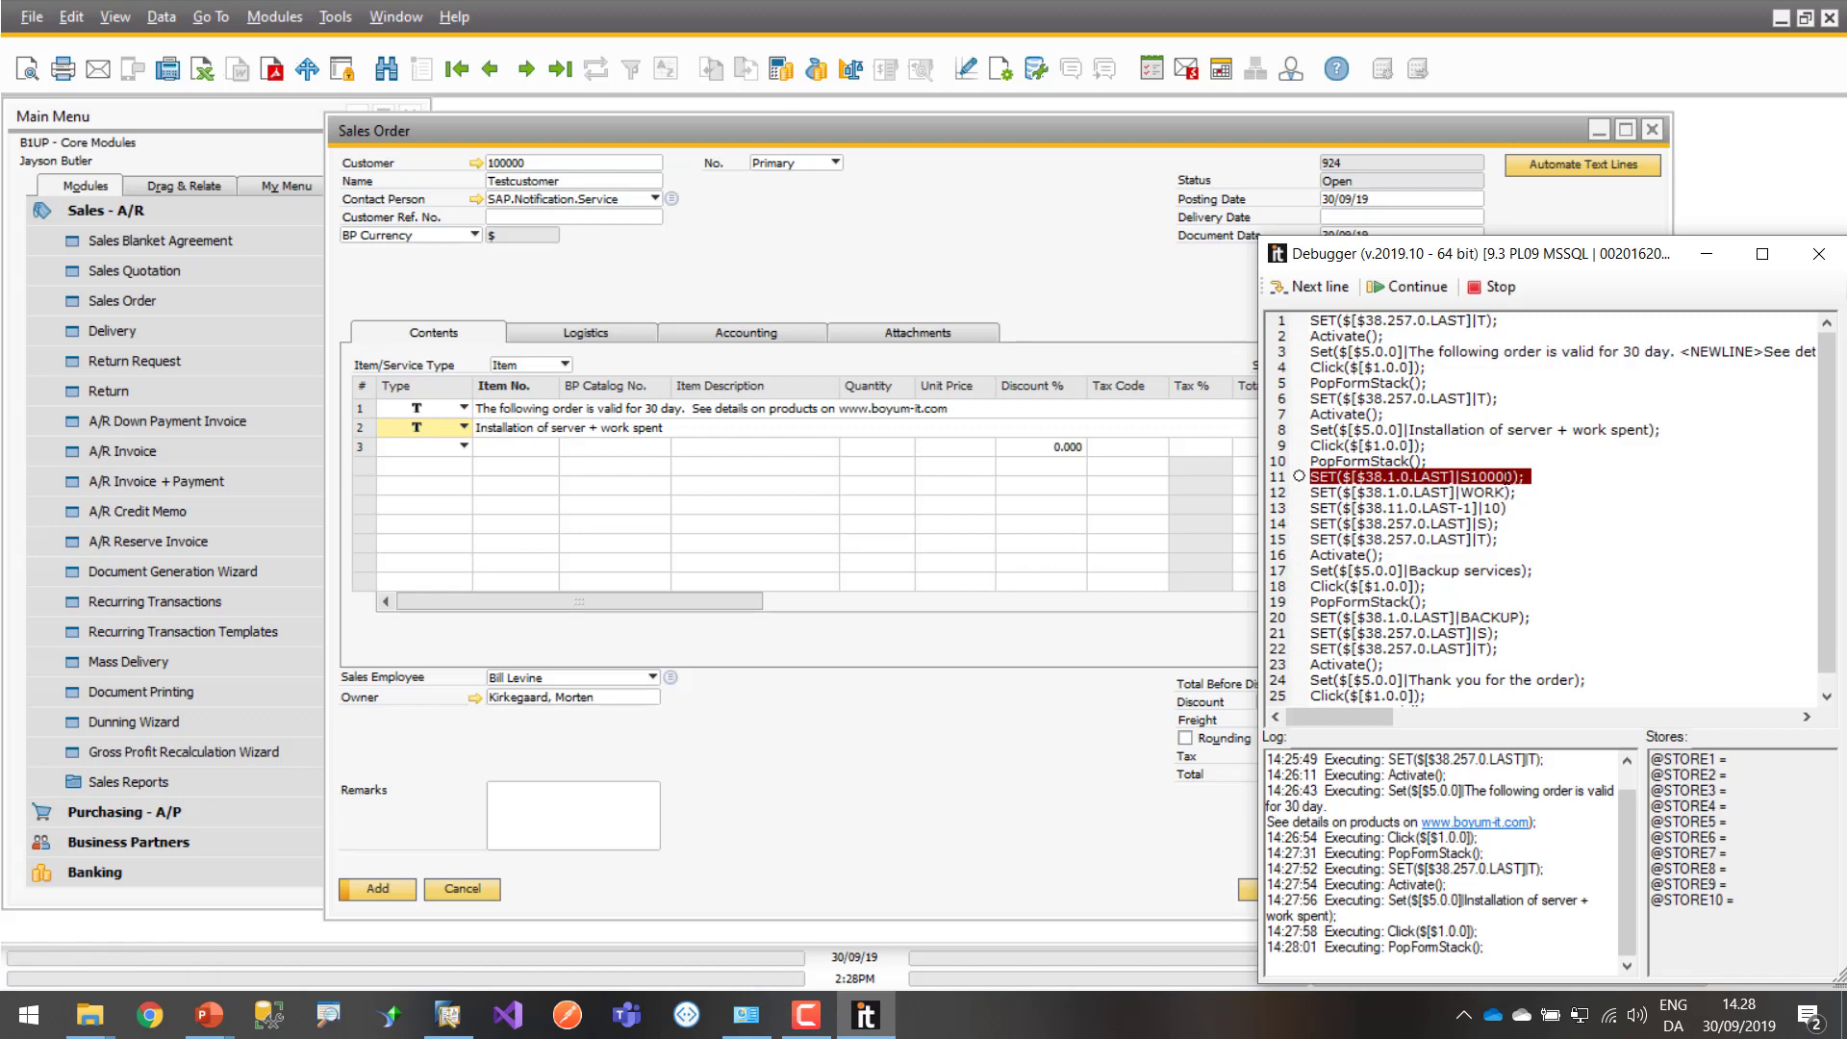
Step the macro to add item S10000, WORK with quantity 10, and a subtotal row
click(1301, 291)
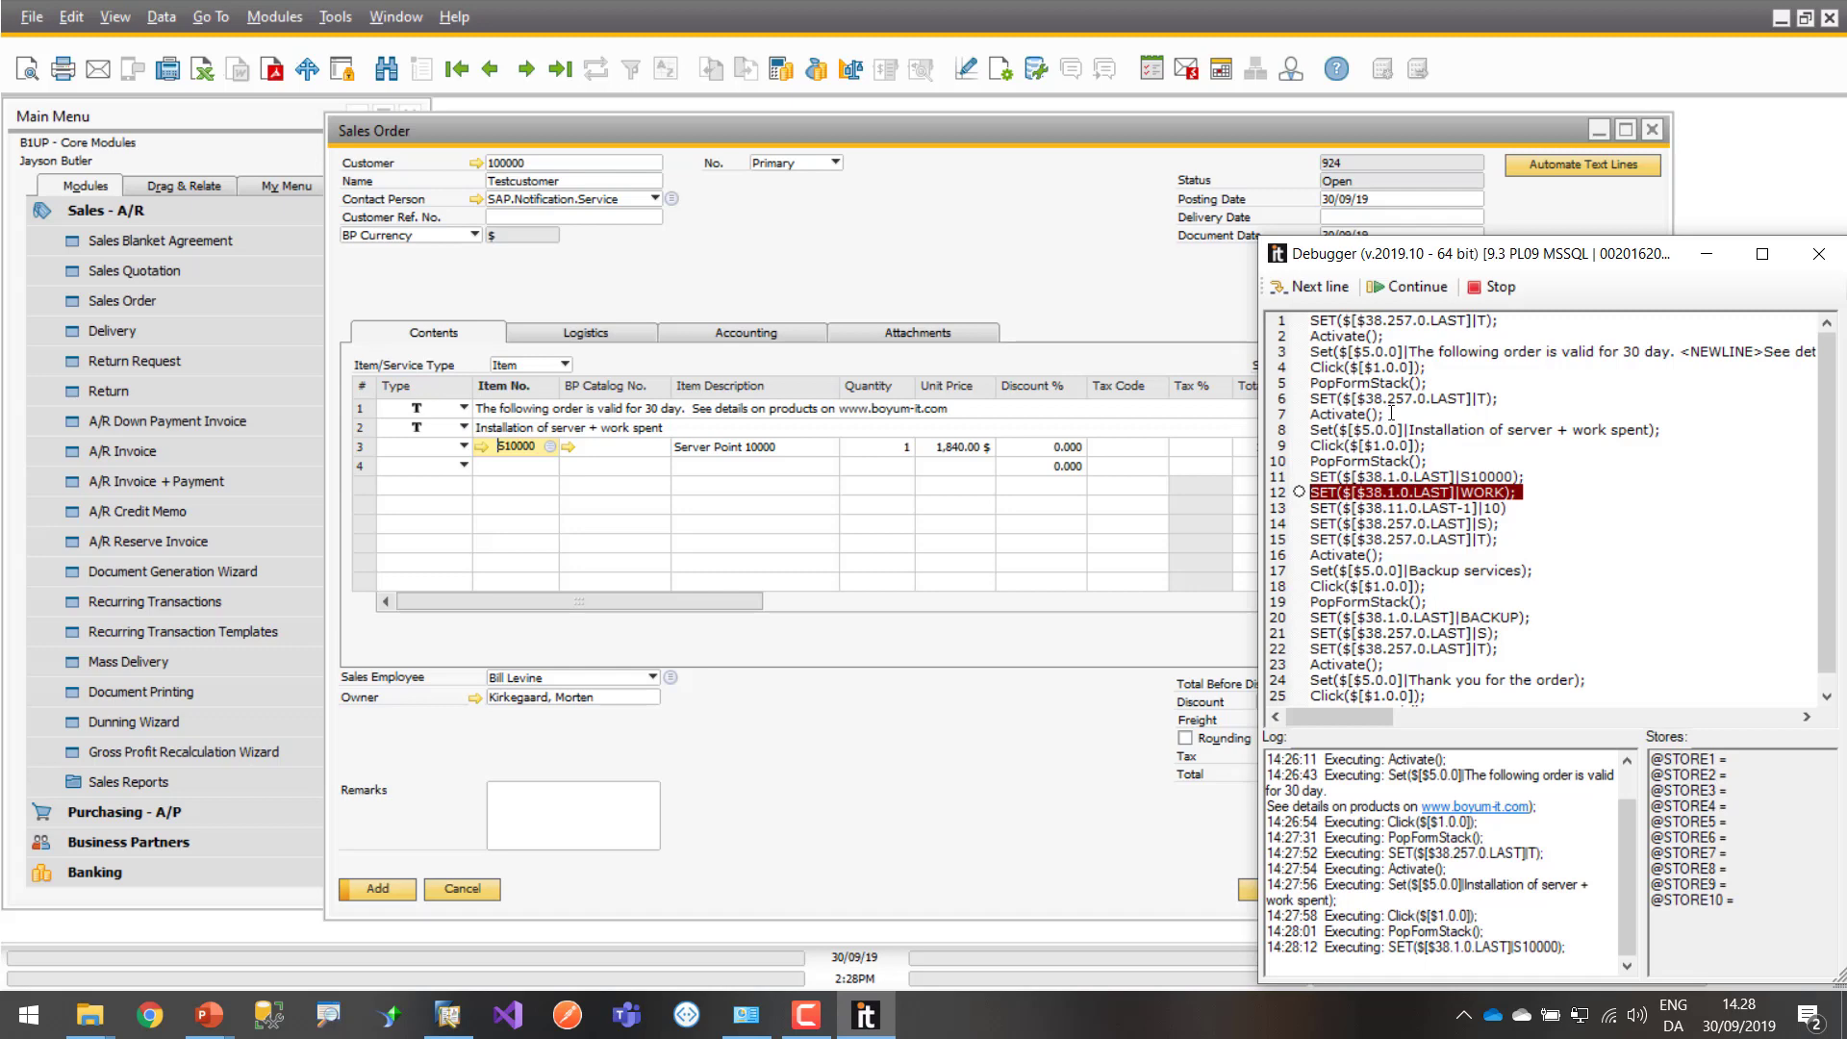
click(1315, 287)
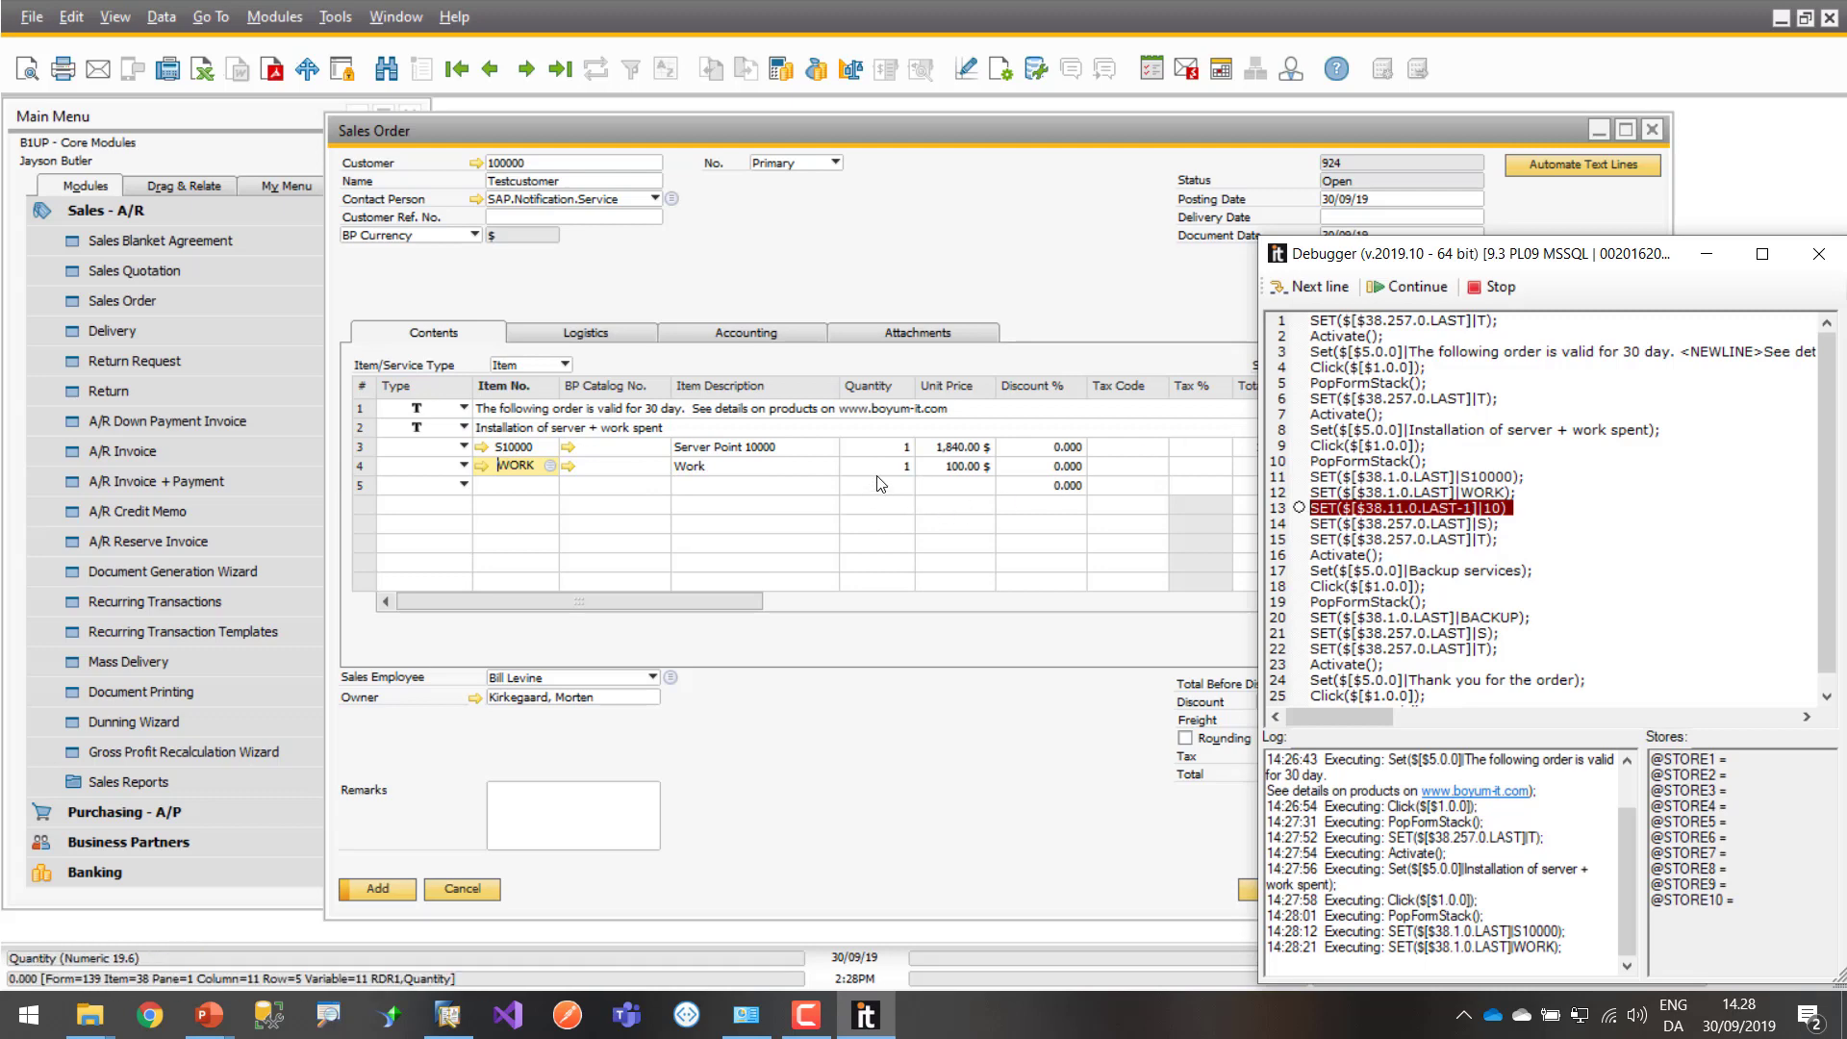
click(1279, 290)
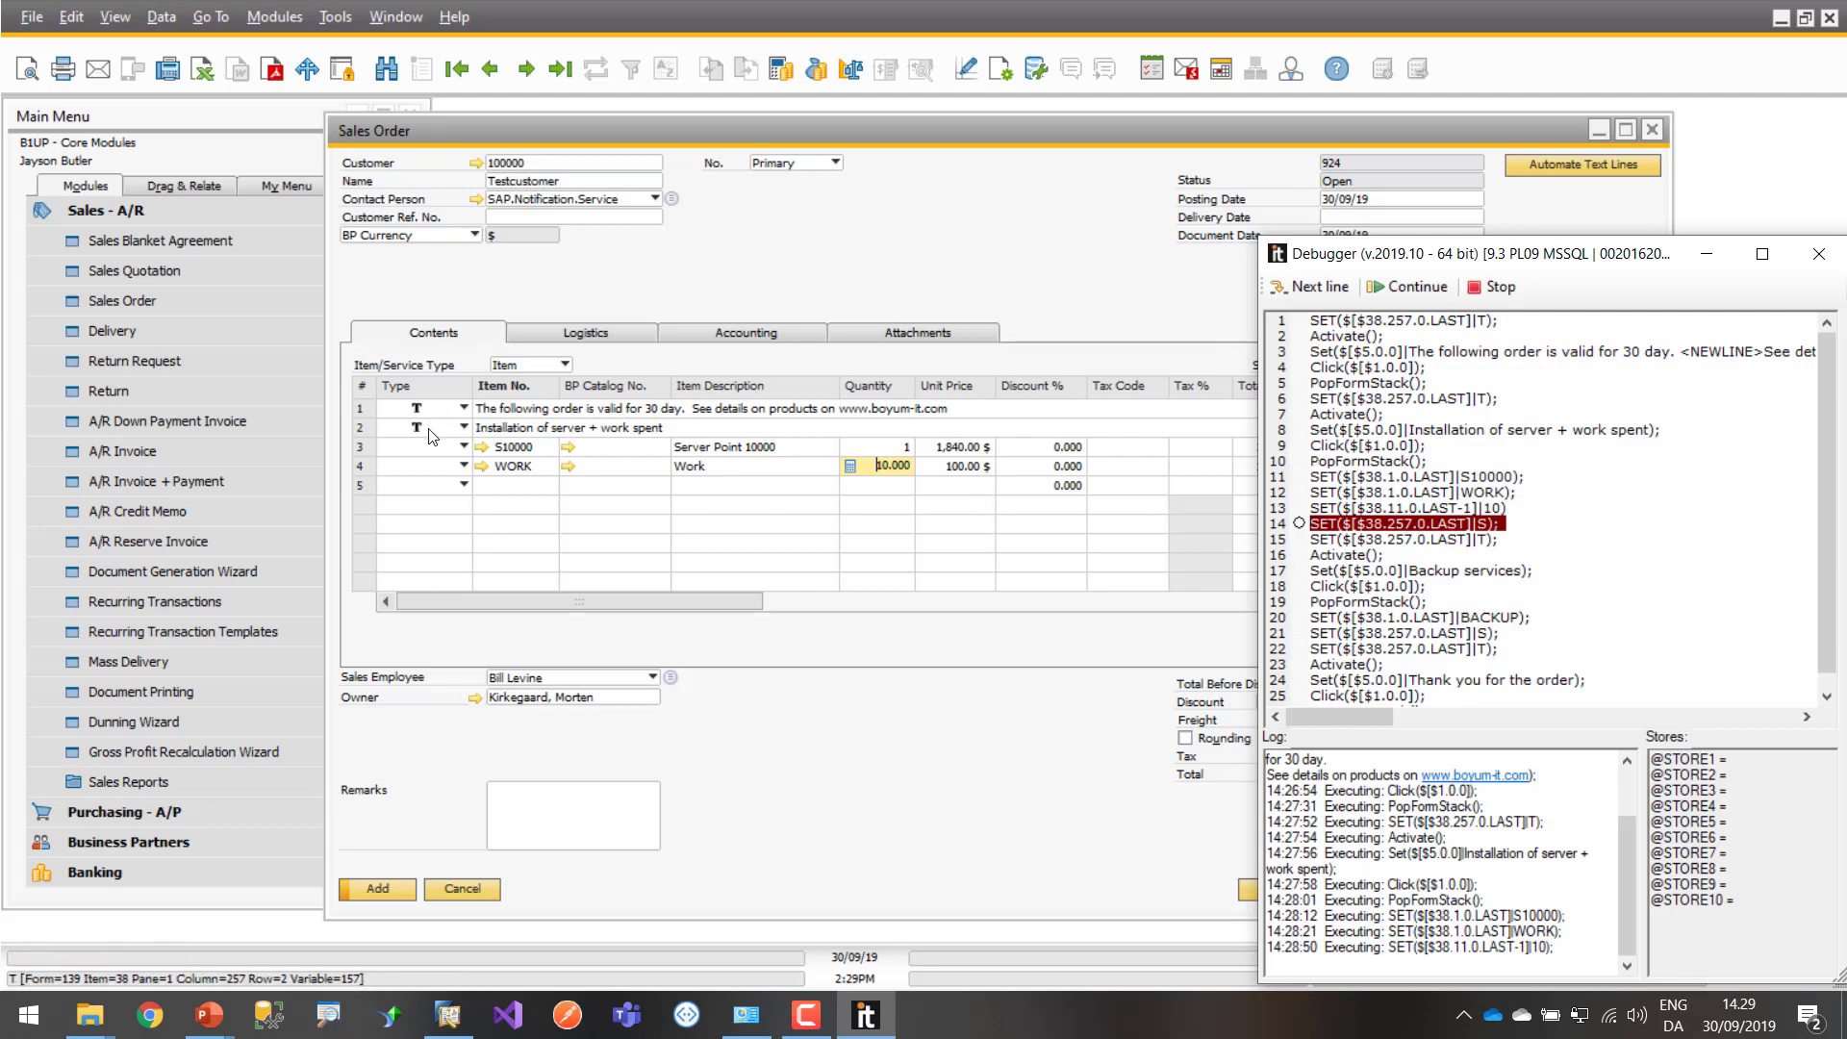
click(1315, 287)
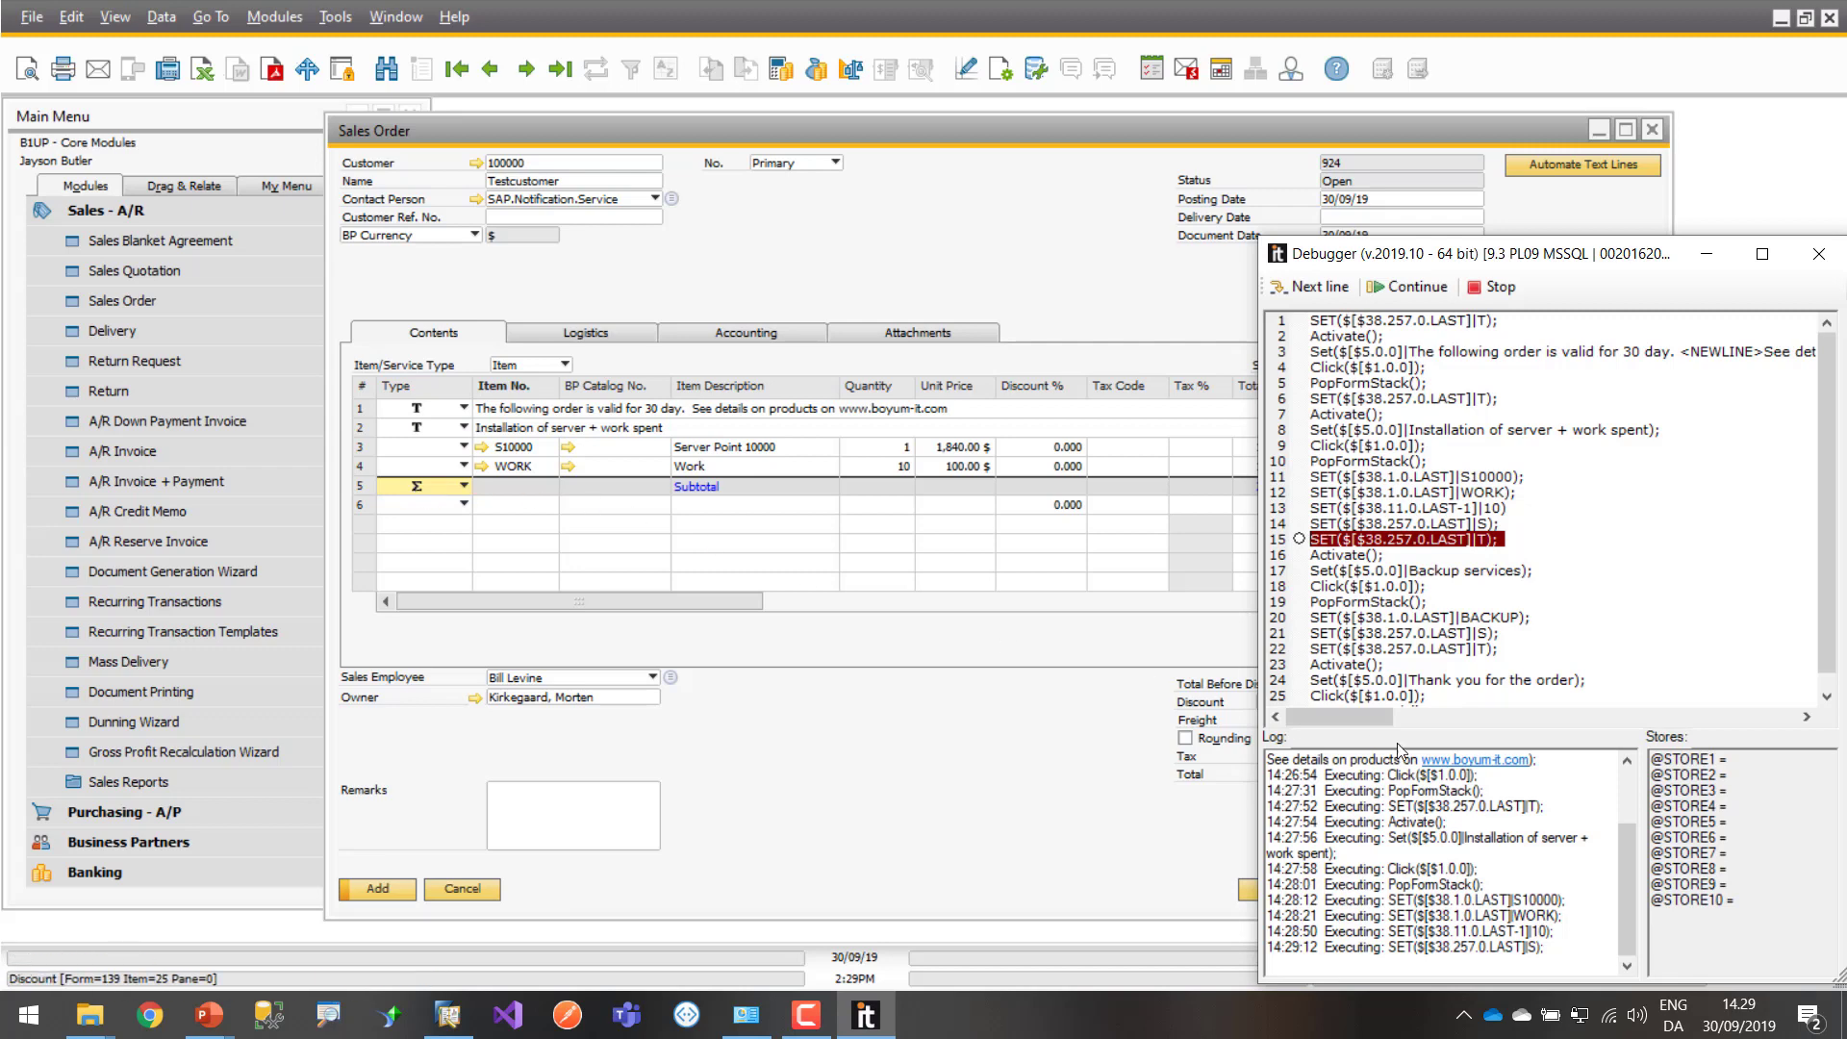
Step the macro to add the 'Backup services' text row and return to the sales order
click(1574, 496)
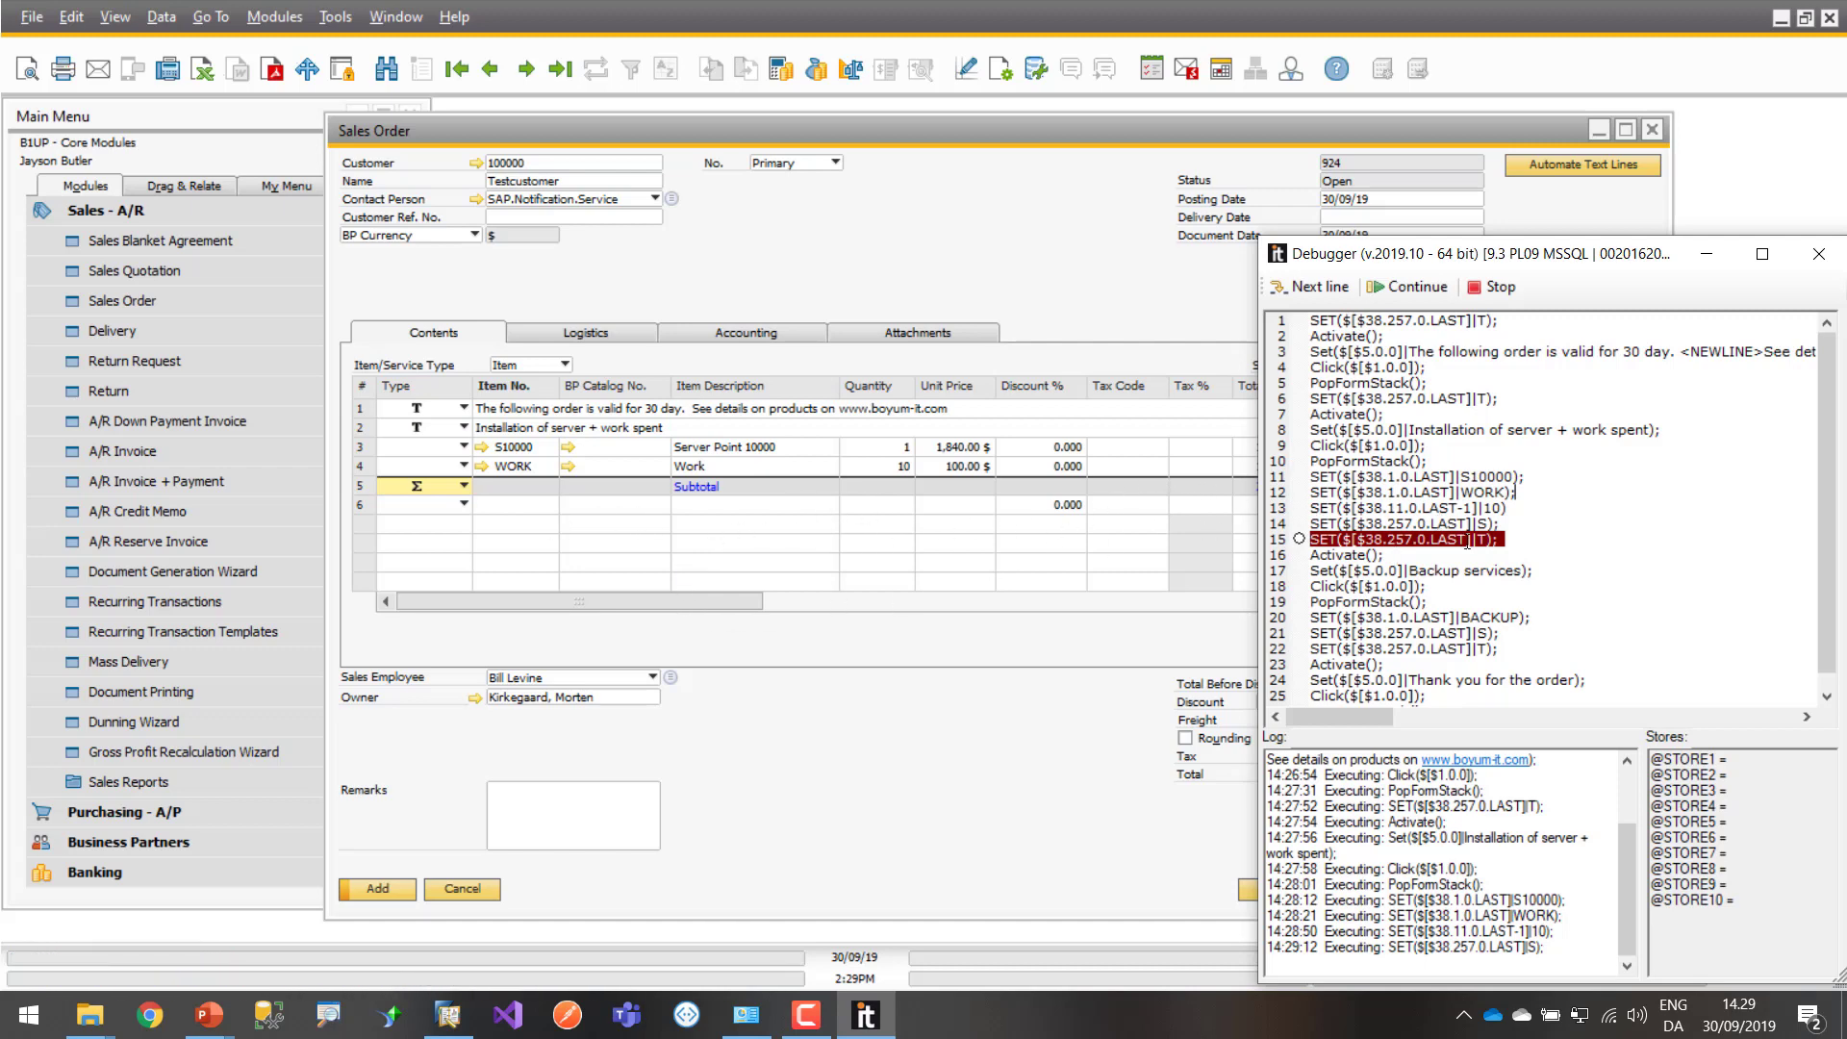
click(1311, 287)
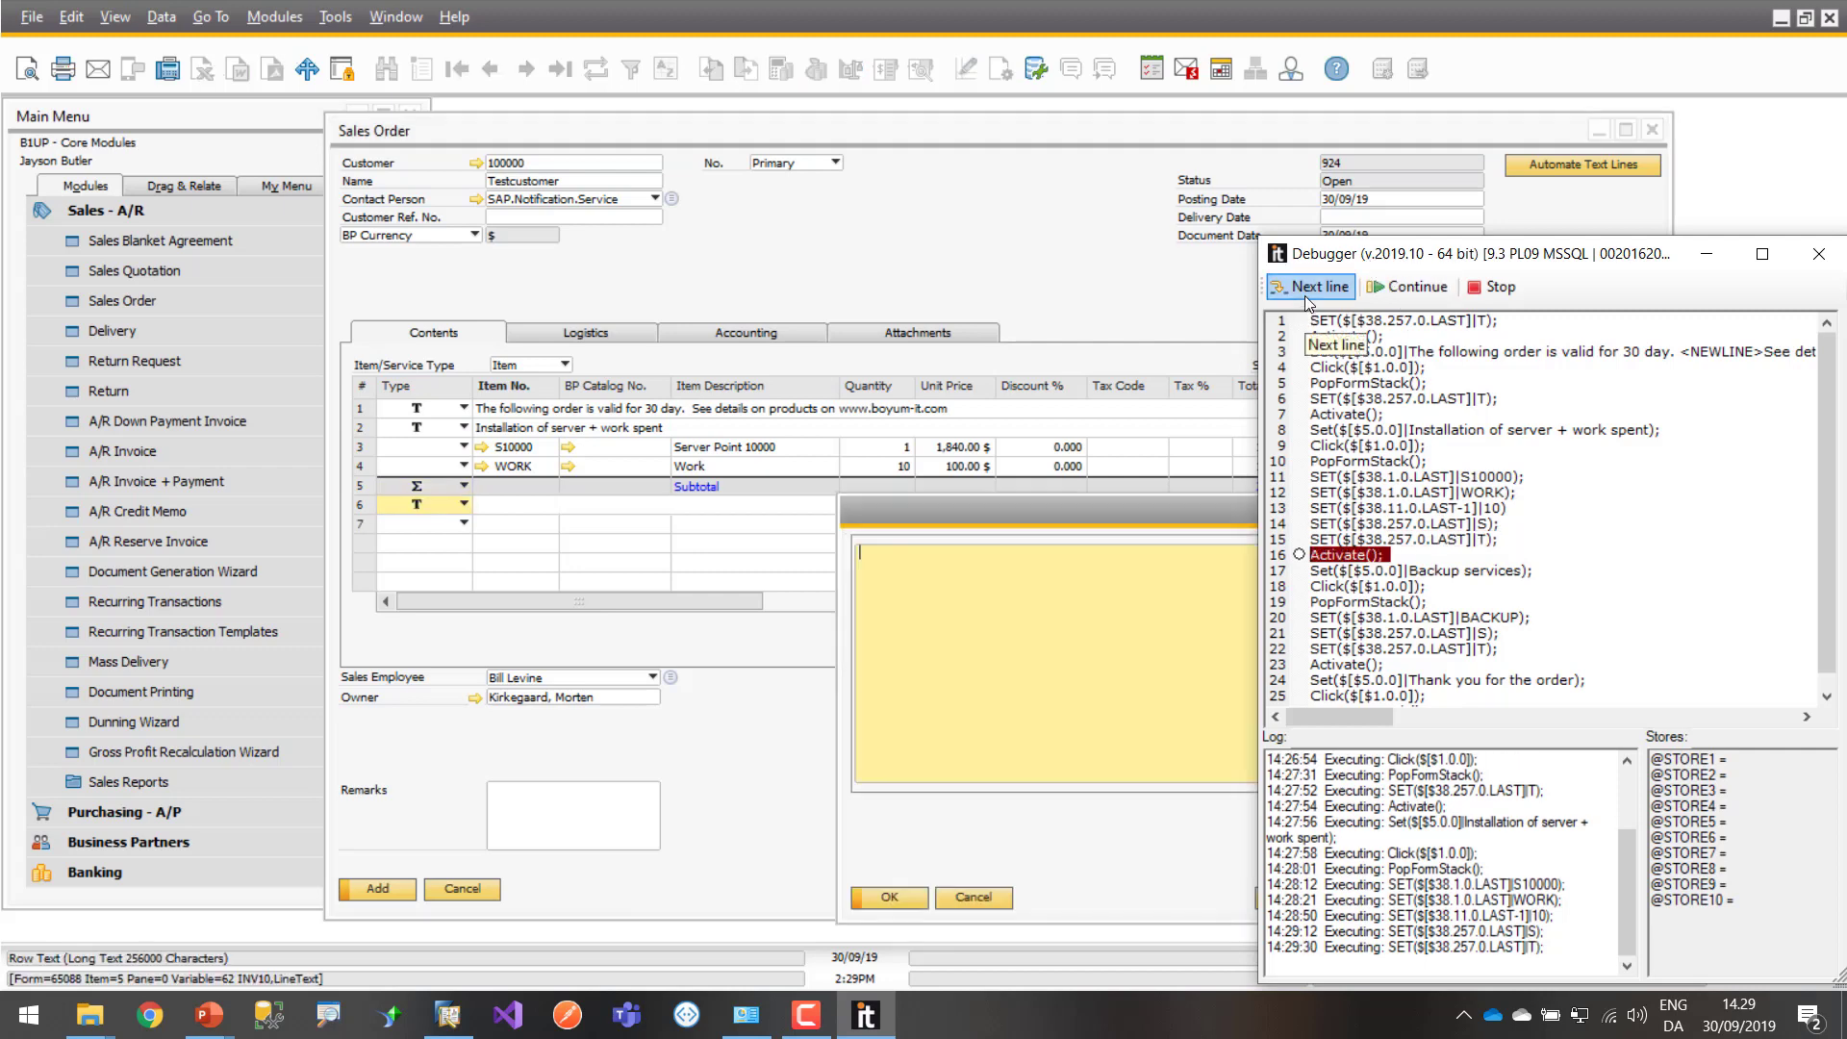
click(1305, 297)
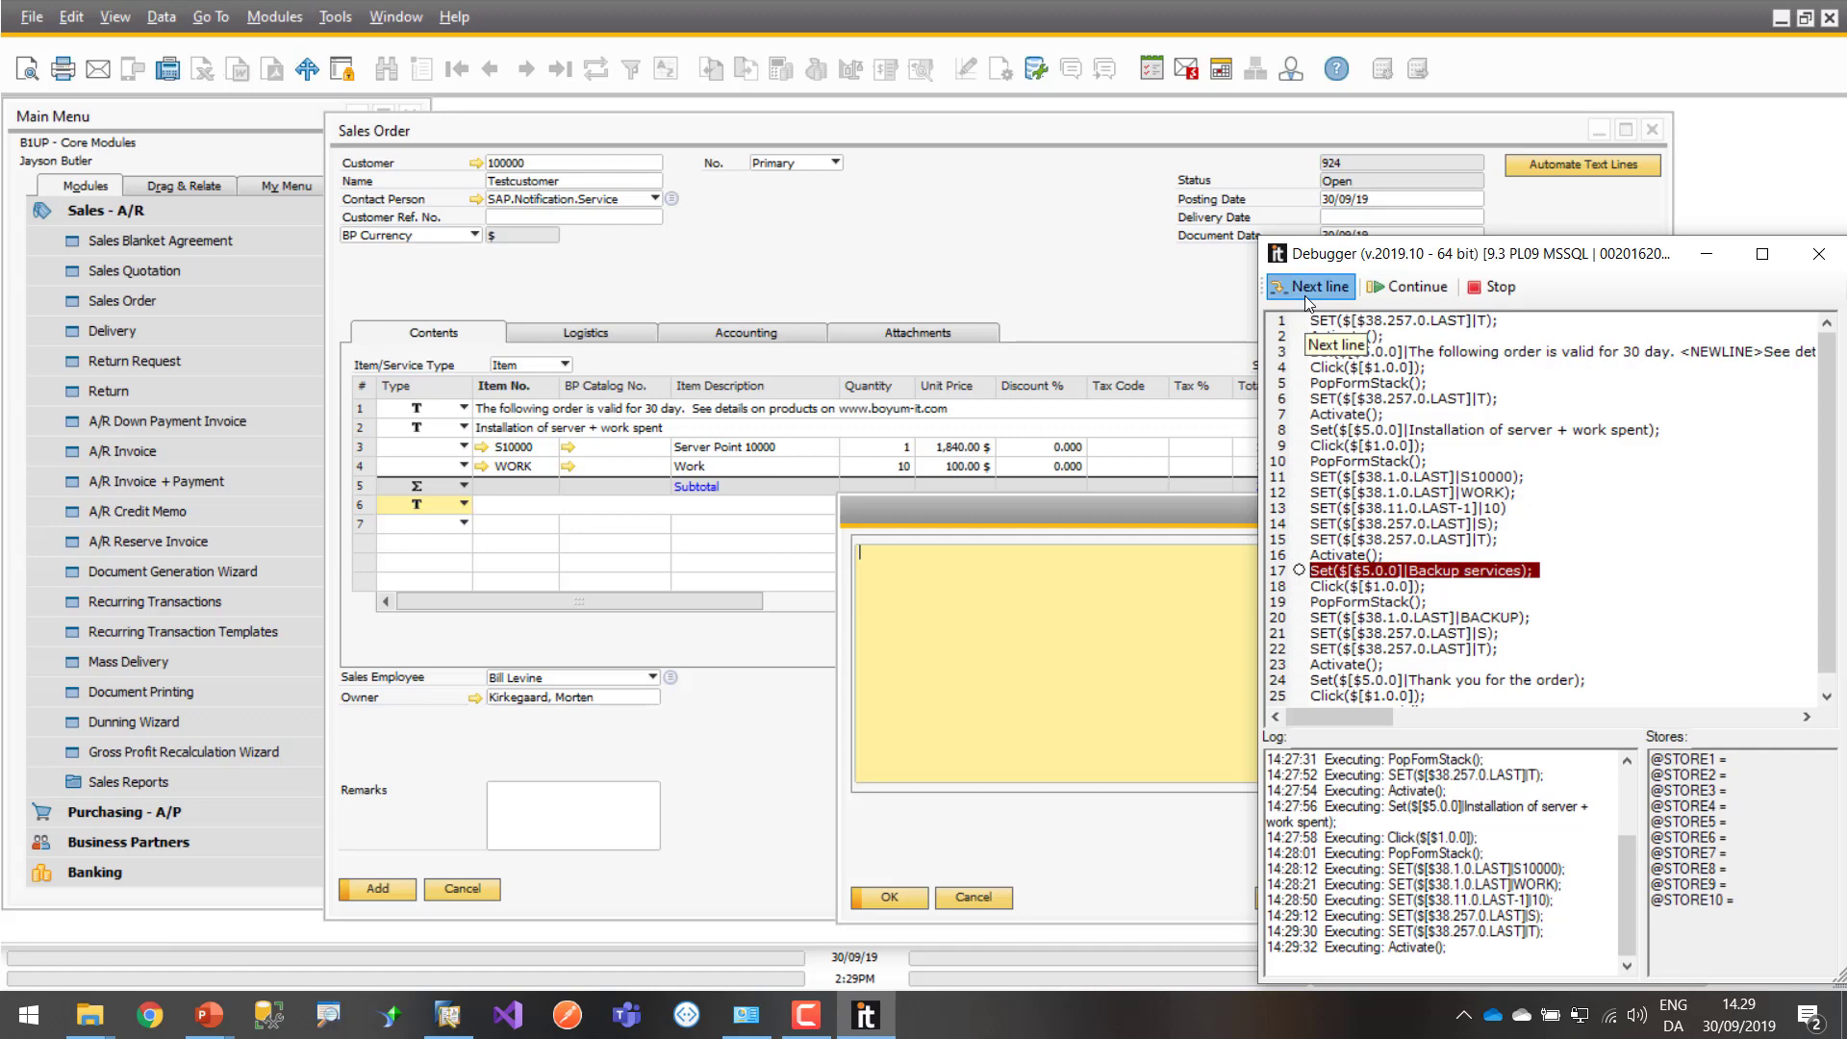
click(1305, 296)
click(1311, 288)
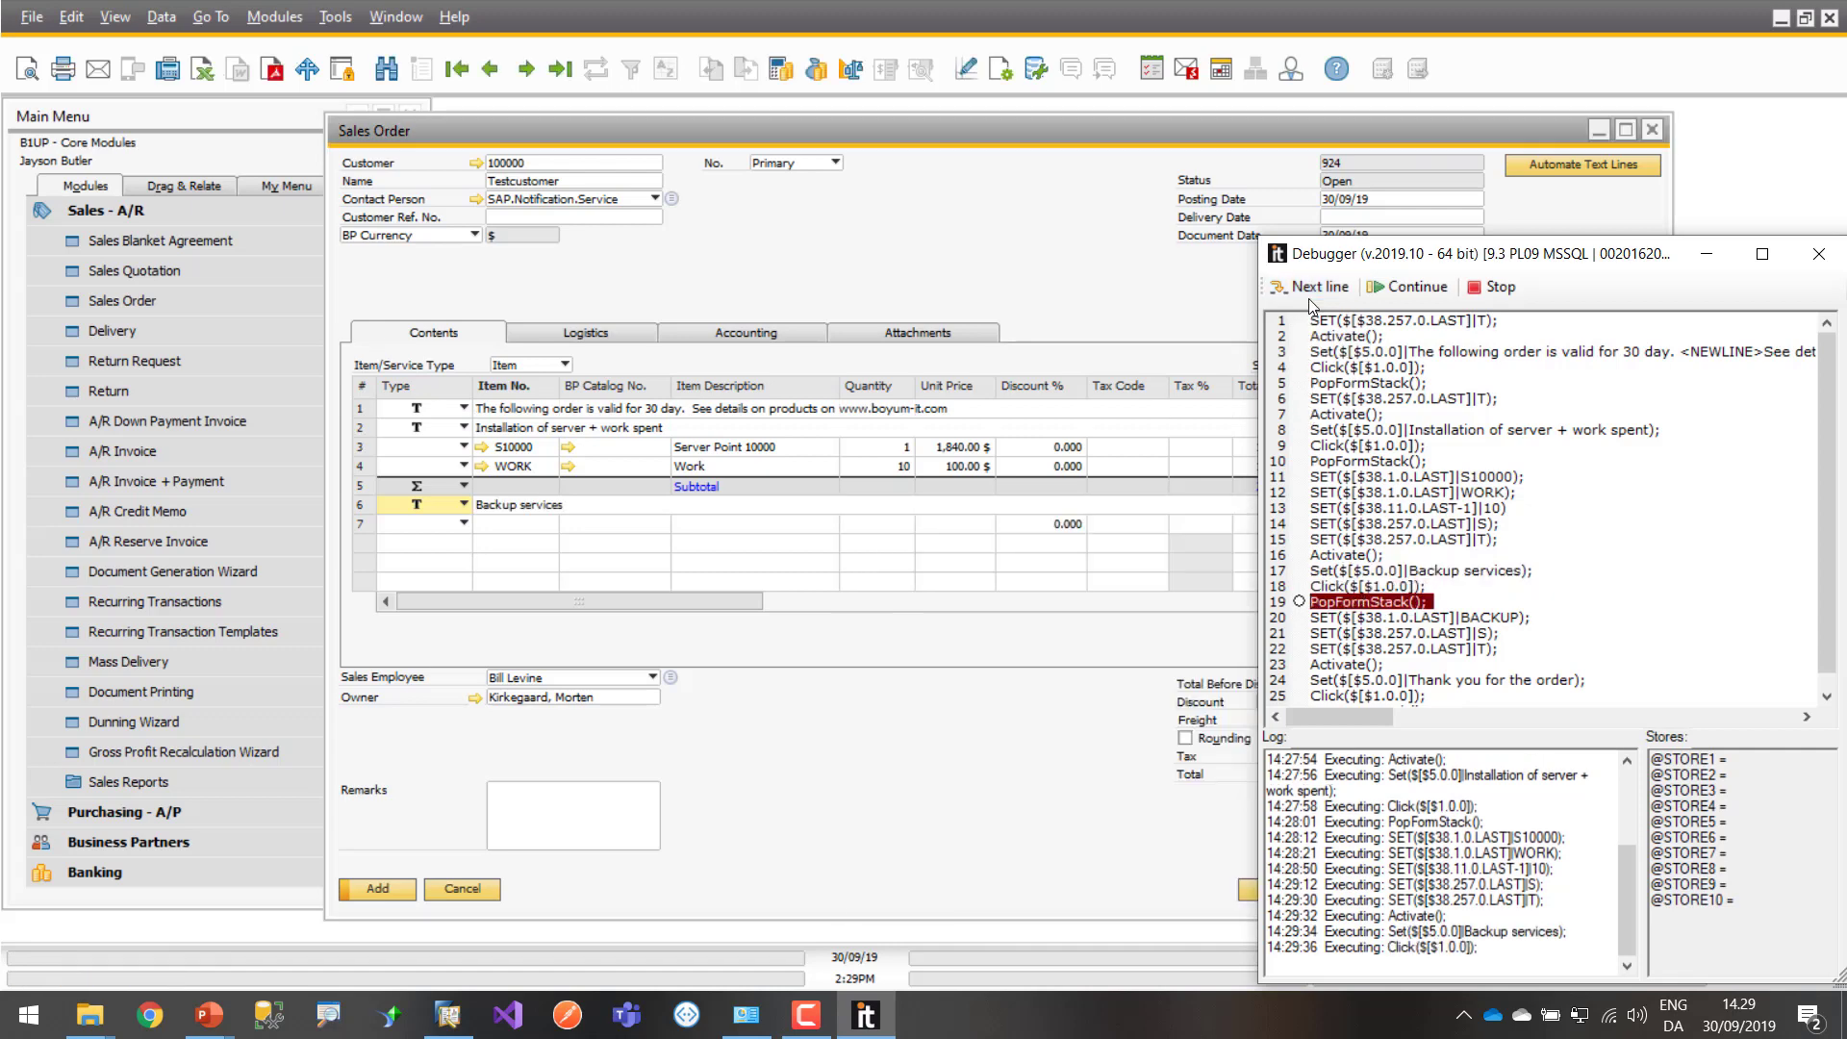
click(1308, 291)
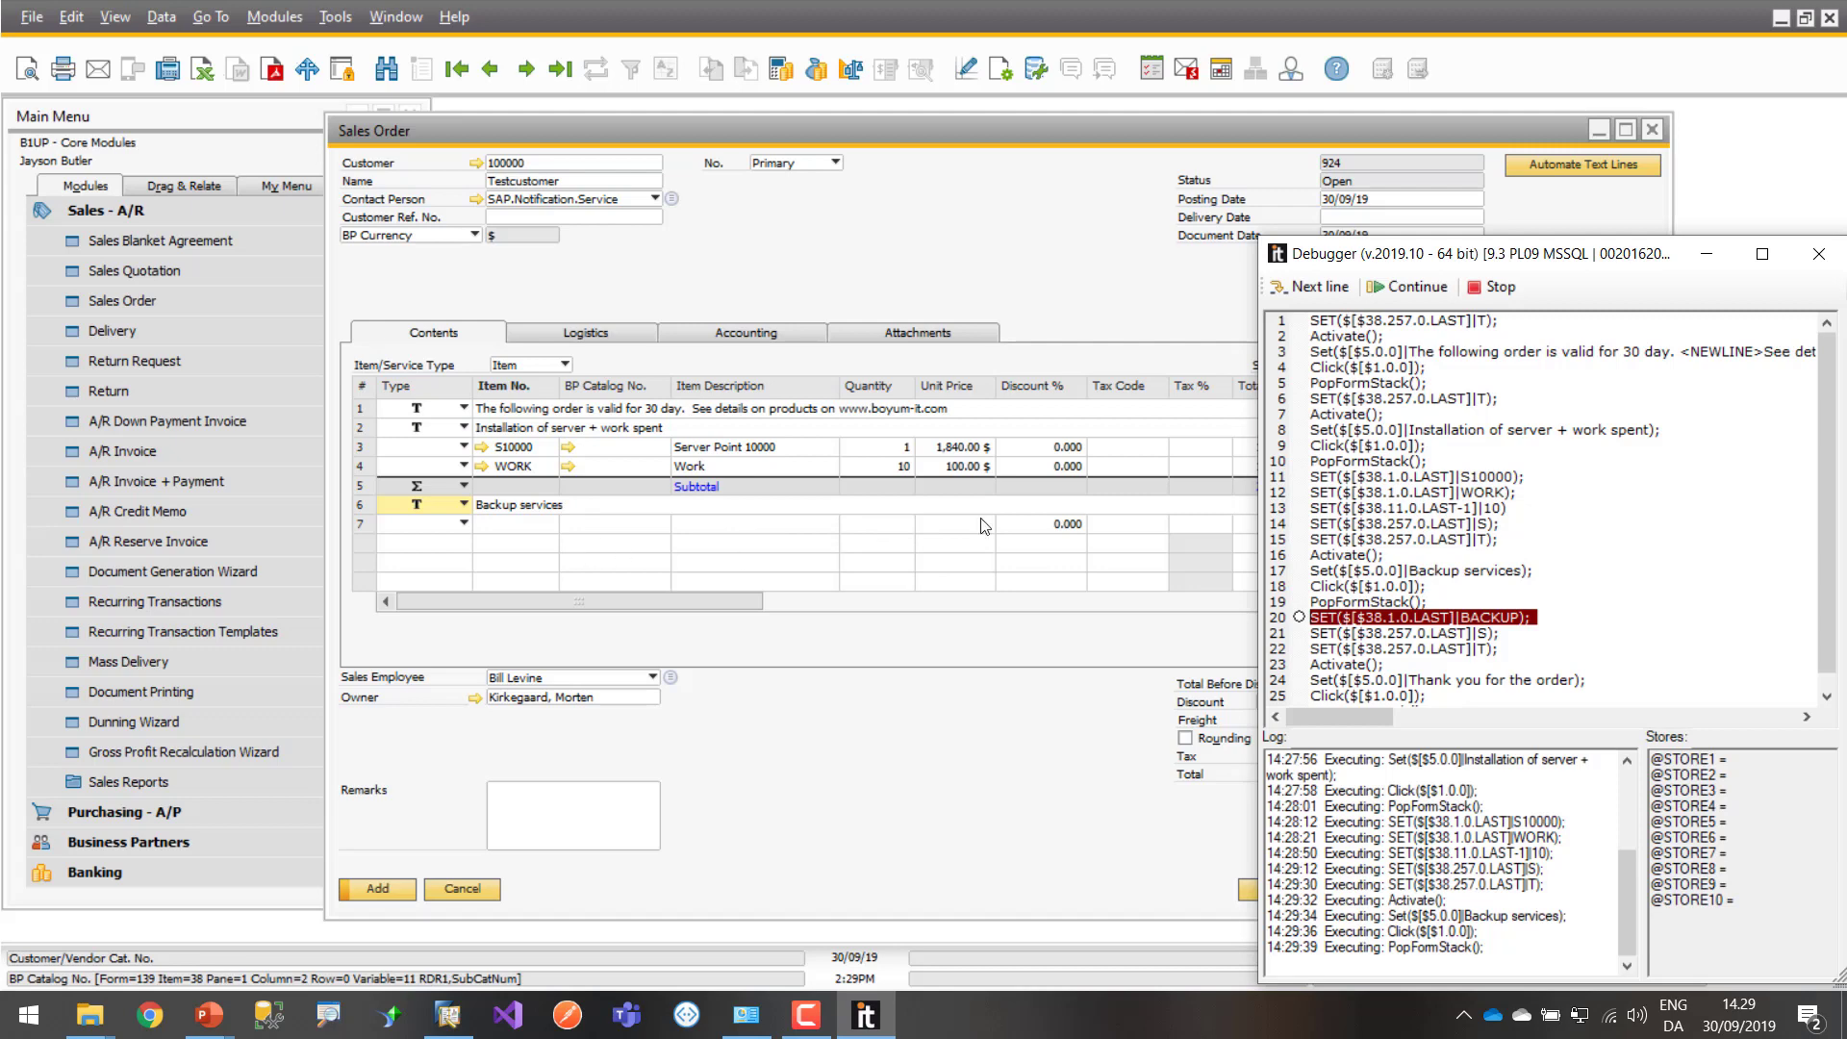
Step the remaining lines adding BACKUP, a second subtotal, and 'Thank you for the order' until completion
click(1299, 287)
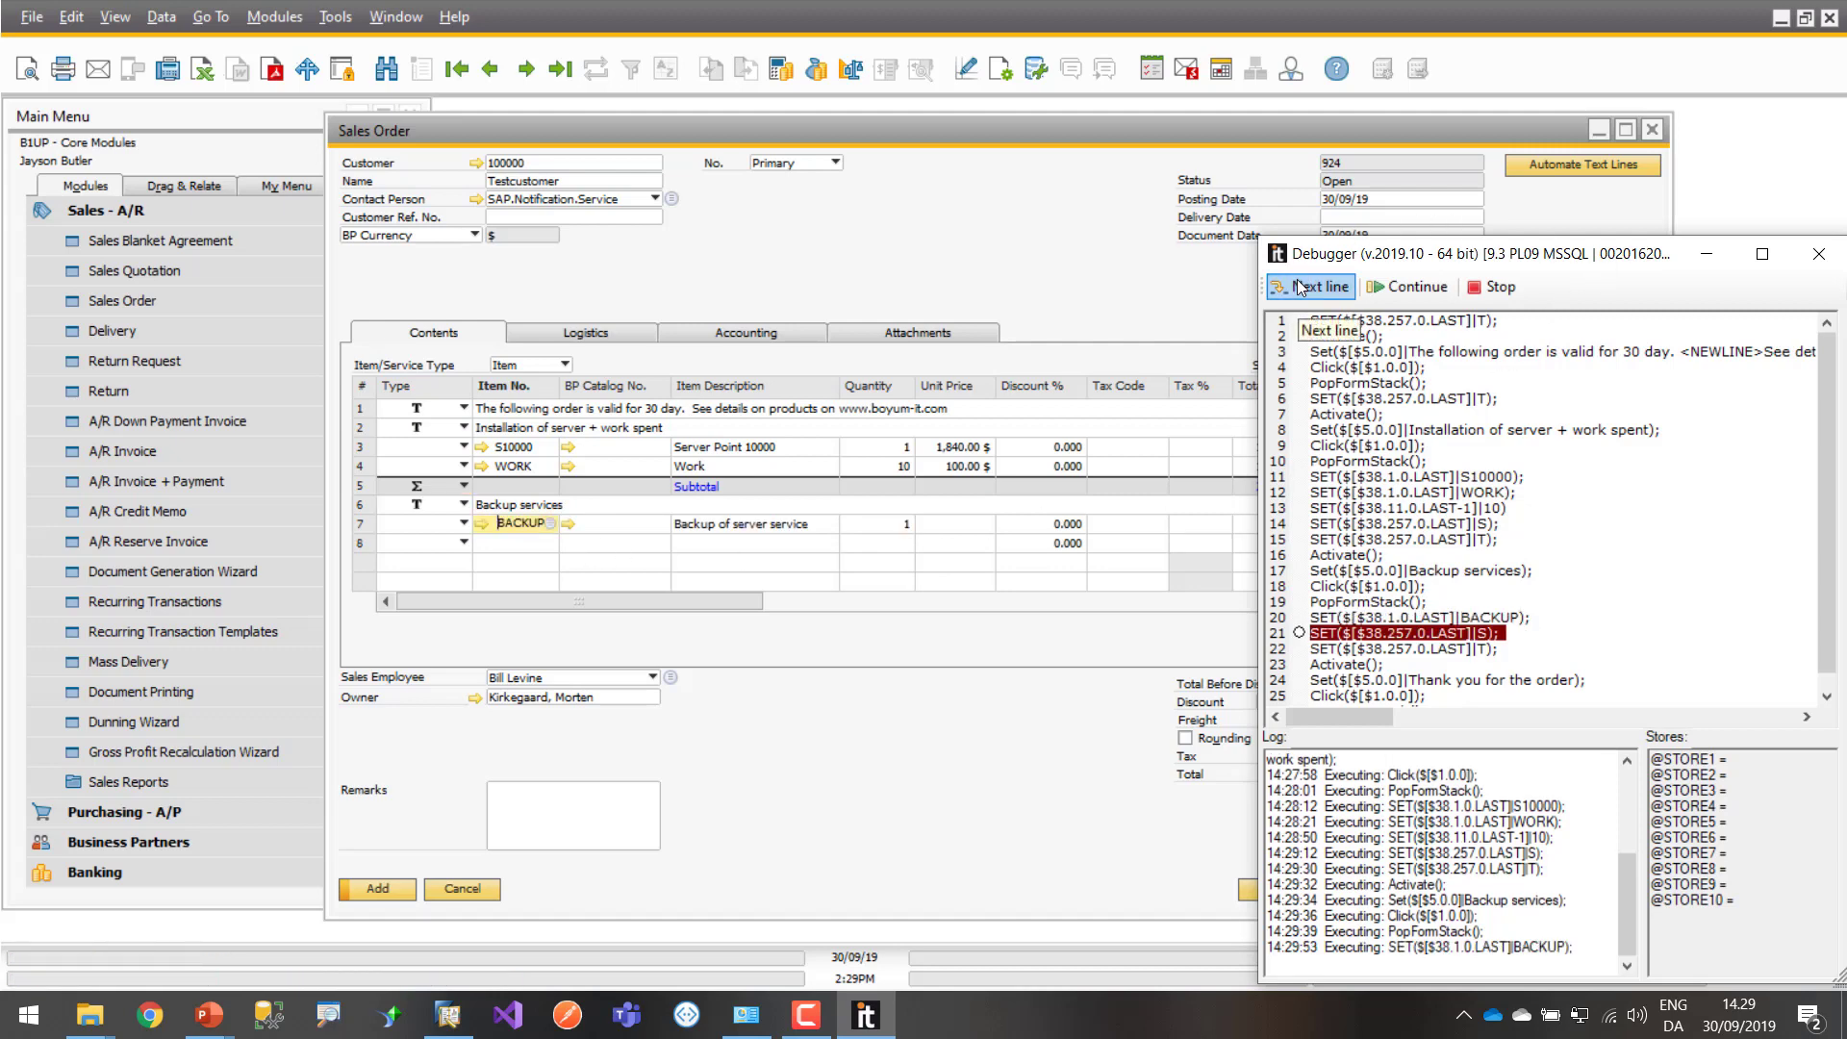
click(1299, 287)
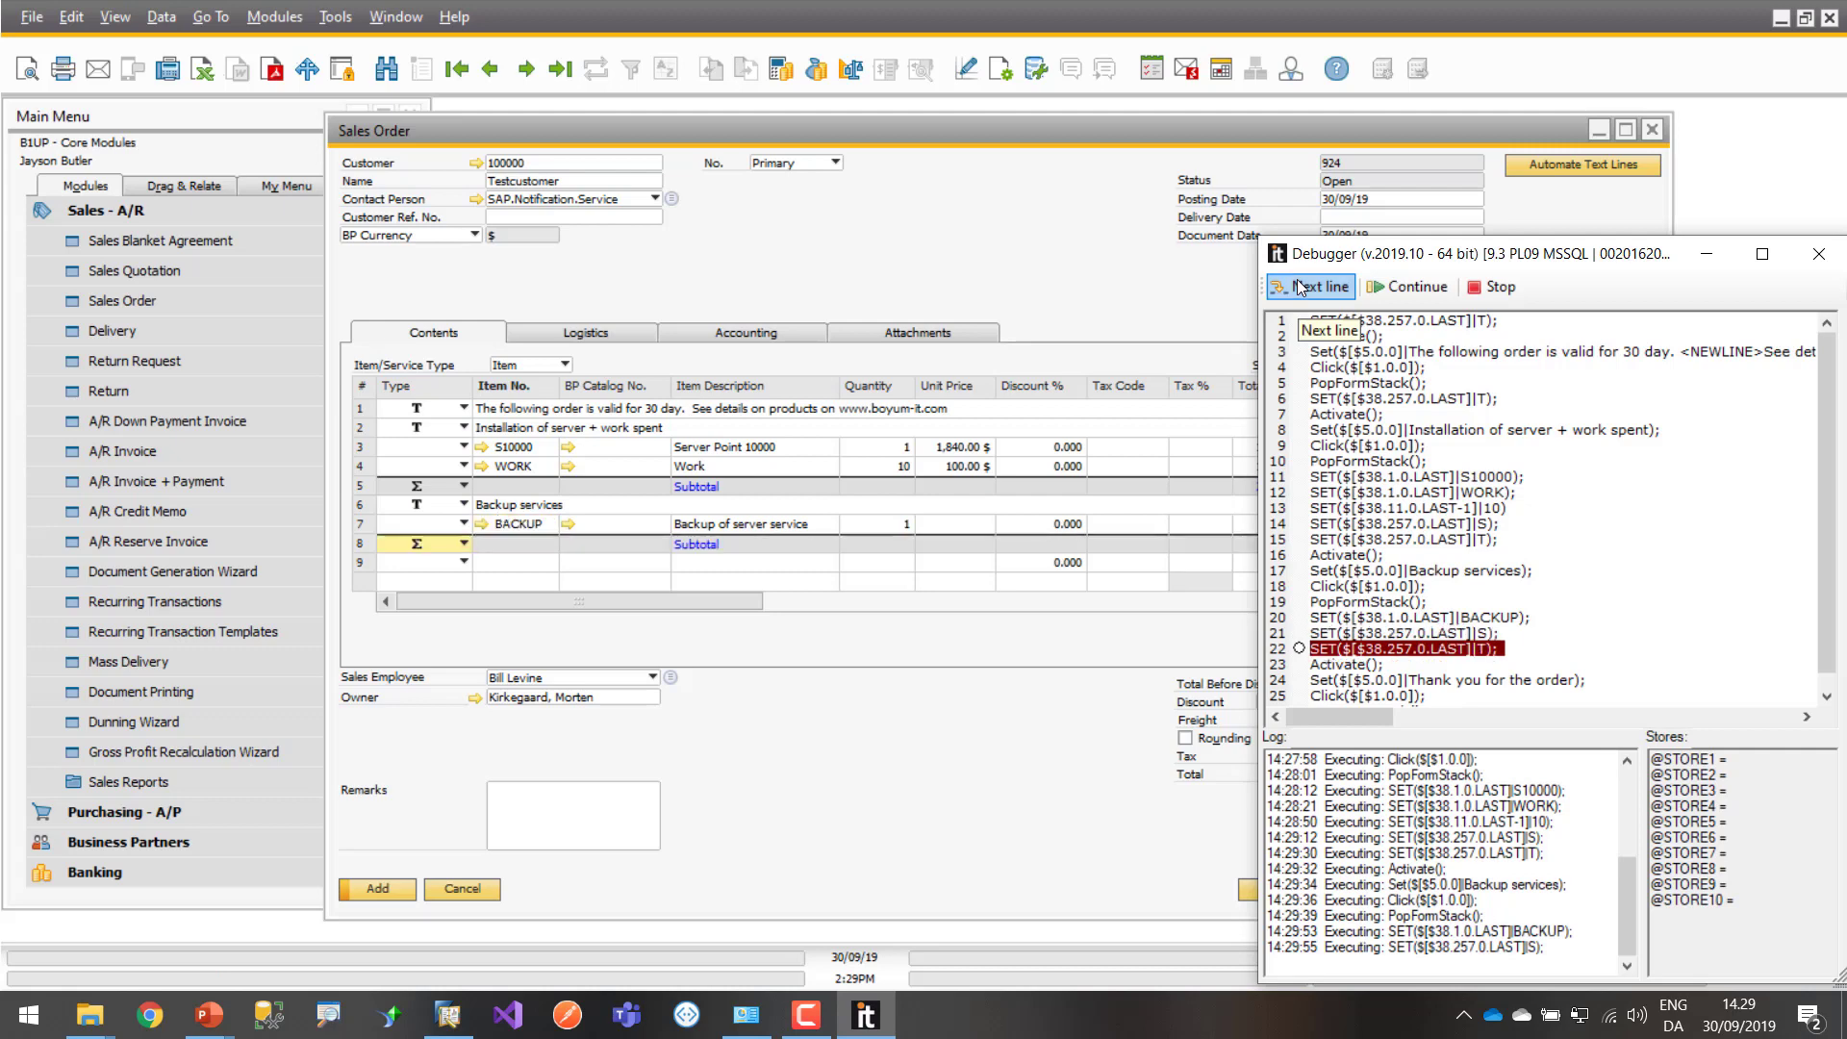
click(1299, 287)
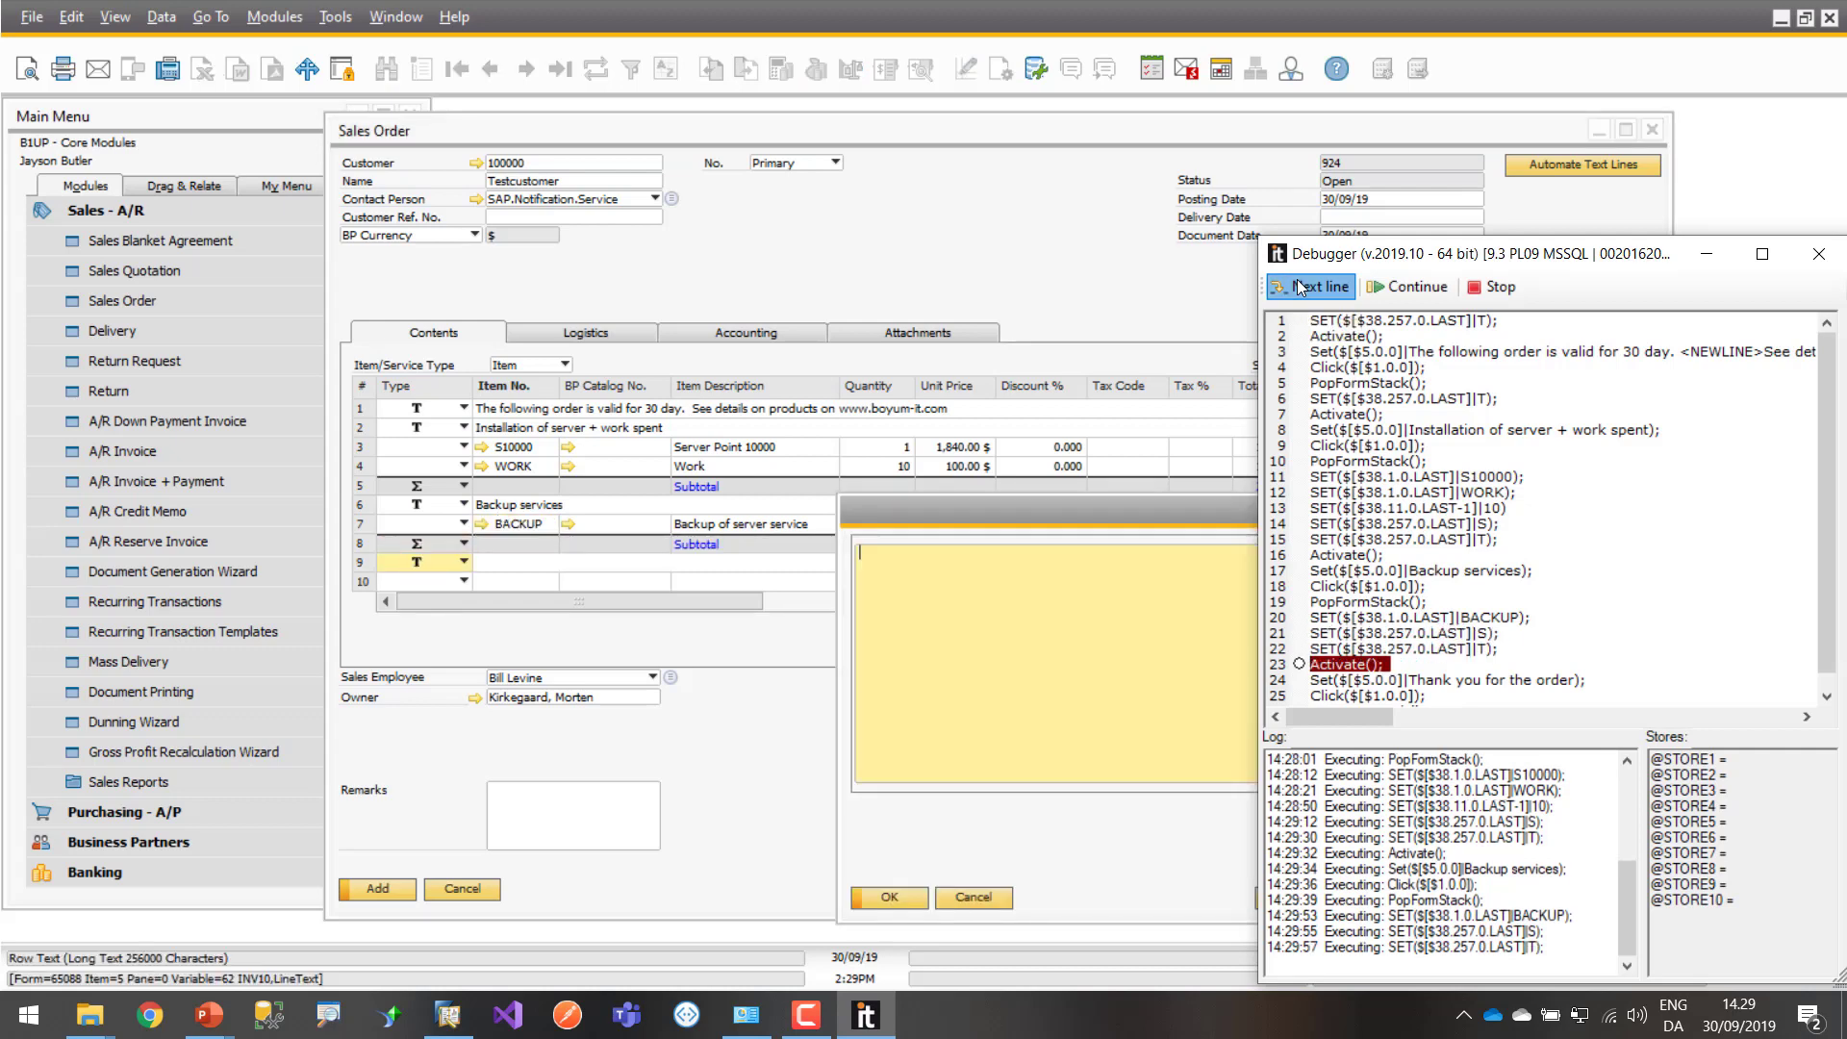
click(1299, 287)
click(1299, 286)
click(1299, 286)
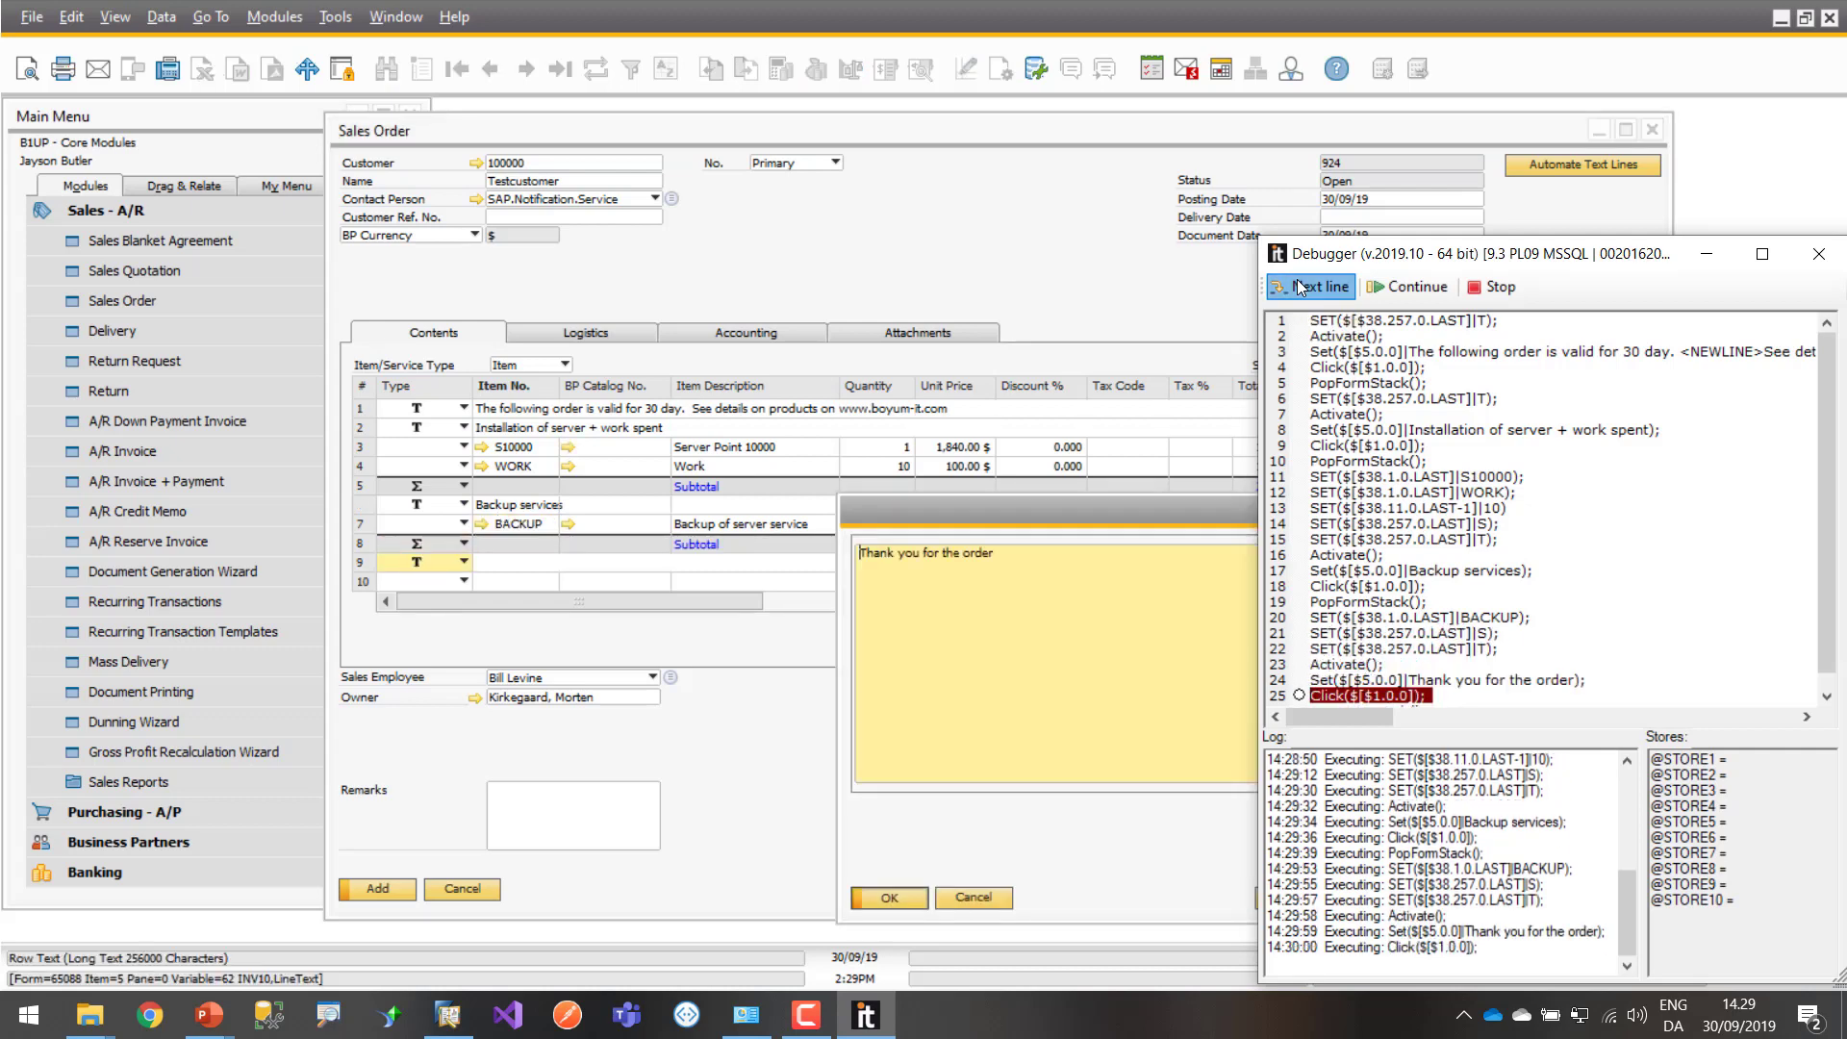
click(1299, 287)
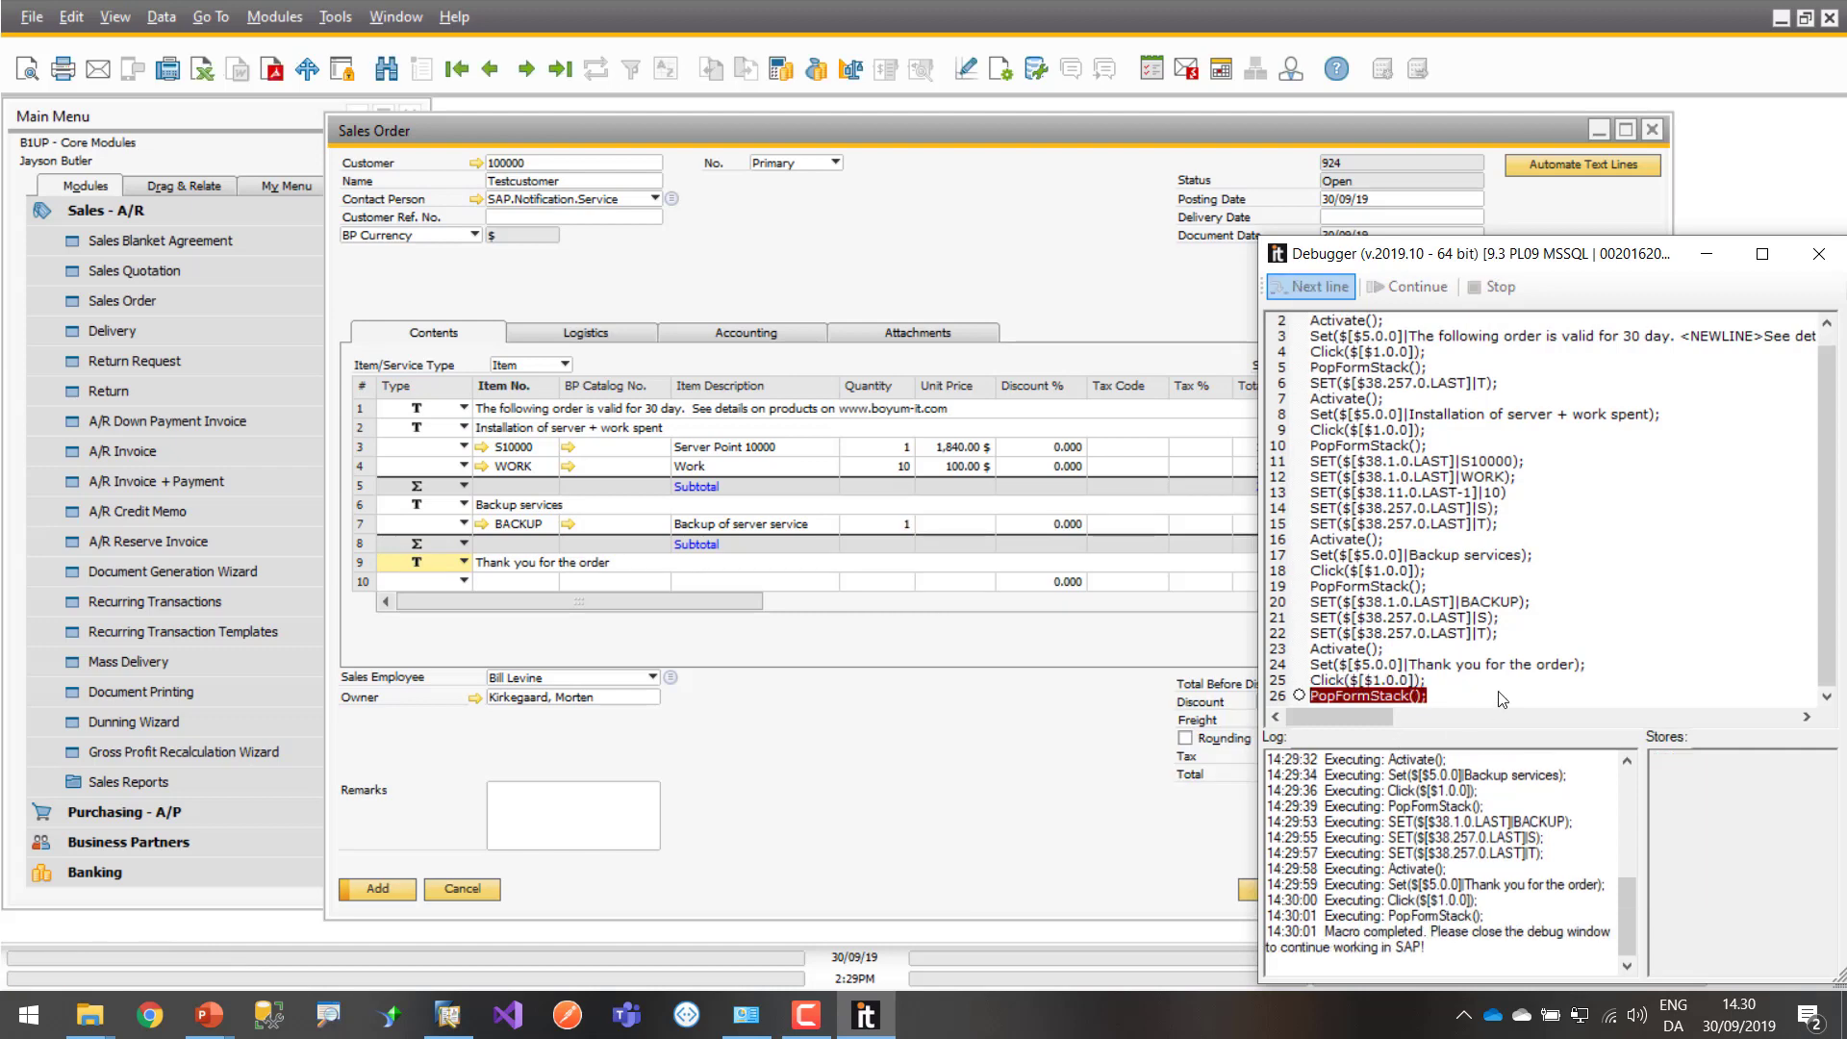
Close the debugger, turn Debug off for the function, and save and close the configuration
click(1826, 260)
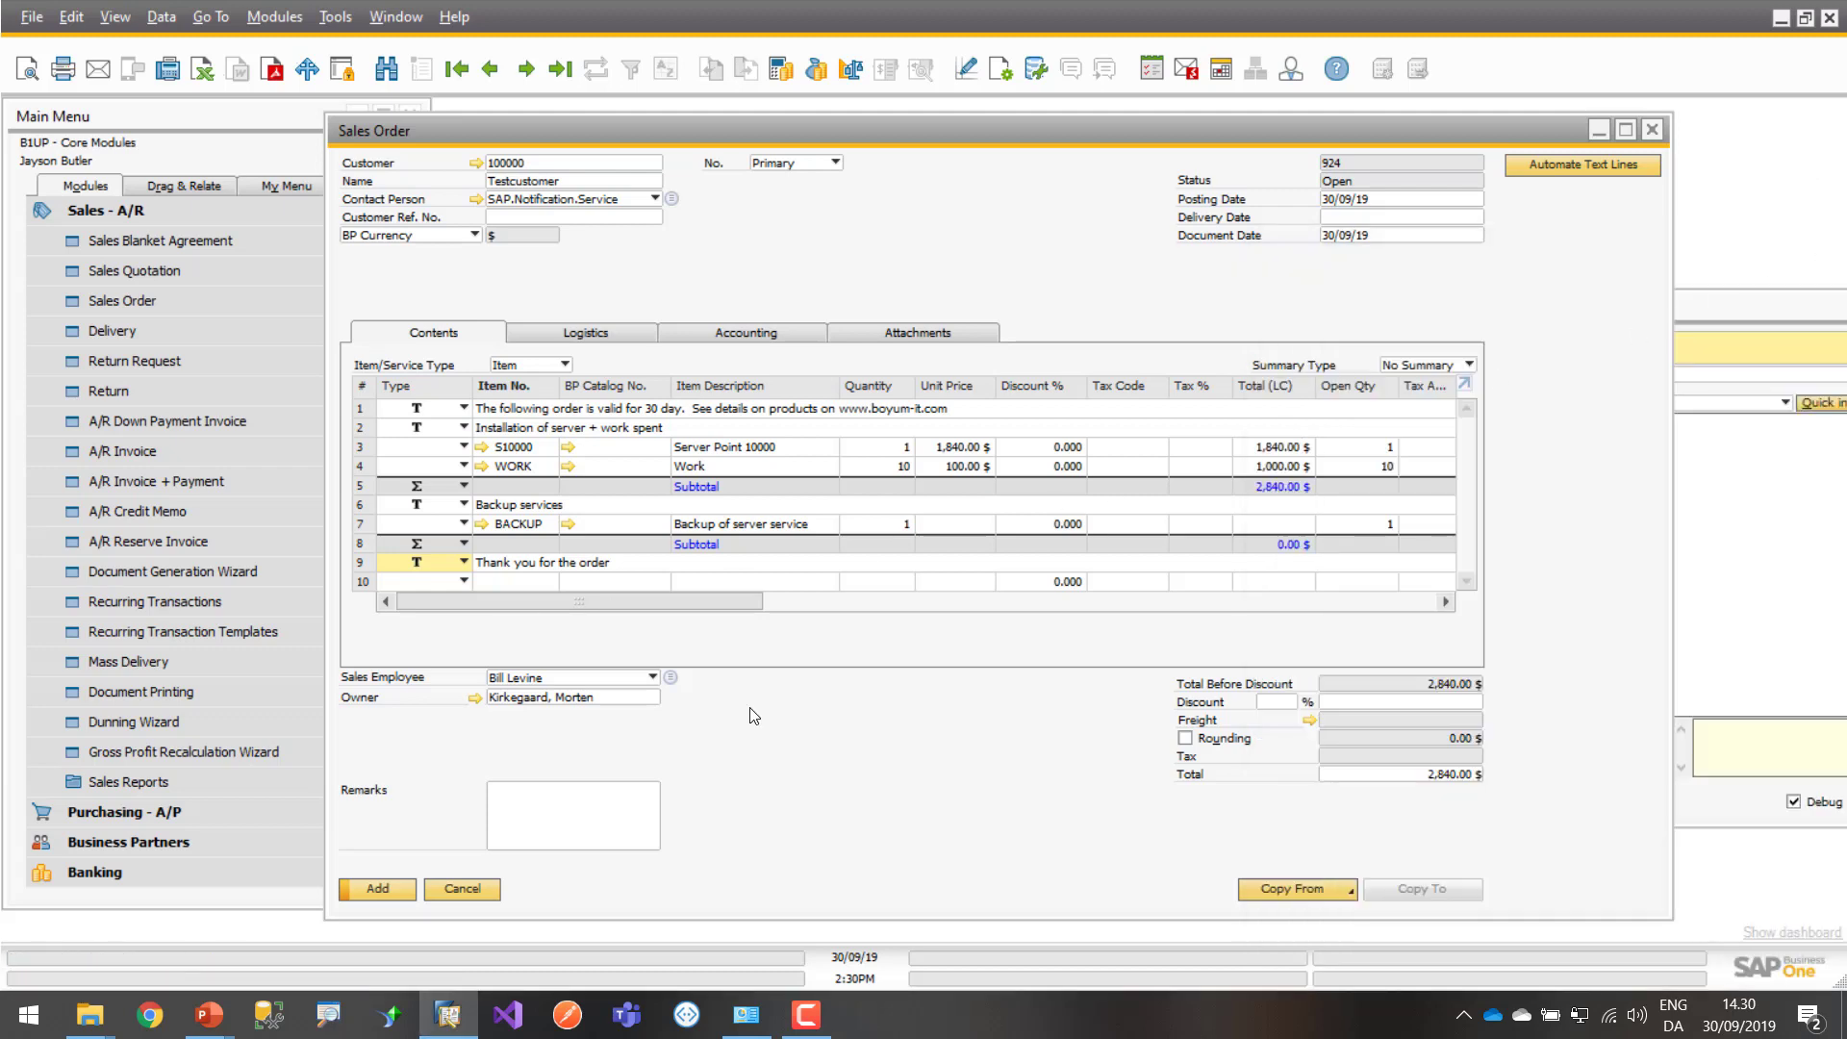
click(1793, 801)
click(608, 799)
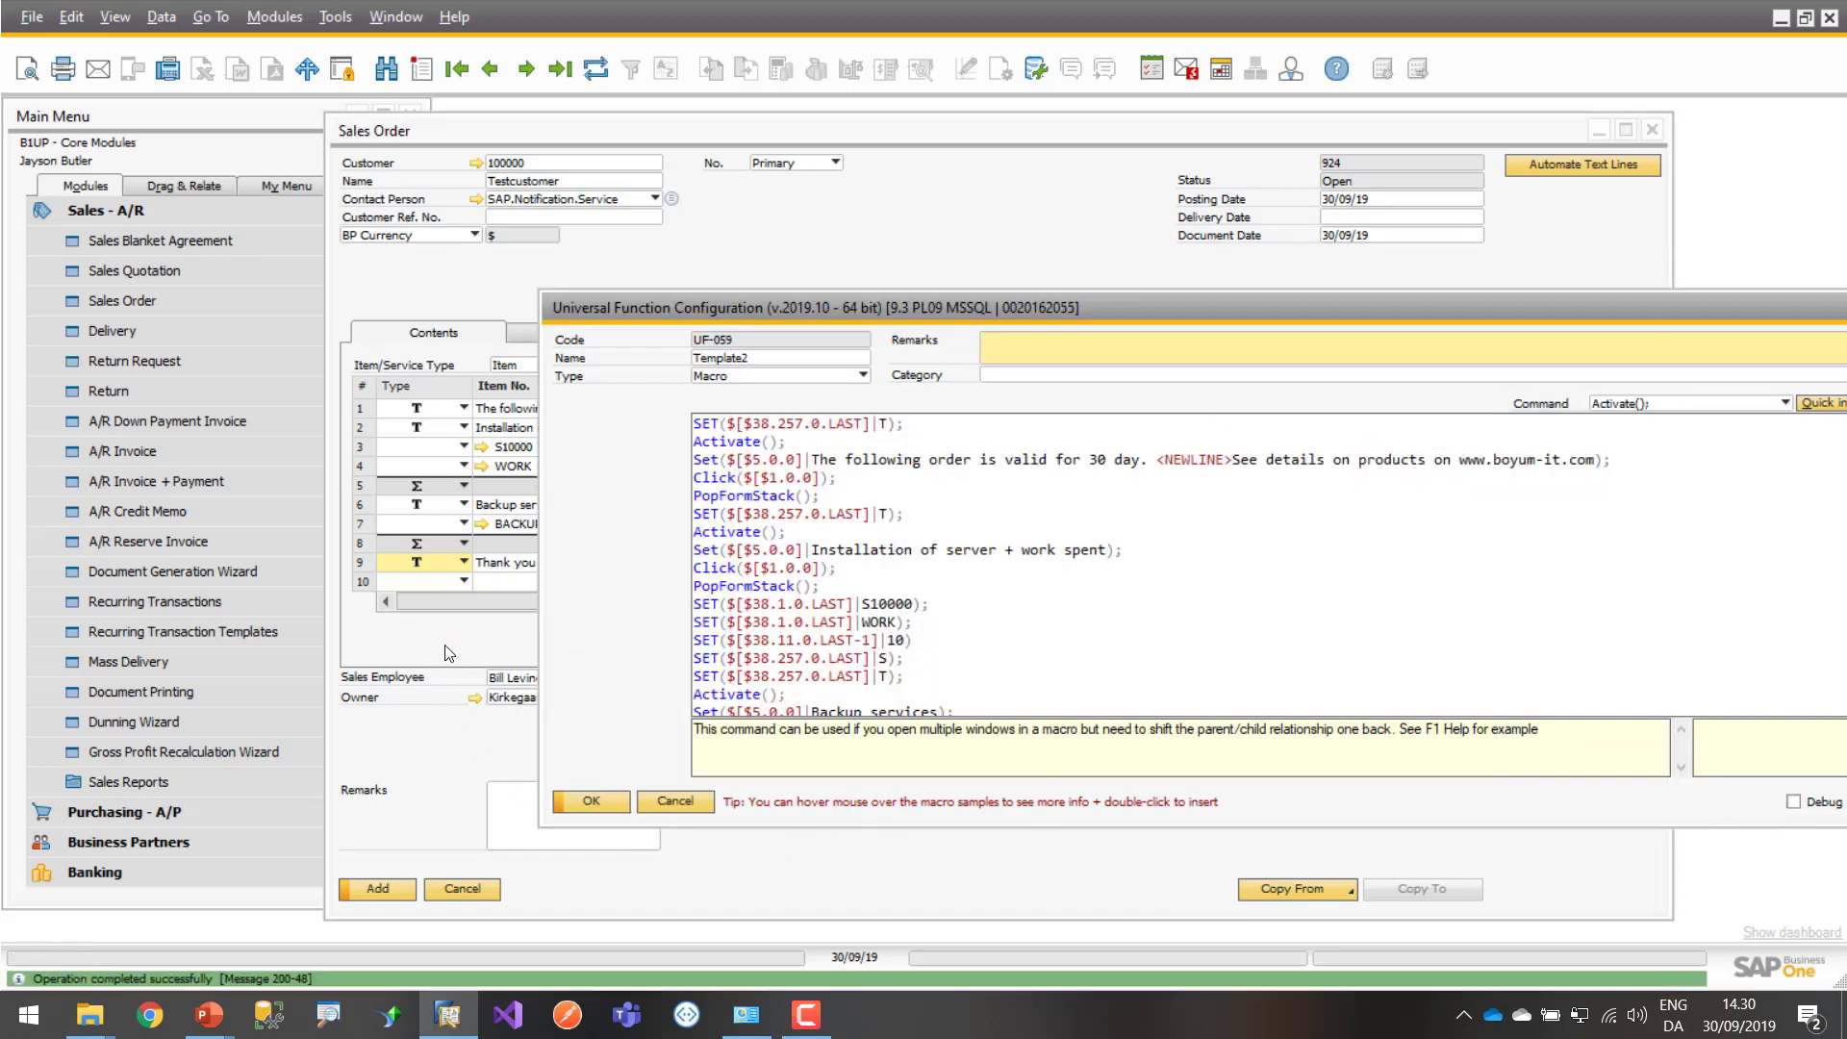
click(591, 801)
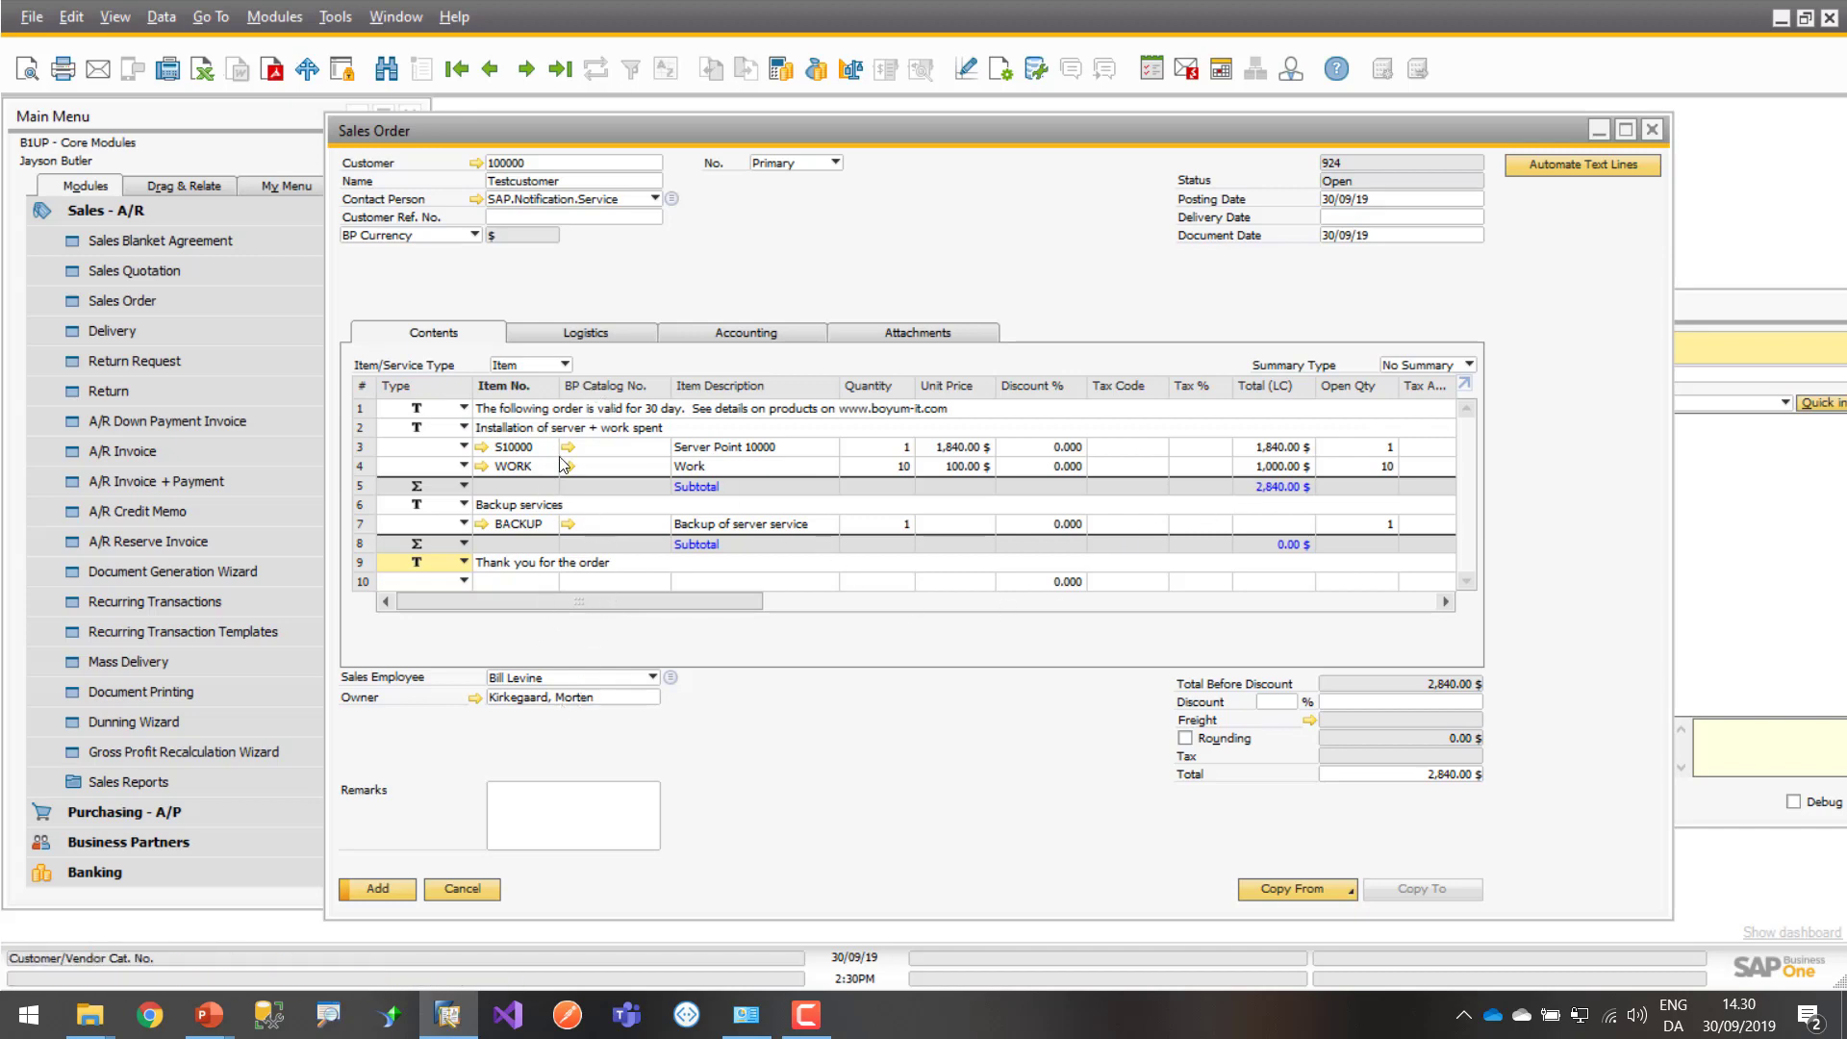
Reopen the Template2 macro configuration and browse its lines down to the 'Thank you for the order' step
mouse_move(565, 464)
click(1817, 600)
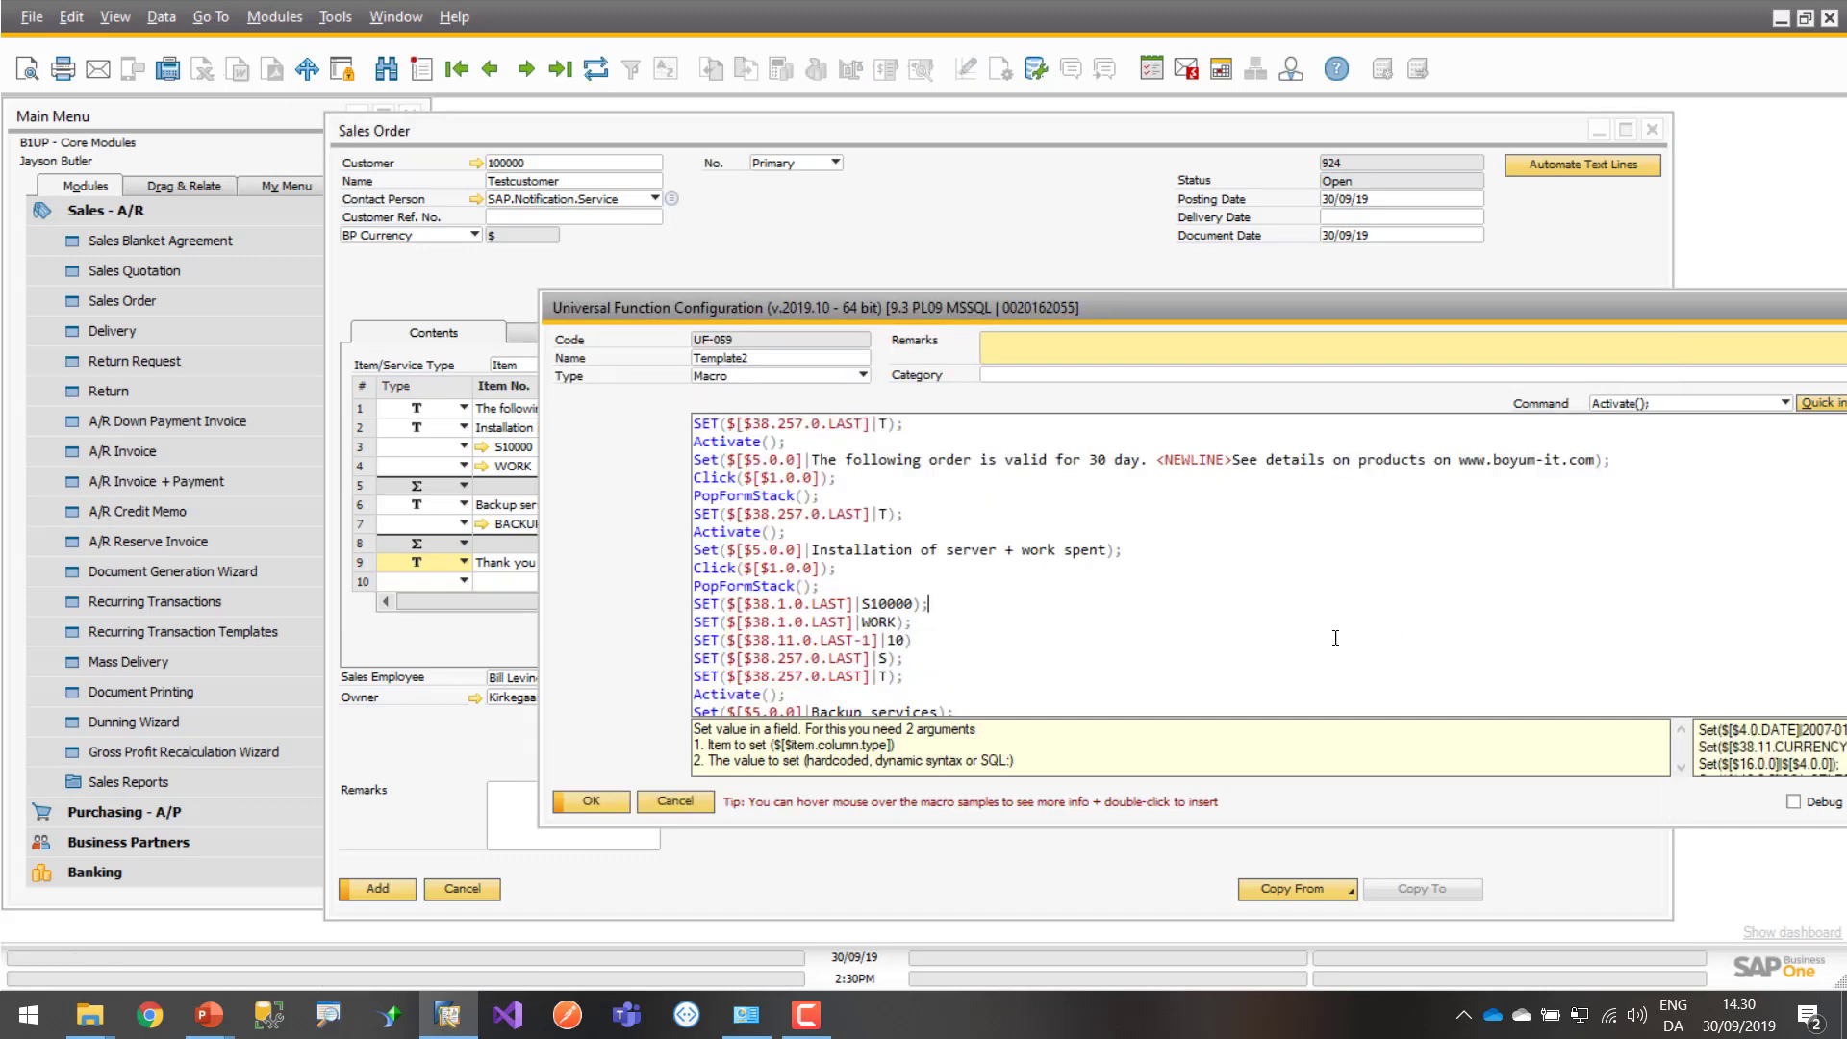
key(Up)
key(Up)
key(Up)
key(Up)
key(Up)
key(Up)
key(Up)
key(Up)
key(Up)
key(Up)
key(Up)
key(Up)
key(Home)
key(Down)
key(Down)
key(Down)
key(Down)
key(Down)
key(Down)
key(Down)
key(Down)
key(Down)
key(Down)
key(Down)
key(Down)
key(Down)
key(Down)
key(Down)
key(Down)
key(Down)
key(Down)
key(Down)
key(Down)
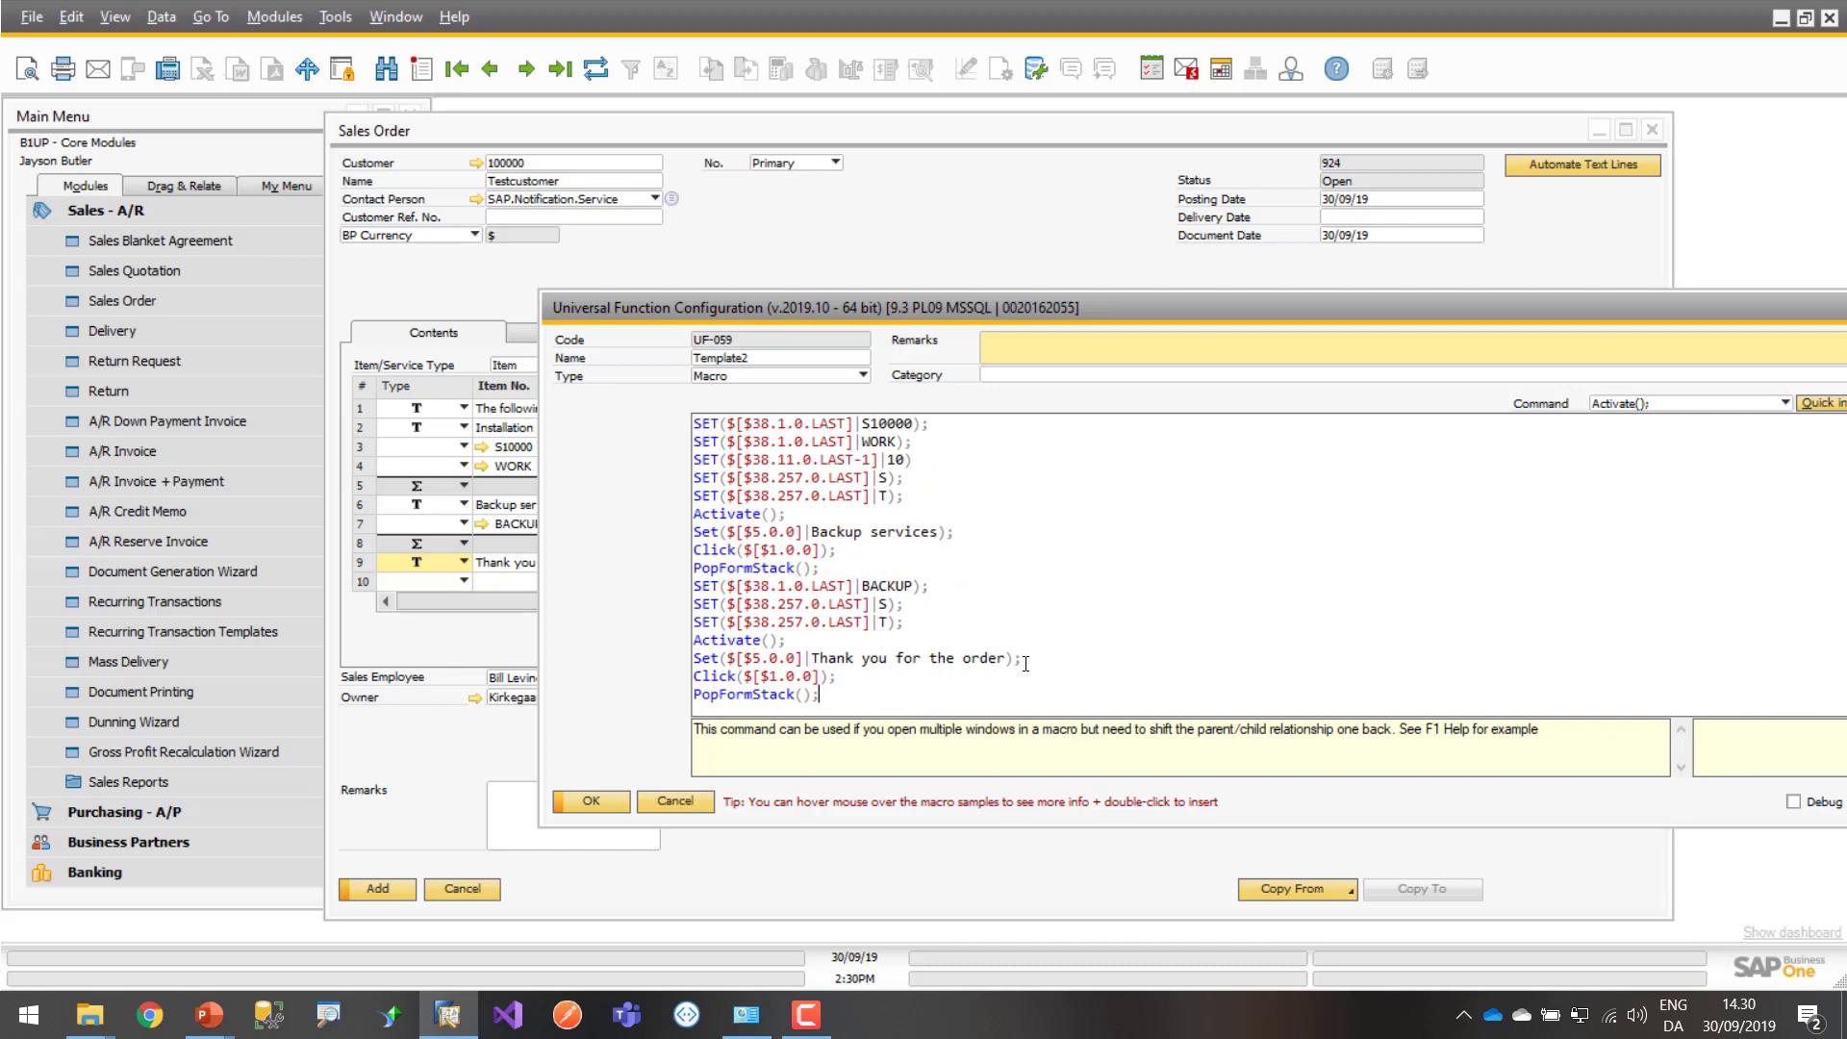
key(Up)
key(Up)
key(Up)
key(Up)
key(Up)
key(Up)
key(Up)
key(Up)
key(Up)
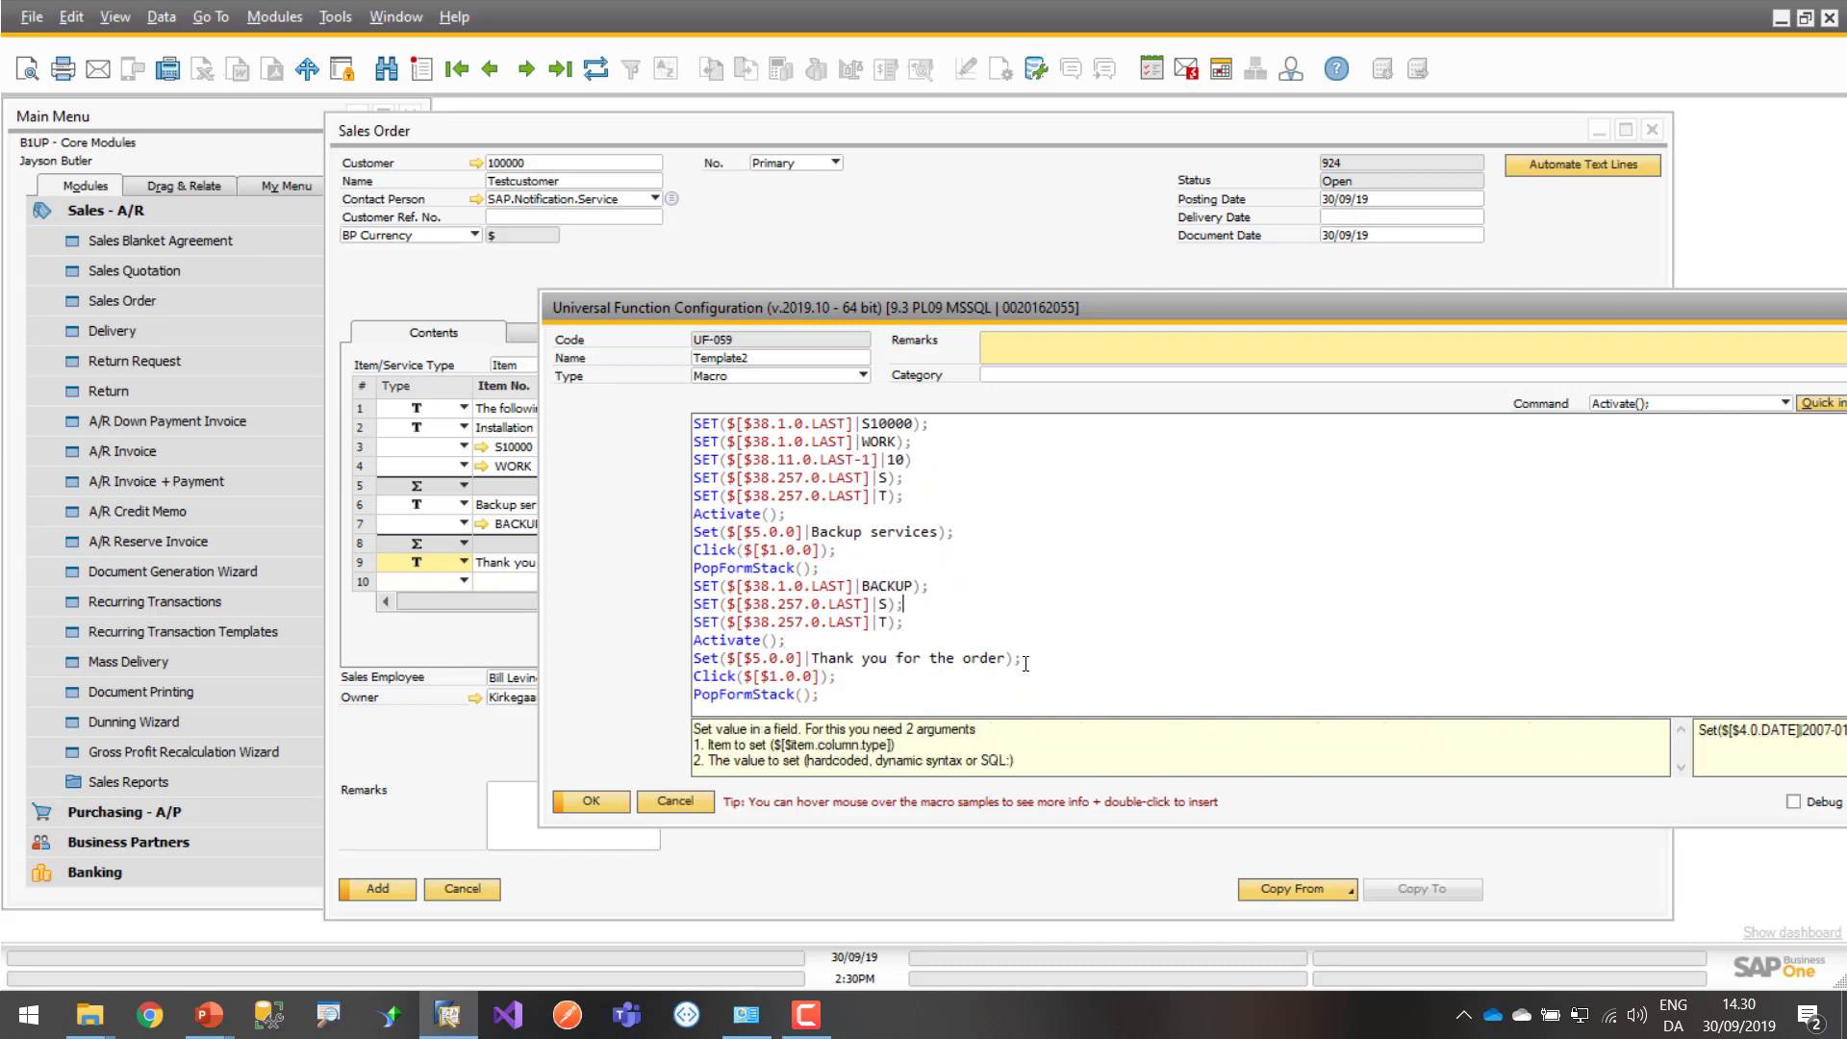